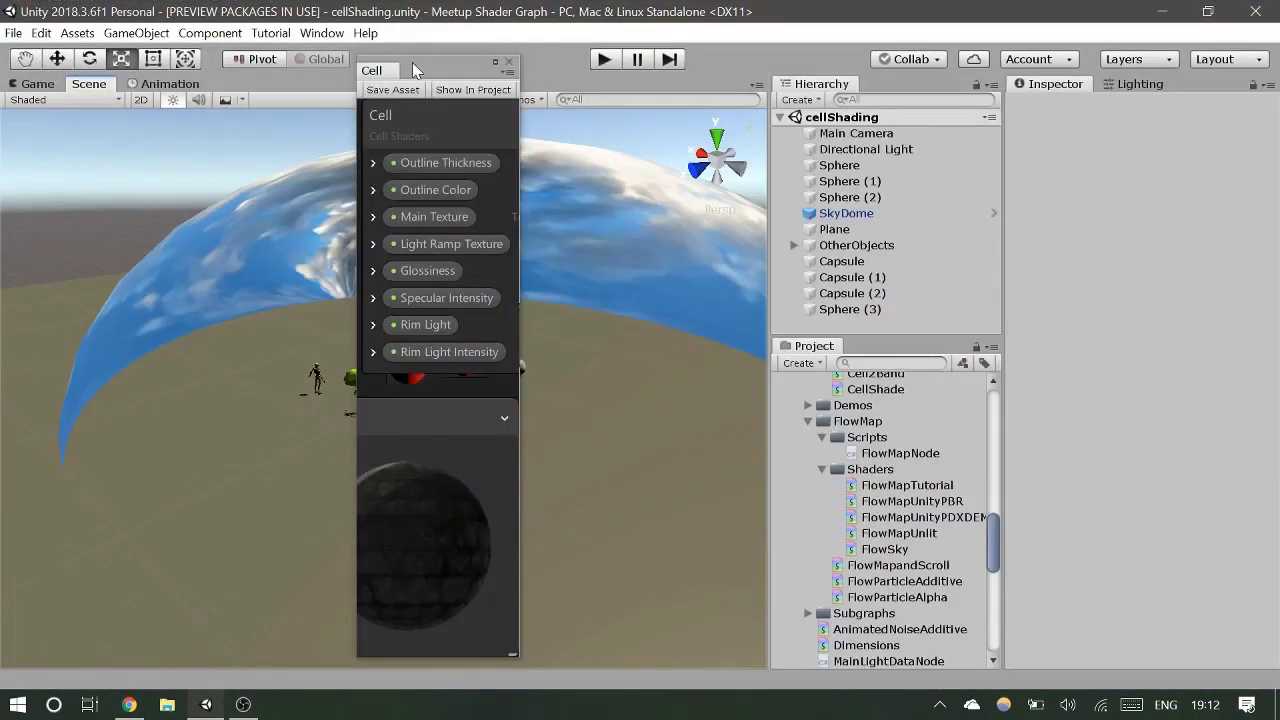
Step: Move the floating Cell shader graph window clear of the viewport, and check the scene in both the Game and Scene views
left_click_drag(426, 60, 1000, 68)
left_click(36, 85)
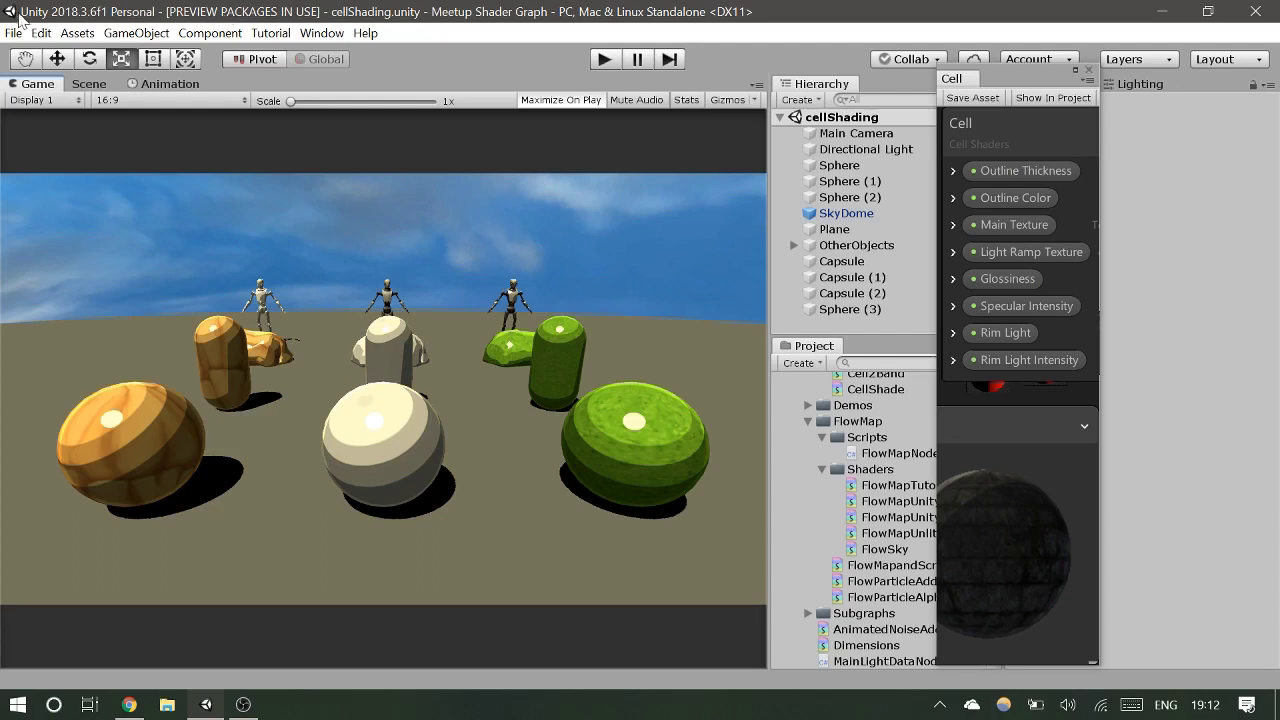
left_click(89, 84)
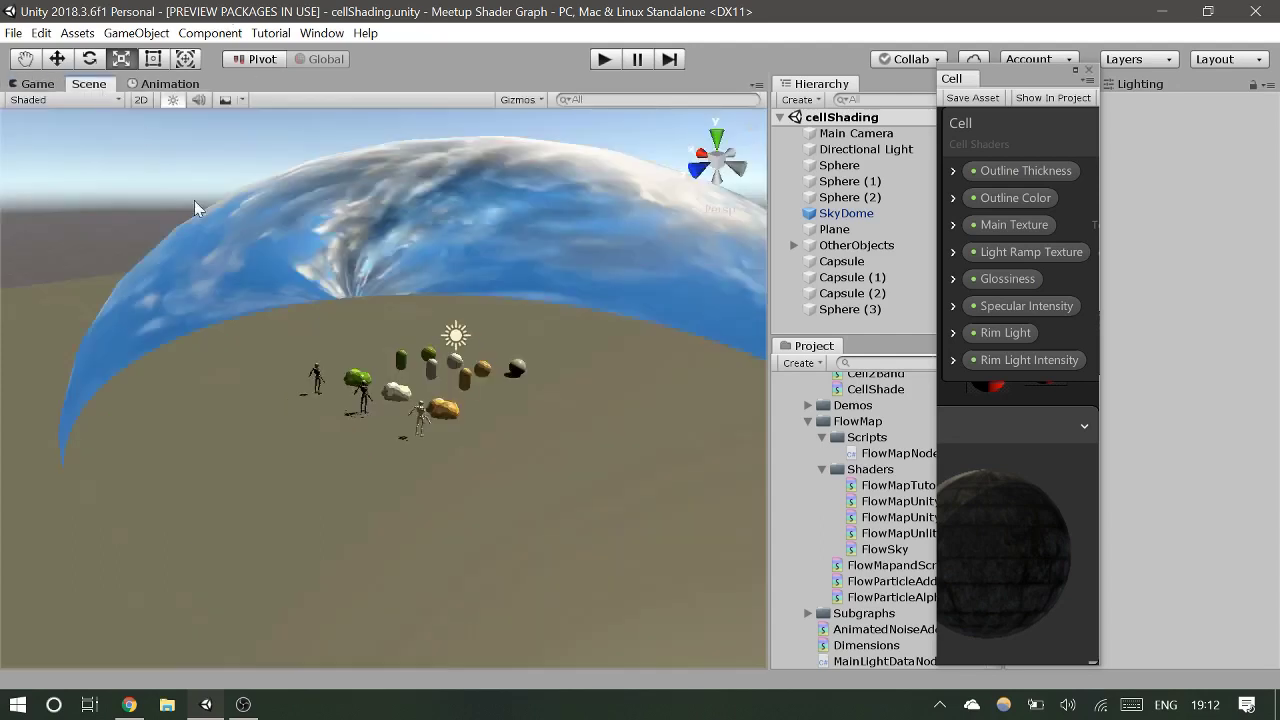
scroll(506, 388, "up", 2)
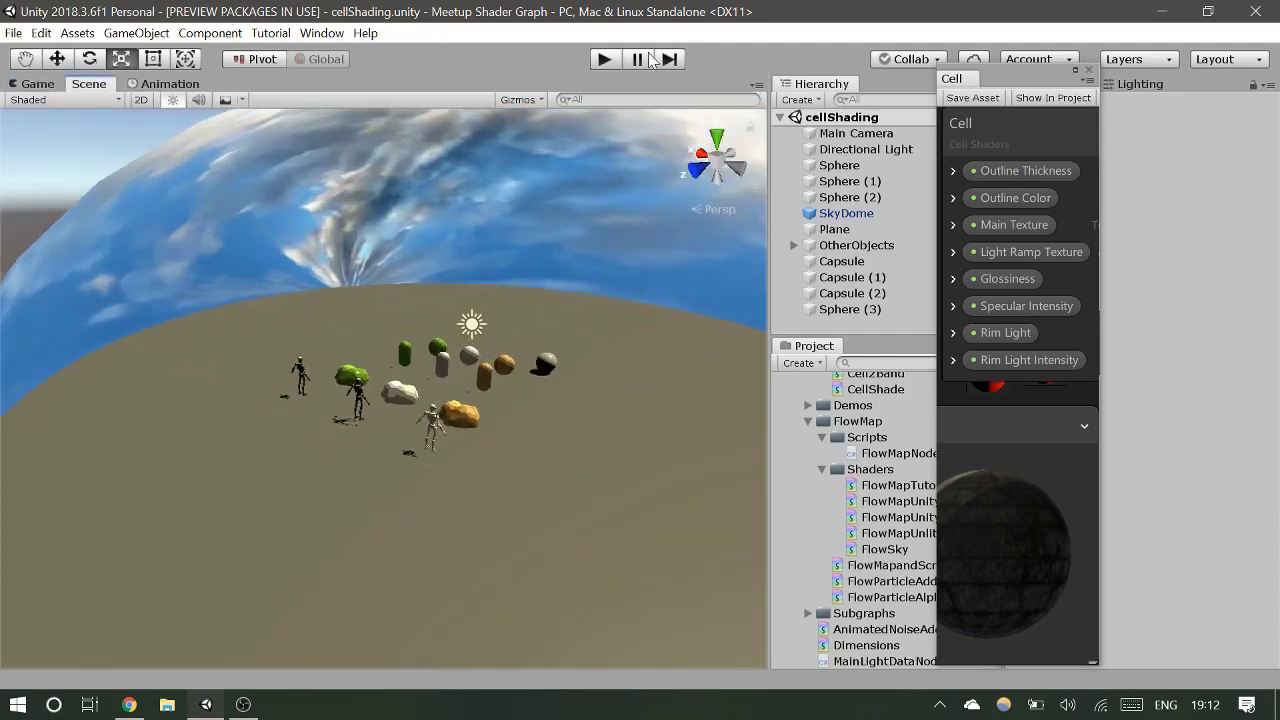
Step: Run the scene in play mode with Maximize On Play turned off, and show the Scene view
left_click(600, 61)
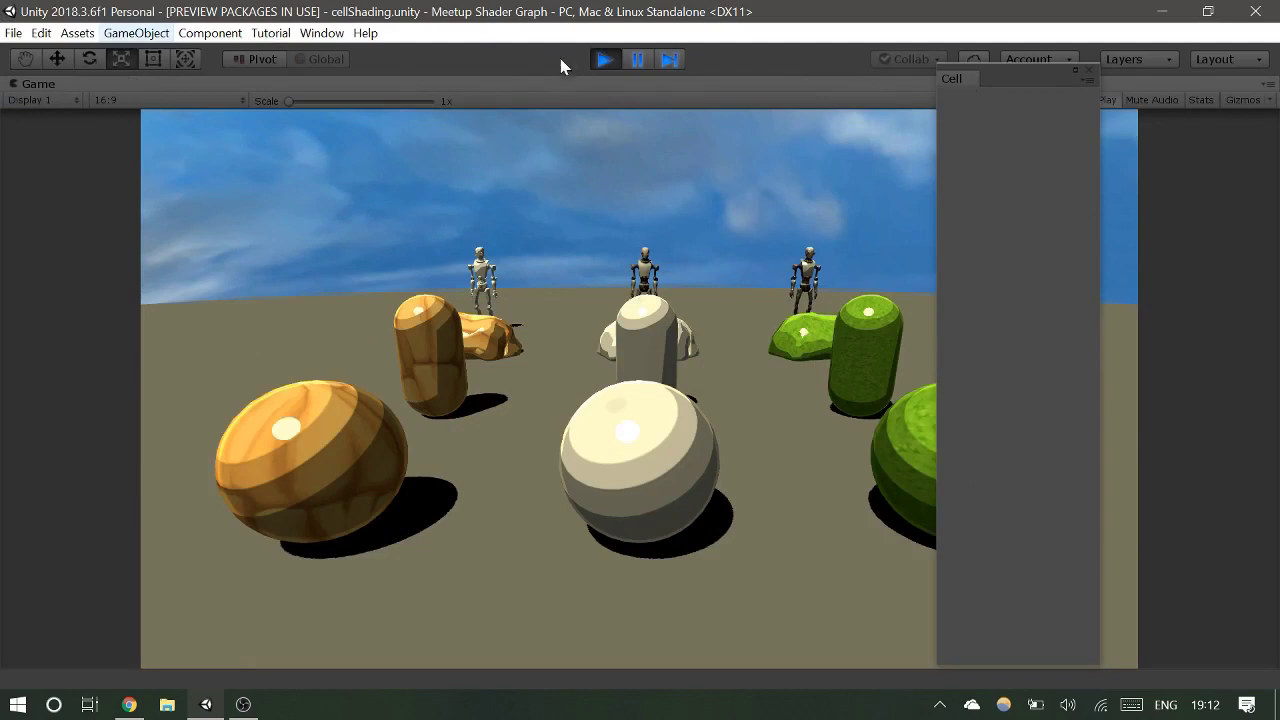
left_click(606, 59)
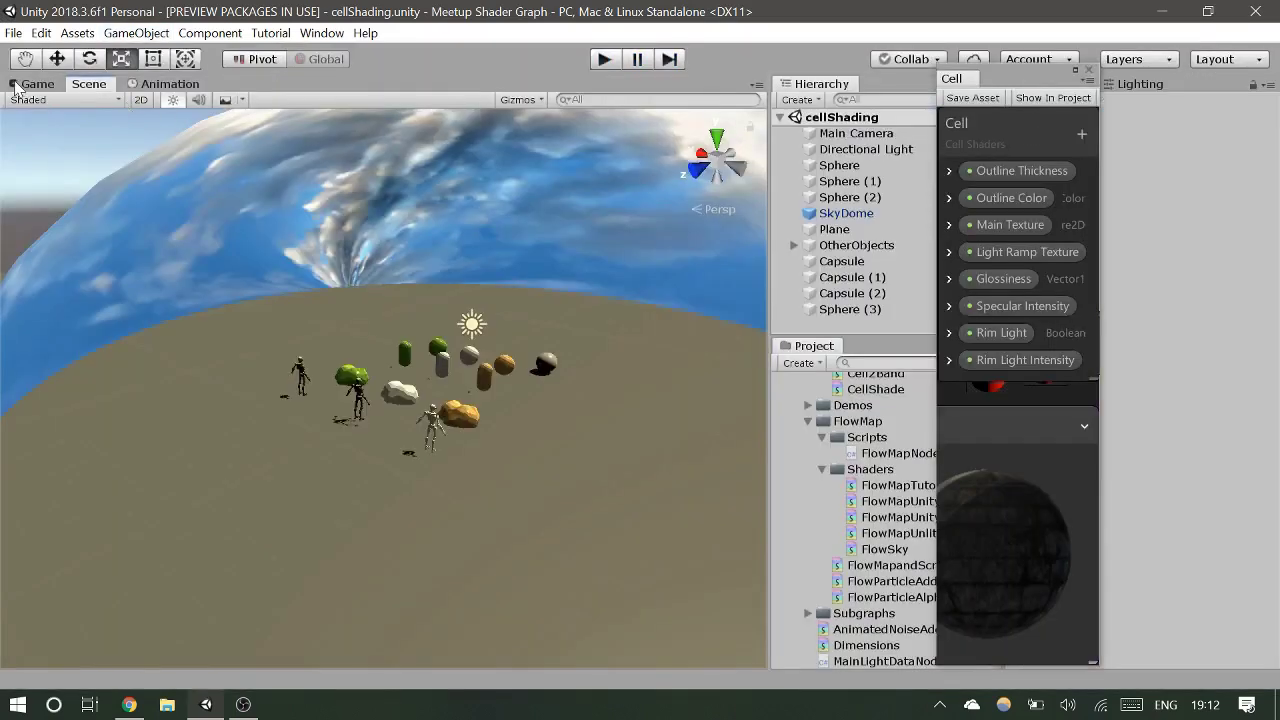
left_click(16, 85)
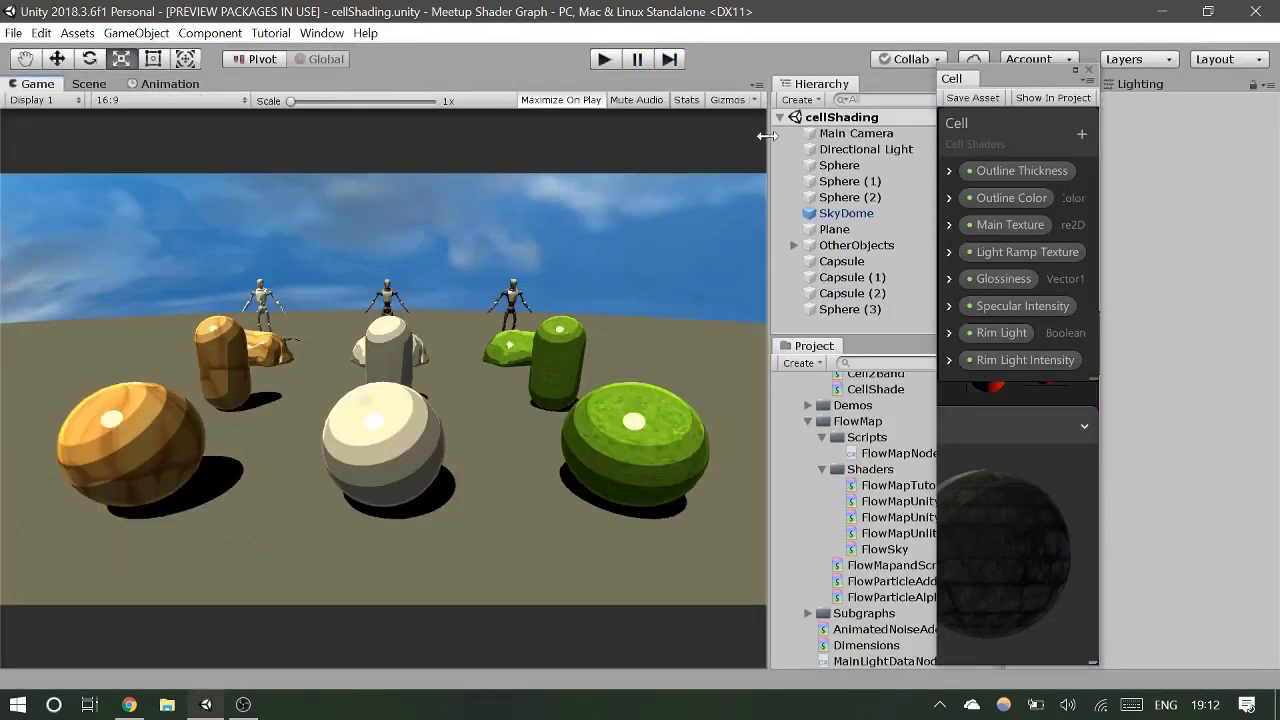
left_click(598, 62)
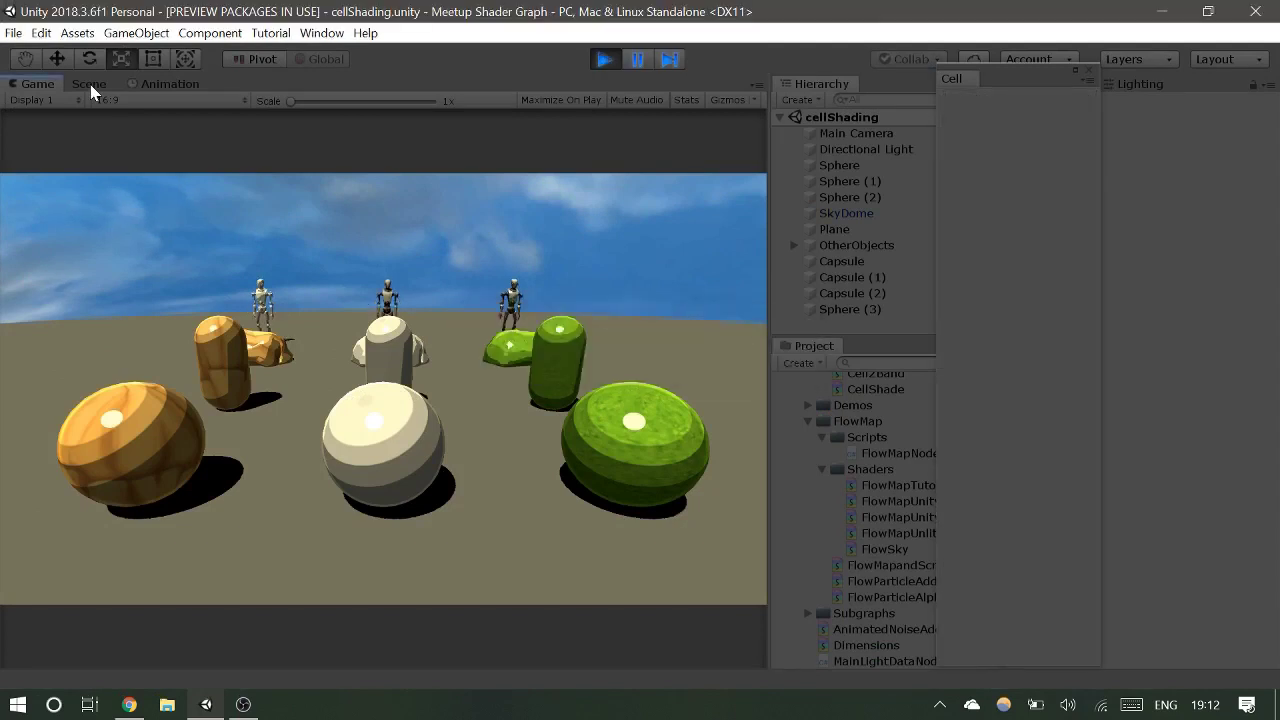
left_click(90, 84)
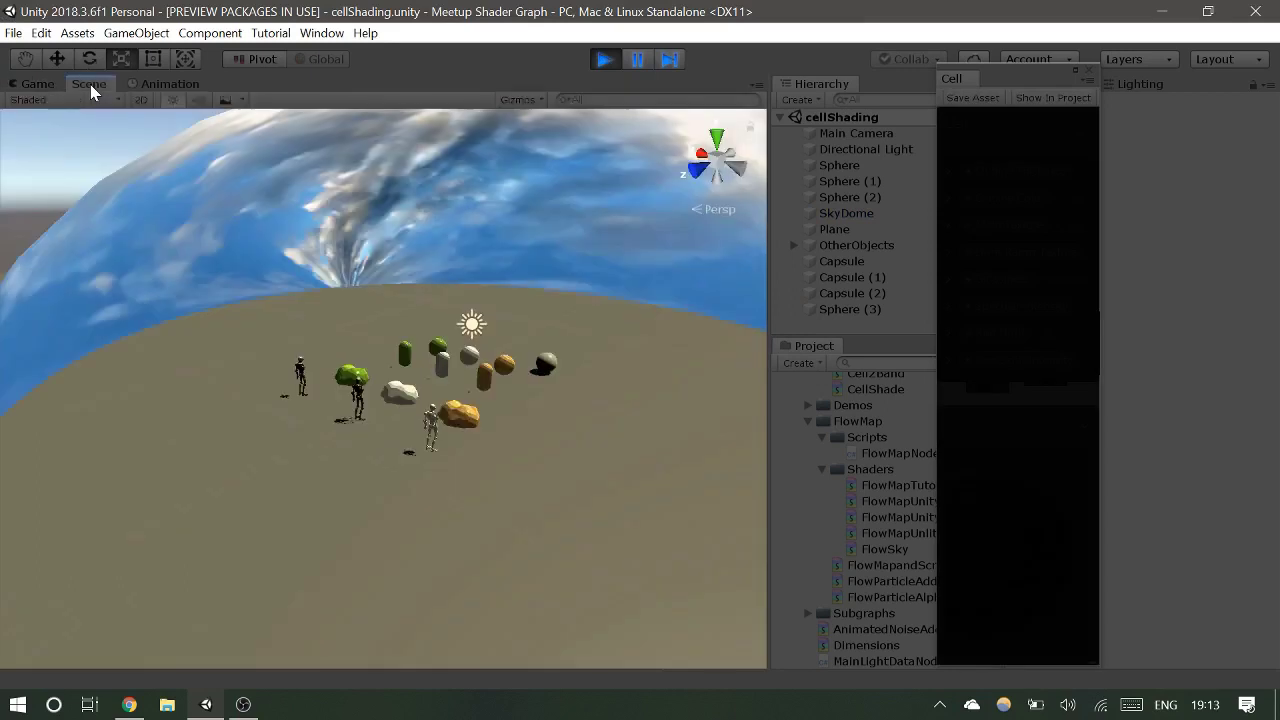
Step: Examine the smoothly lit grey sphere next to the cel-shaded objects in the running scene
scroll(479, 426, "up", 7)
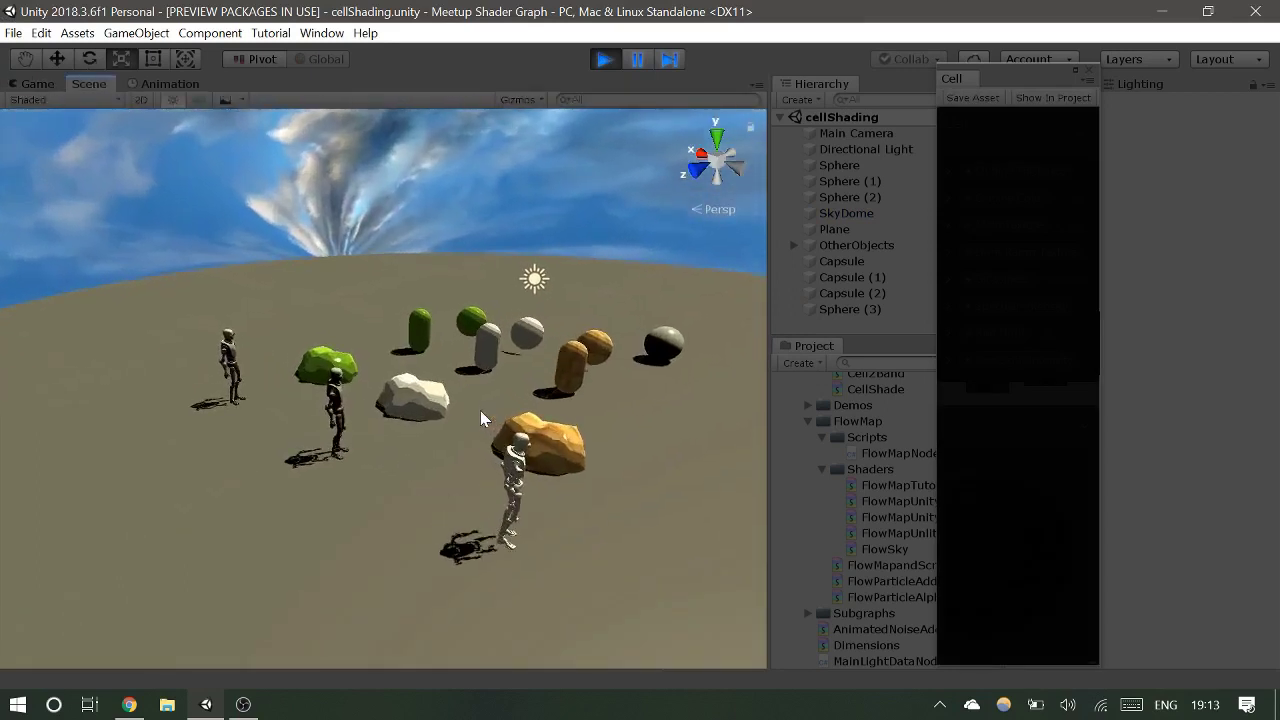
middle_click_drag(480, 410, 340, 382)
middle_click_drag(600, 340, 368, 324)
left_click_drag(480, 337, 1134, 337, "alt")
left_click_drag(350, 372, 143, 290, "alt")
middle_click_drag(337, 363, 308, 345)
left_click_drag(465, 366, 434, 383, "alt")
scroll(439, 390, "up", 4)
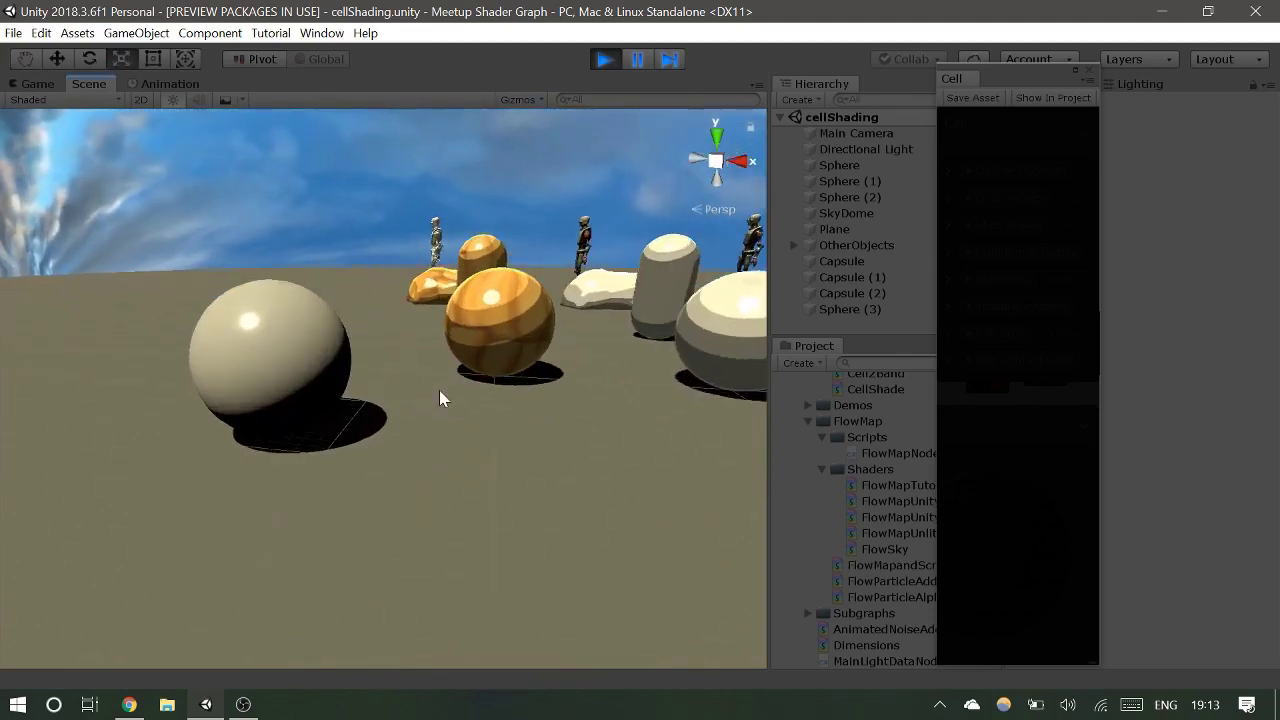
middle_click_drag(360, 337, 429, 349)
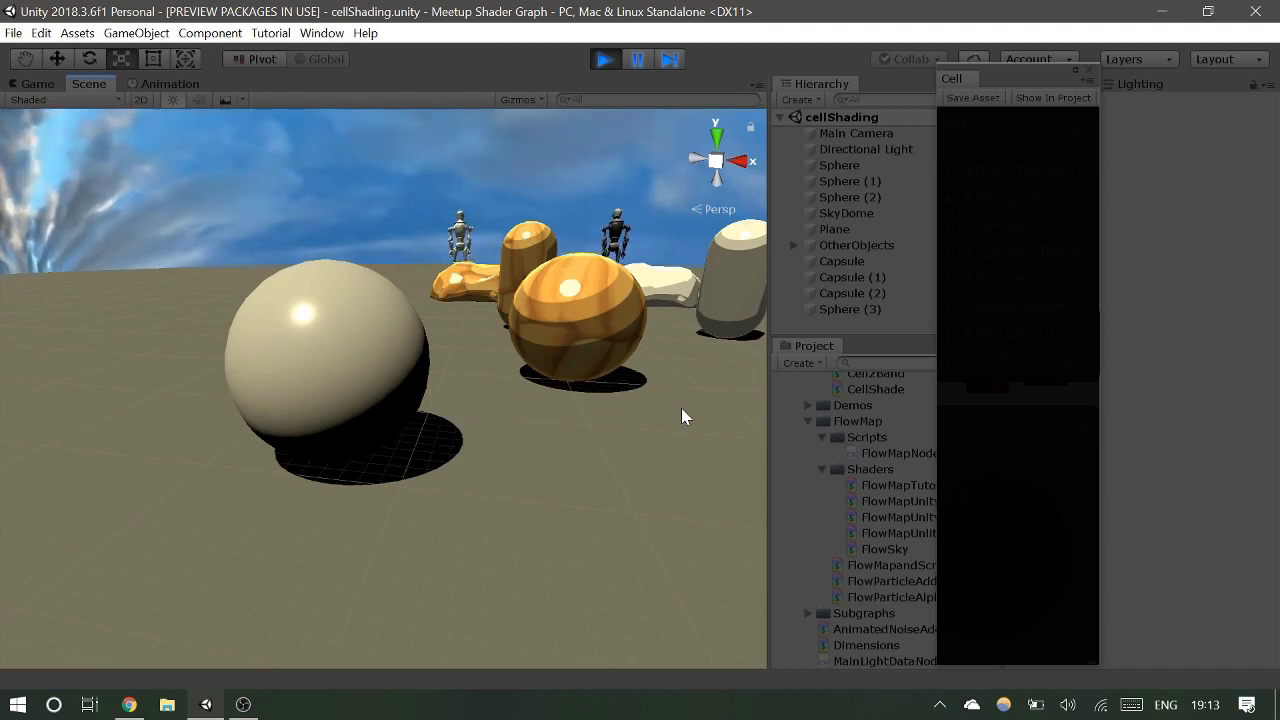
Step: Examine the light bands, highlight and rim on the cel-shaded white sphere up close
key("d")
right_click_drag(535, 275, 452, 285)
left_click_drag(452, 285, 502, 322, "alt")
scroll(525, 371, "up", 5)
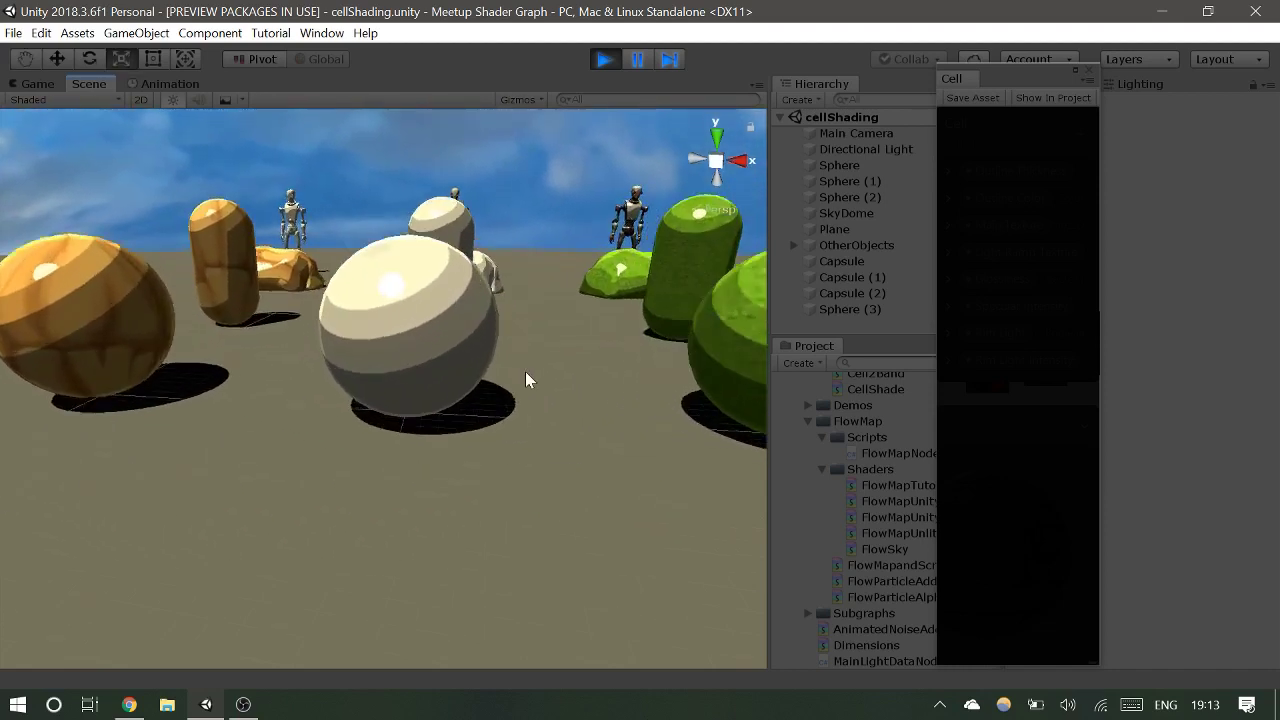
middle_click_drag(568, 313, 555, 322)
left_click_drag(556, 321, 531, 397, "alt")
mouse_move(598, 424)
left_mouse_down("alt")
mouse_move(631, 466)
mouse_move(691, 477)
mouse_move(613, 352)
mouse_move(609, 426)
mouse_move(590, 414)
left_mouse_up("alt")
mouse_move(561, 463)
left_mouse_down("alt")
mouse_move(491, 440)
mouse_move(575, 485)
mouse_move(555, 465)
left_mouse_up("alt")
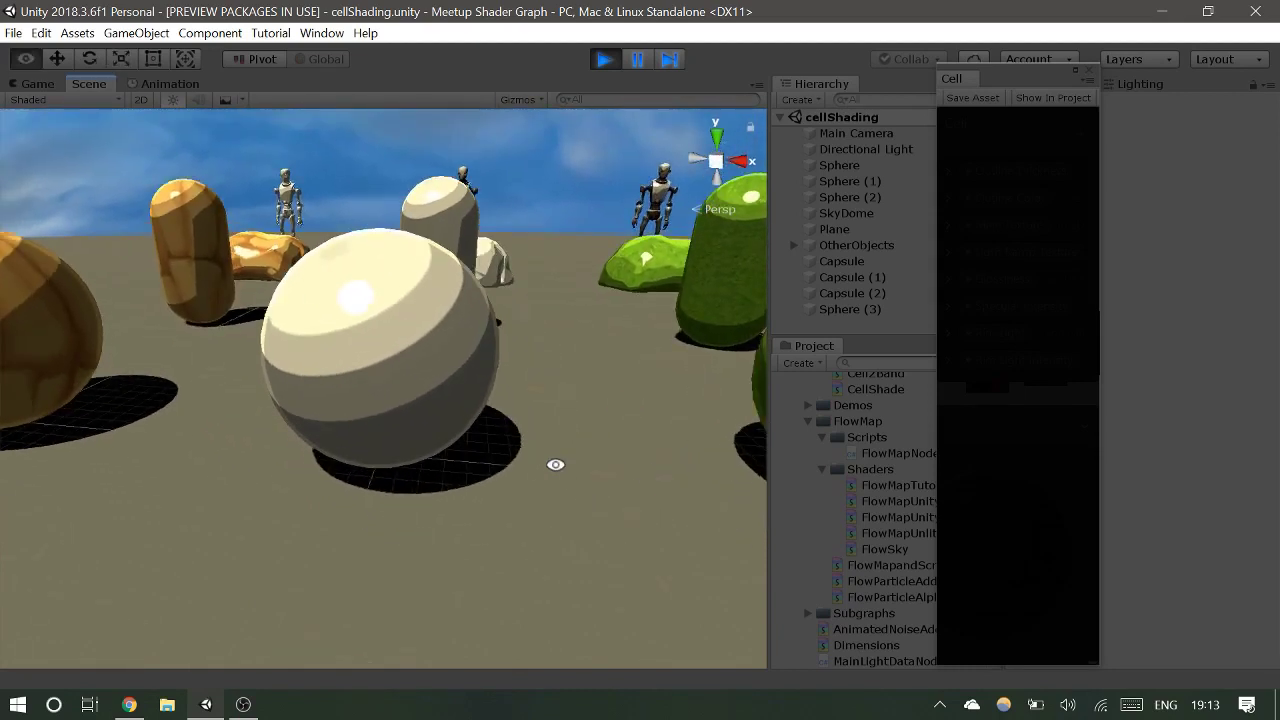
Step: Compare the smooth lighting of the grey sphere with the banded shading of the white sphere
mouse_move(139, 450)
middle_mouse_down()
mouse_move(387, 377)
mouse_move(460, 381)
mouse_move(459, 409)
middle_mouse_up()
scroll(459, 409, "down", 2)
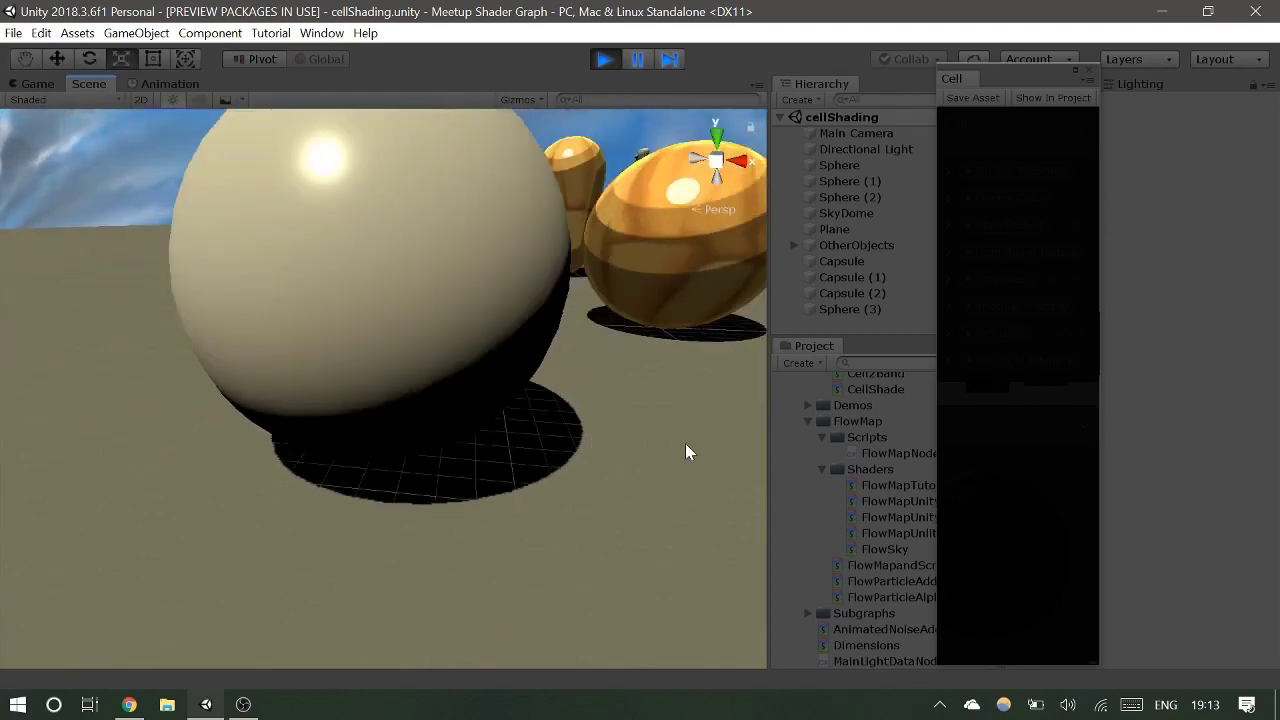
middle_click_drag(659, 431, 613, 429)
left_click_drag(597, 429, 409, 459, "alt")
scroll(694, 394, "down", 1)
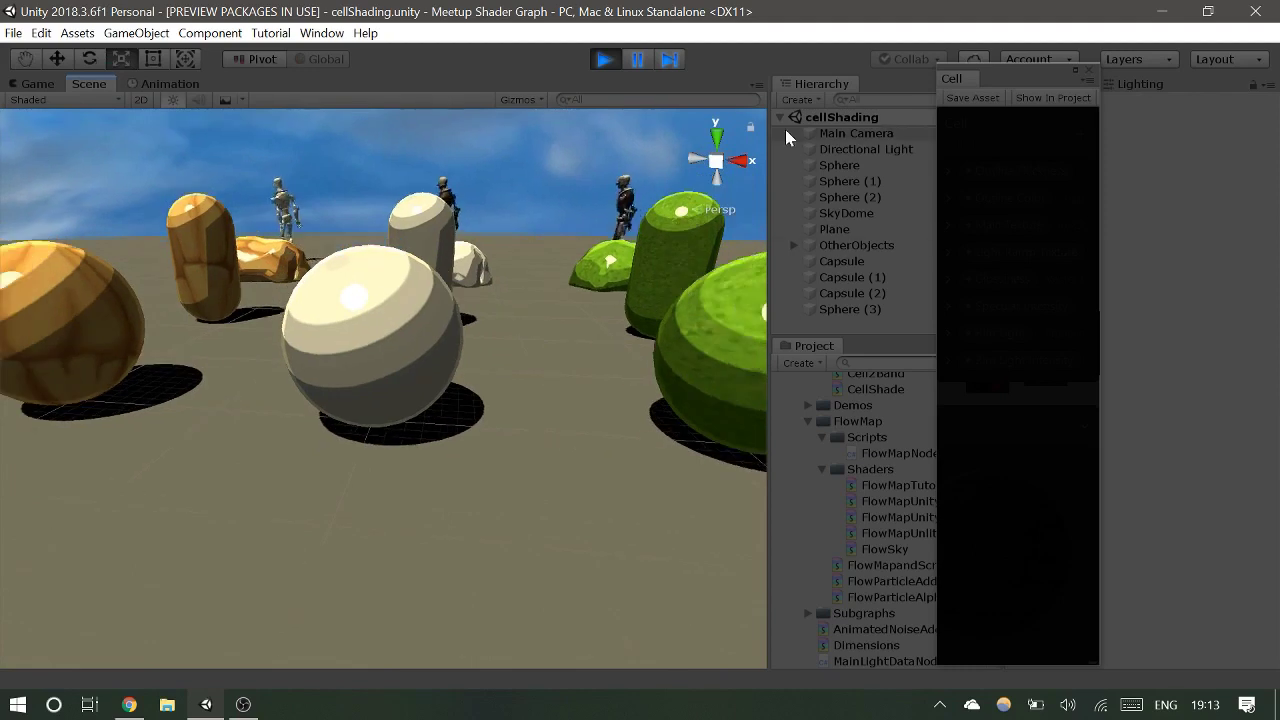
Step: Try rotating the Directional Light to test how the shading bands respond, and undo the rotation
double_click(851, 151)
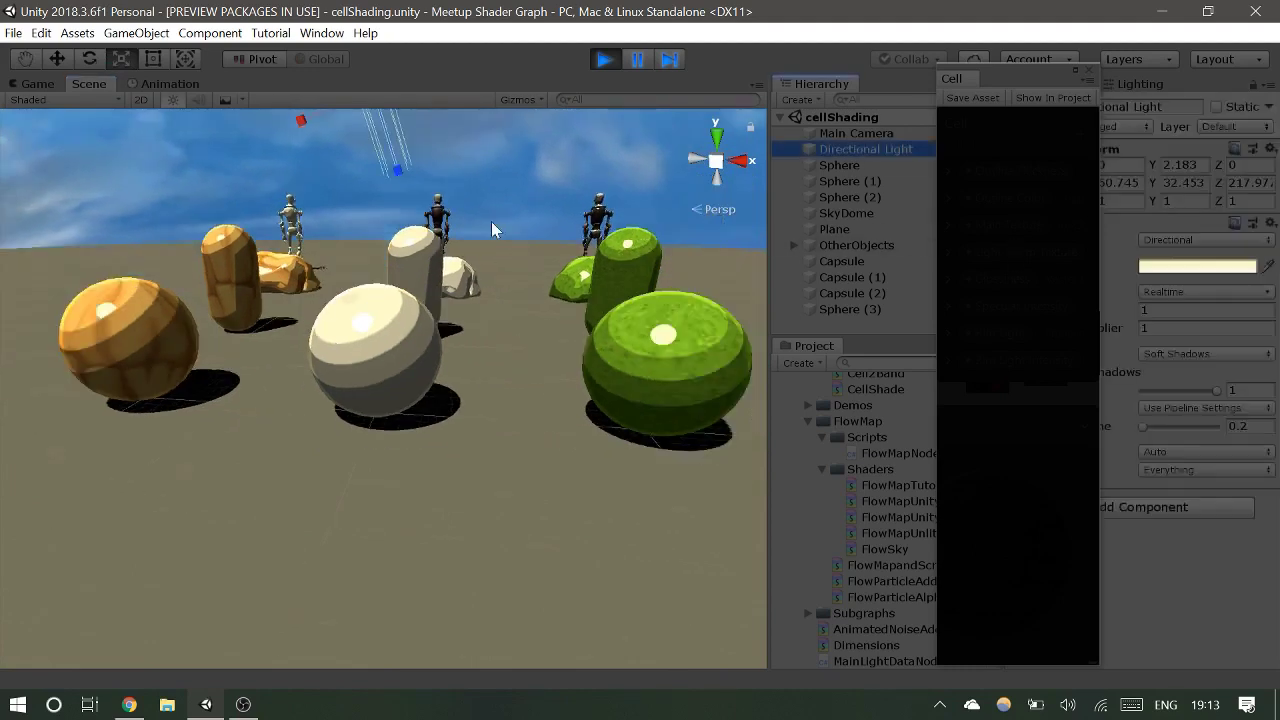
key("e")
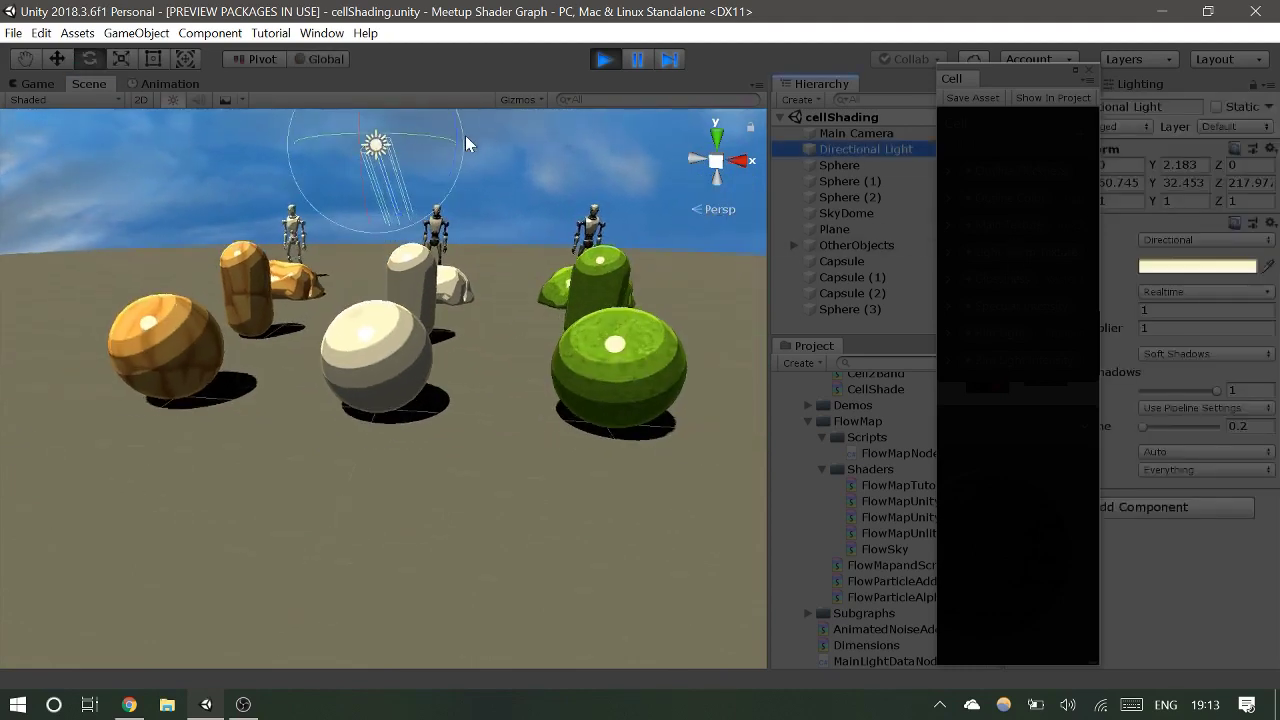
left_click_drag(449, 131, 441, 67)
key("ctrl+z")
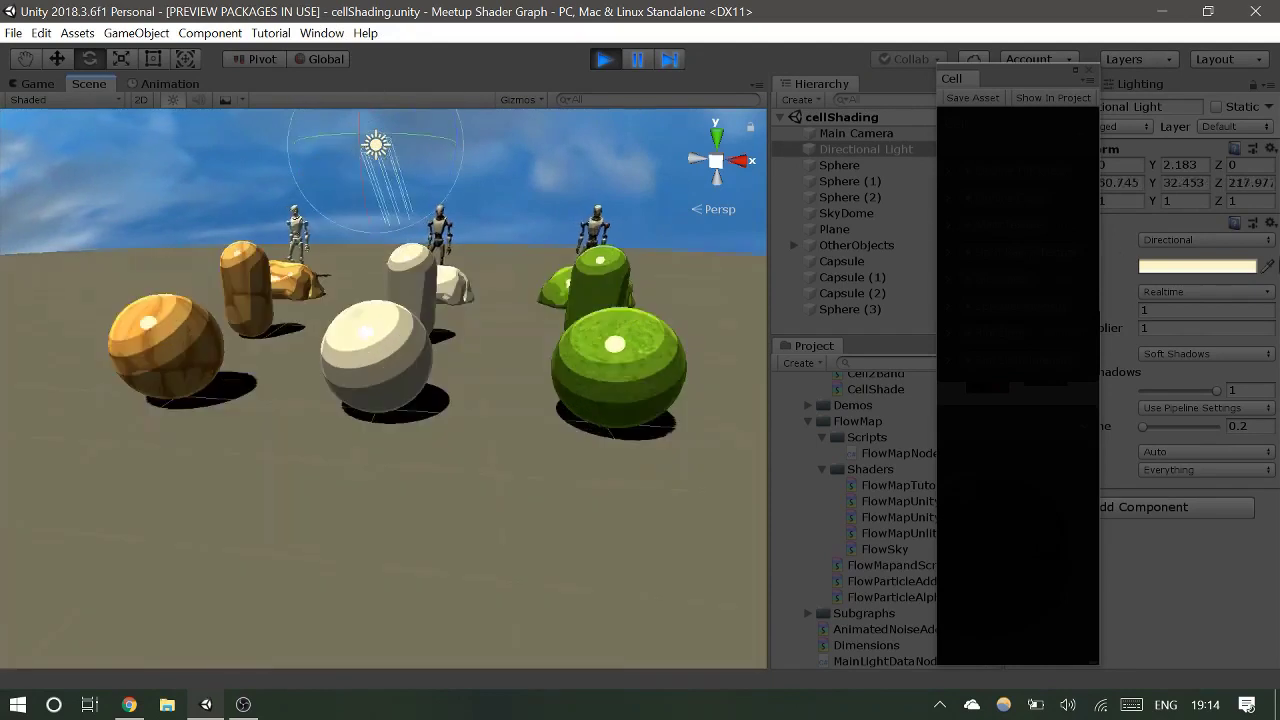
Step: Try a saturated yellow colour on the Directional Light with a test rotation, and undo the rotation
left_click(1148, 266)
mouse_move(979, 135)
left_mouse_down()
mouse_move(961, 139)
mouse_move(988, 136)
left_mouse_up()
left_click_drag(335, 173, 390, 190)
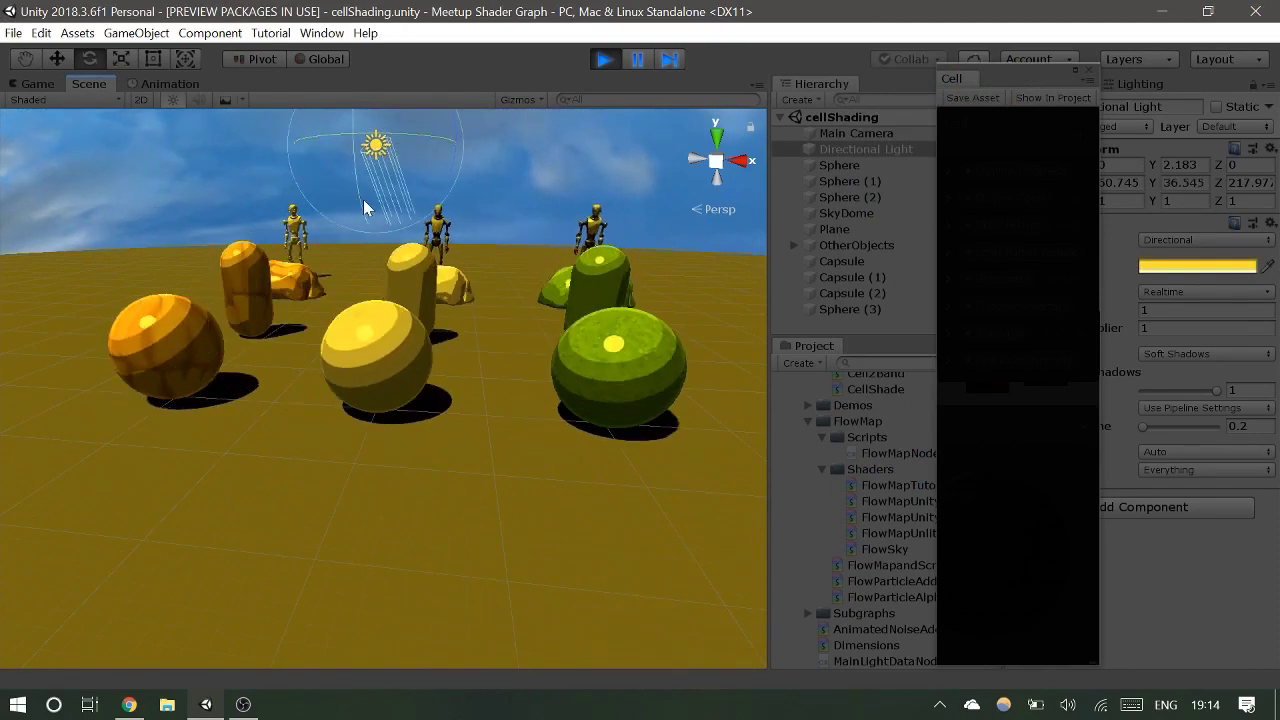
key("ctrl+z")
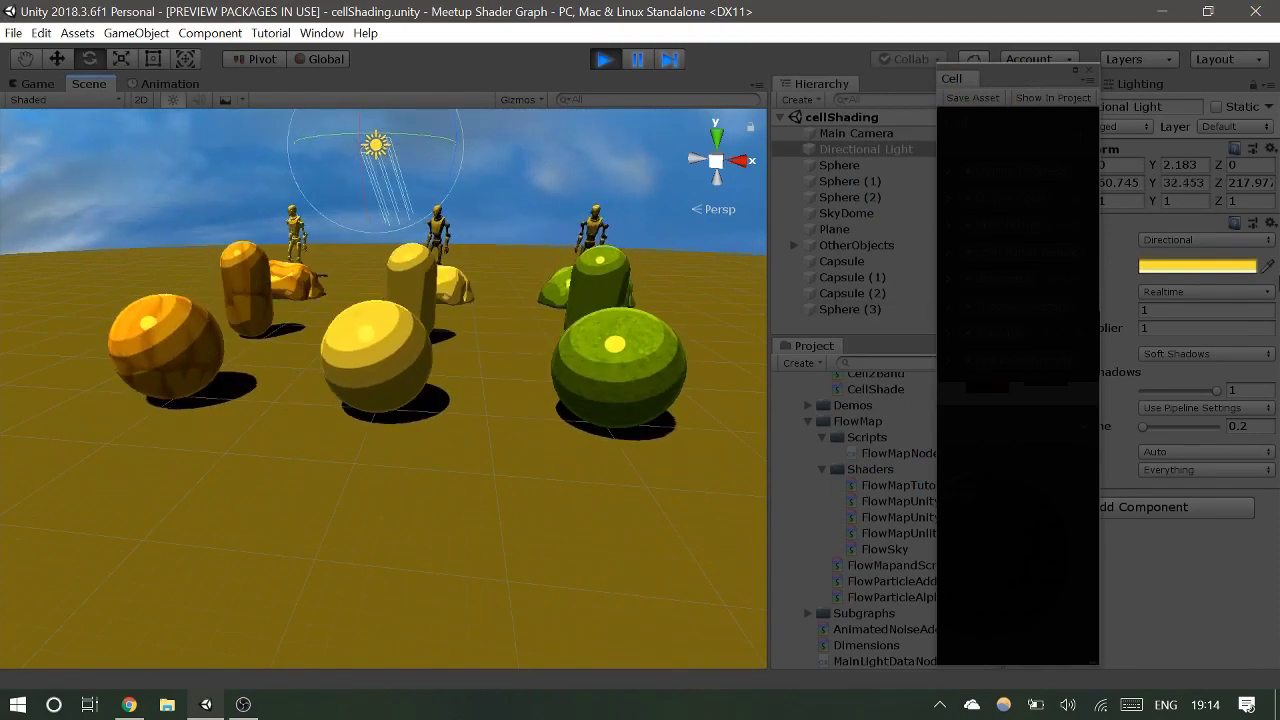
Step: Try a dark grey Directional Light colour, hexadecimal 252524
left_click(1175, 268)
left_click_drag(919, 159, 904, 229)
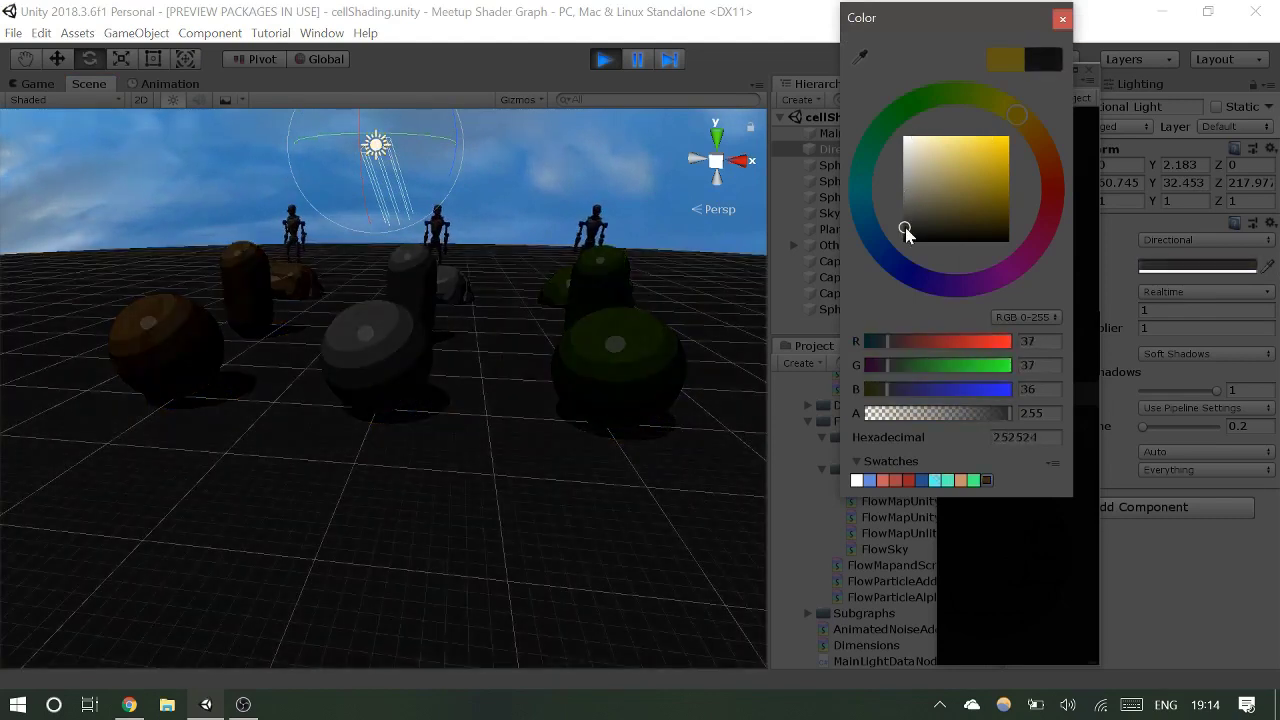
left_click(361, 173)
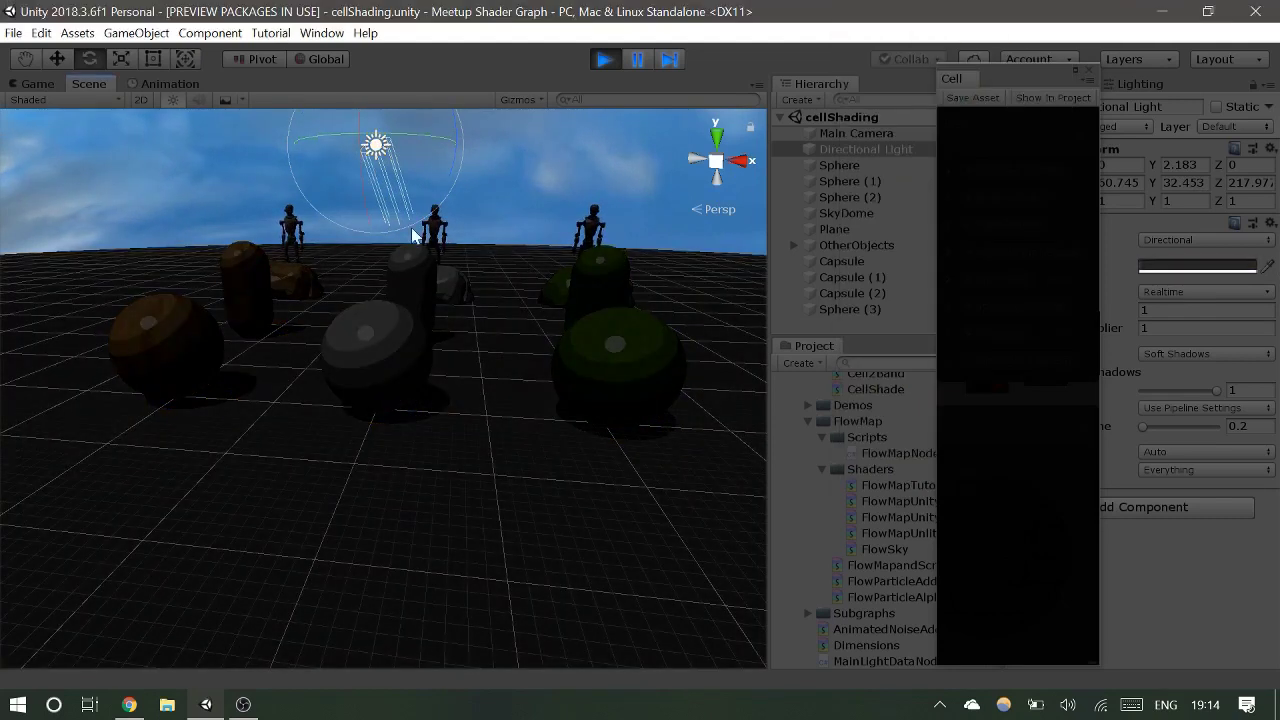
Step: Set the Directional Light colour to a pale warm white, hexadecimal FFFADF
left_click(1180, 267)
left_click_drag(913, 169, 916, 135)
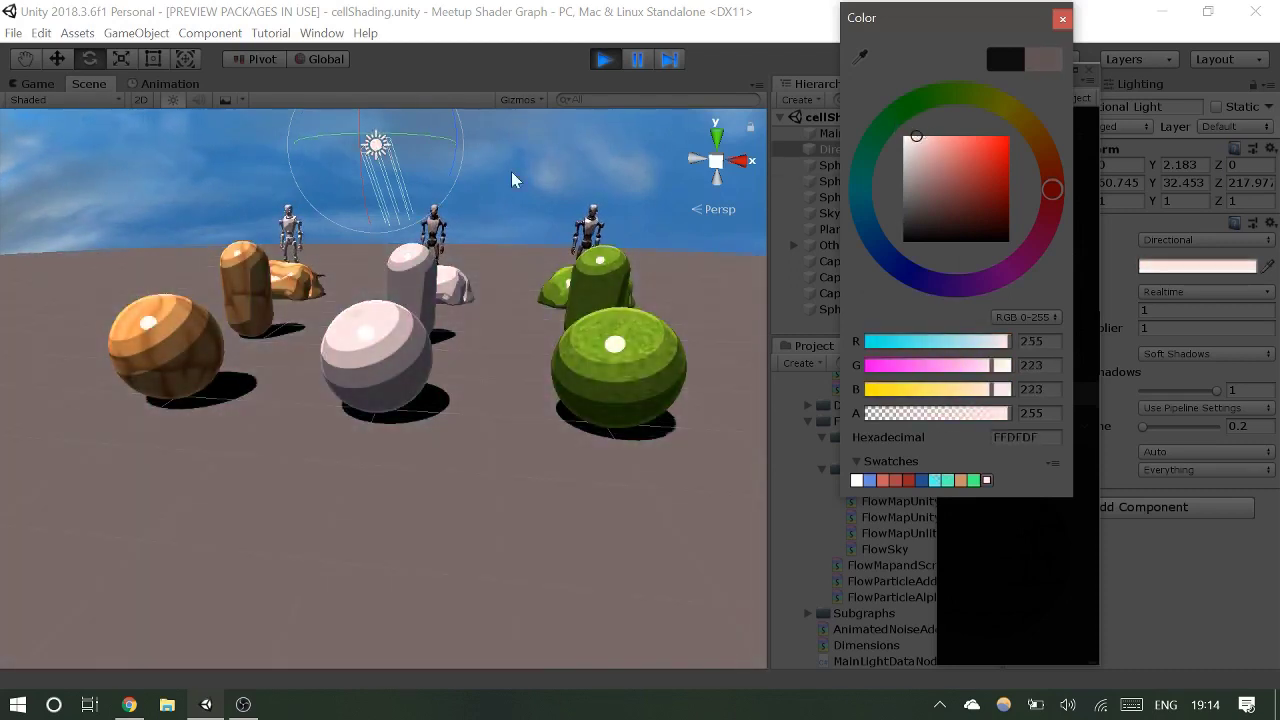
left_click(1043, 113)
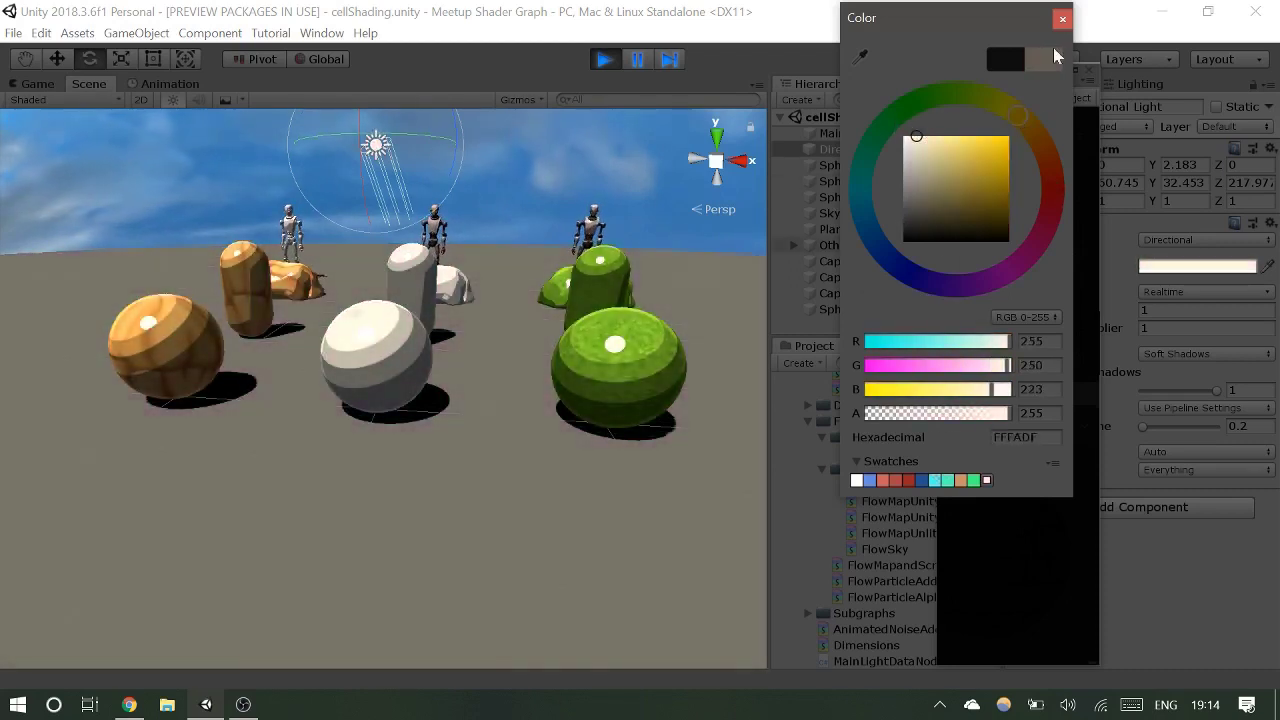
left_click(1062, 18)
Step: Try rotating the Directional Light with the pale warm colour applied, and undo that rotation
middle_click_drag(407, 233, 481, 197)
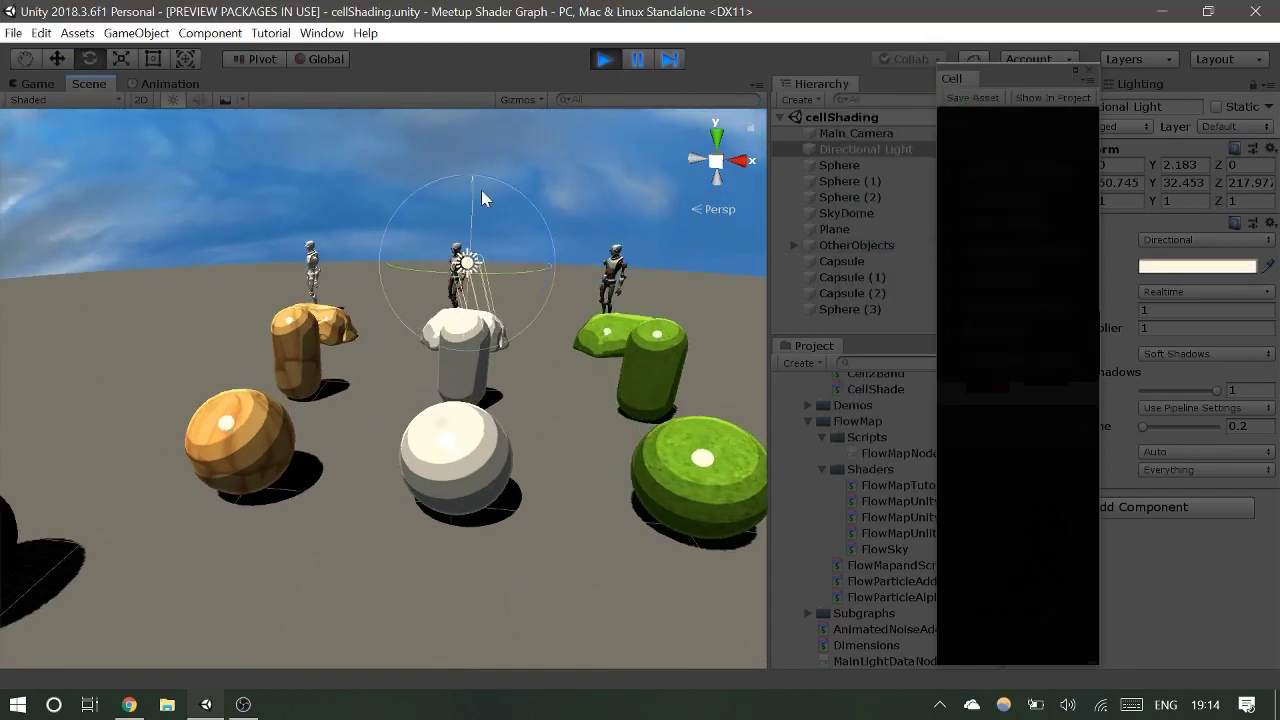
mouse_move(525, 190)
left_mouse_down()
mouse_move(451, 126)
mouse_move(337, 108)
mouse_move(620, 97)
mouse_move(691, 113)
mouse_move(434, 131)
mouse_move(566, 163)
mouse_move(801, 176)
mouse_move(379, 148)
left_mouse_up()
key("ctrl+z")
Step: Frame the white rock in the Scene view and examine its cel shading and highlights
middle_click_drag(605, 370, 408, 360)
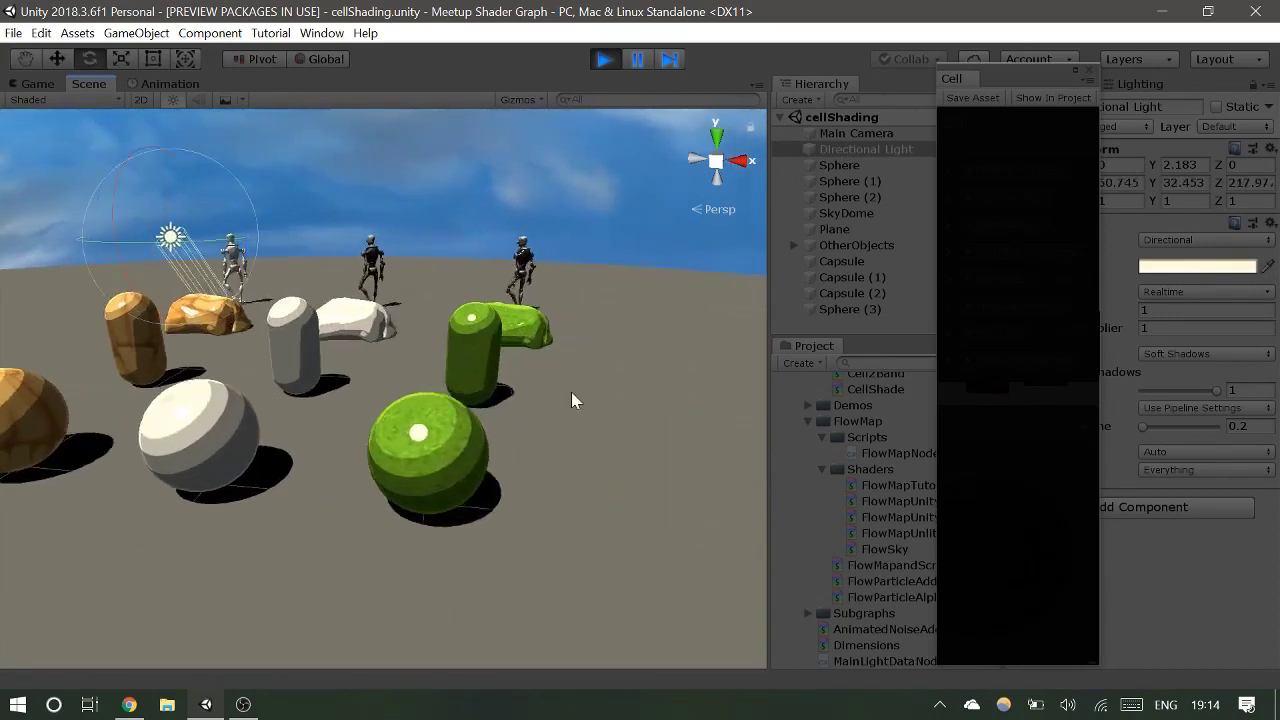
scroll(571, 392, "up", 3)
left_click_drag(573, 245, 331, 472, "alt")
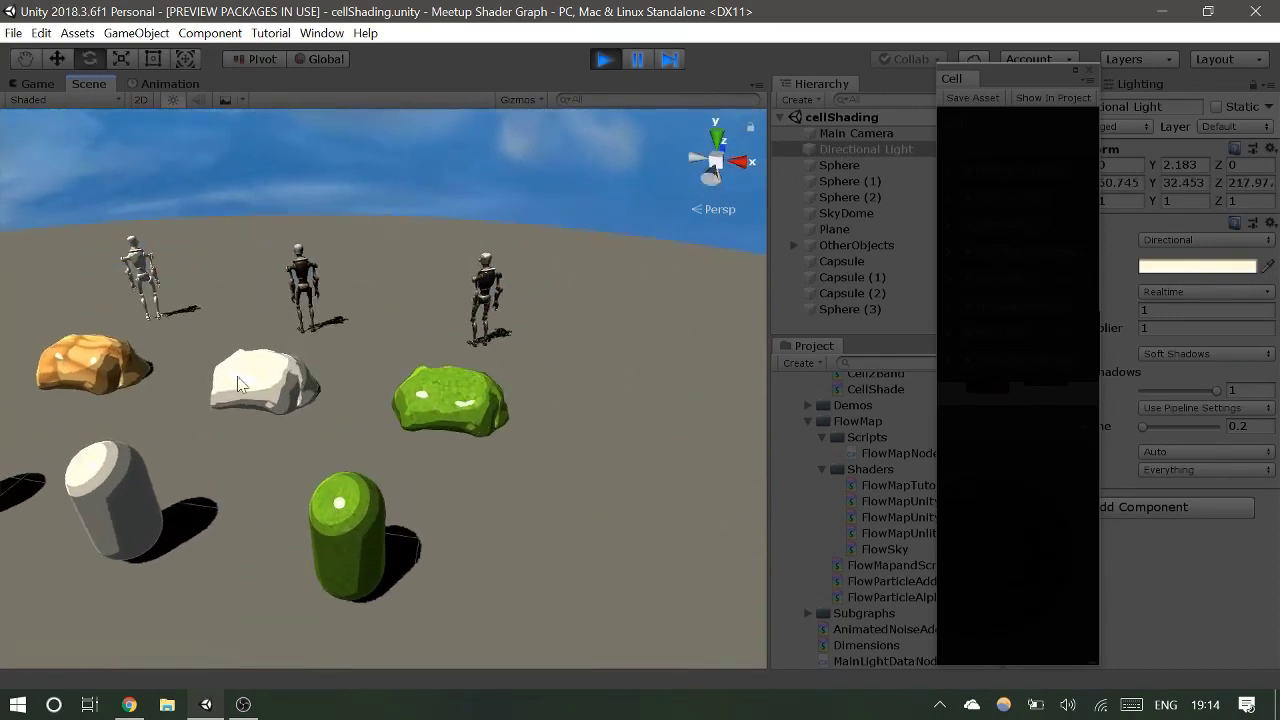
left_click(285, 385)
key("f")
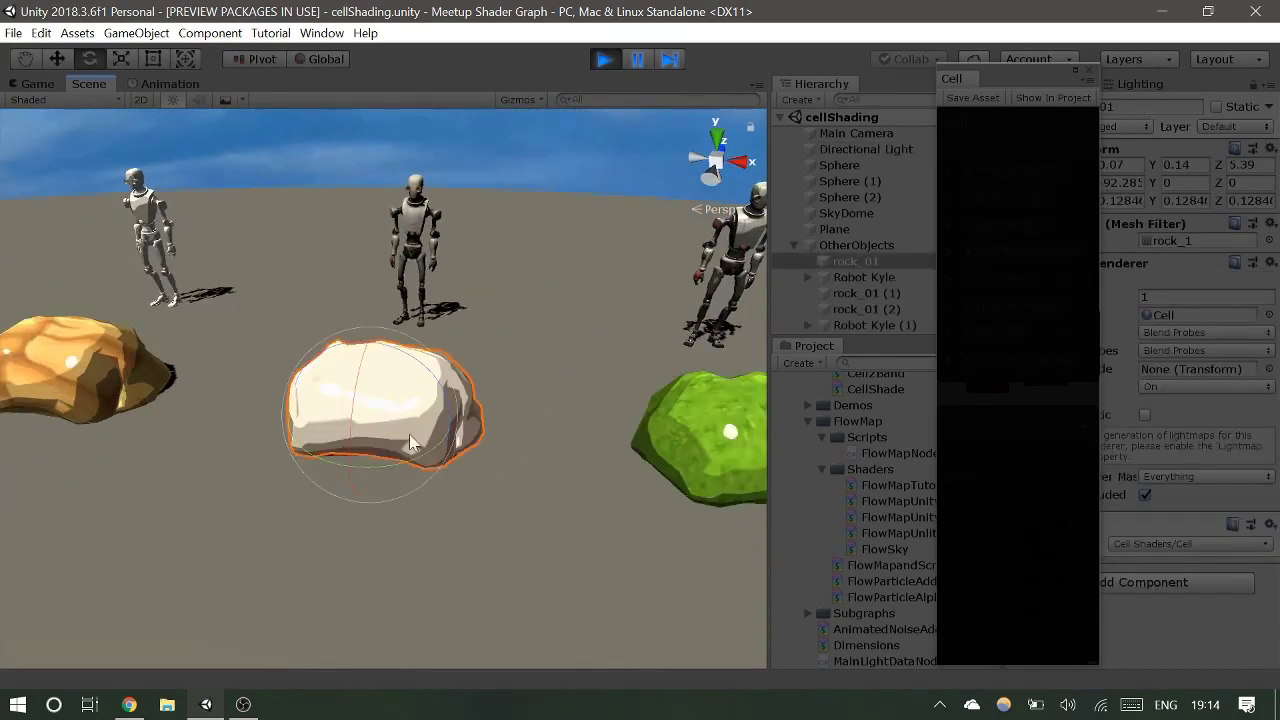
left_click_drag(418, 439, 640, 486)
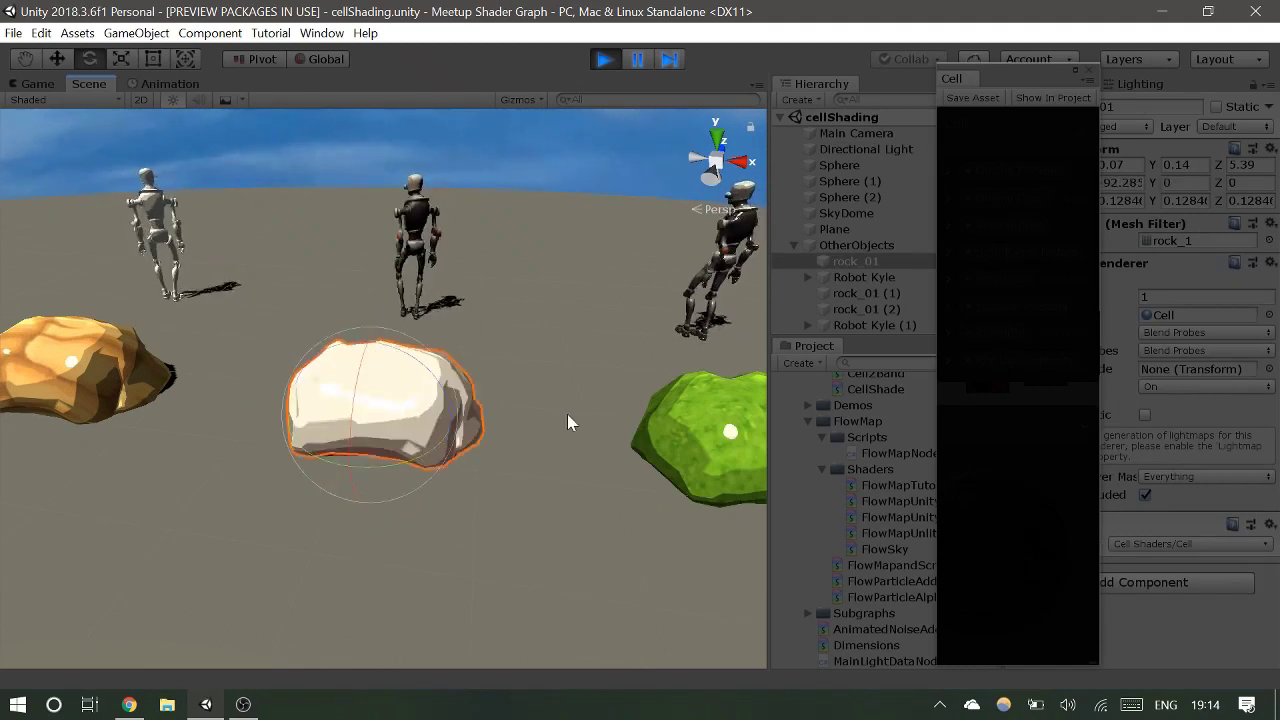
Step: Try rotating the green grass-textured rock to test its shading, and undo the rotation
middle_click_drag(613, 396, 375, 410)
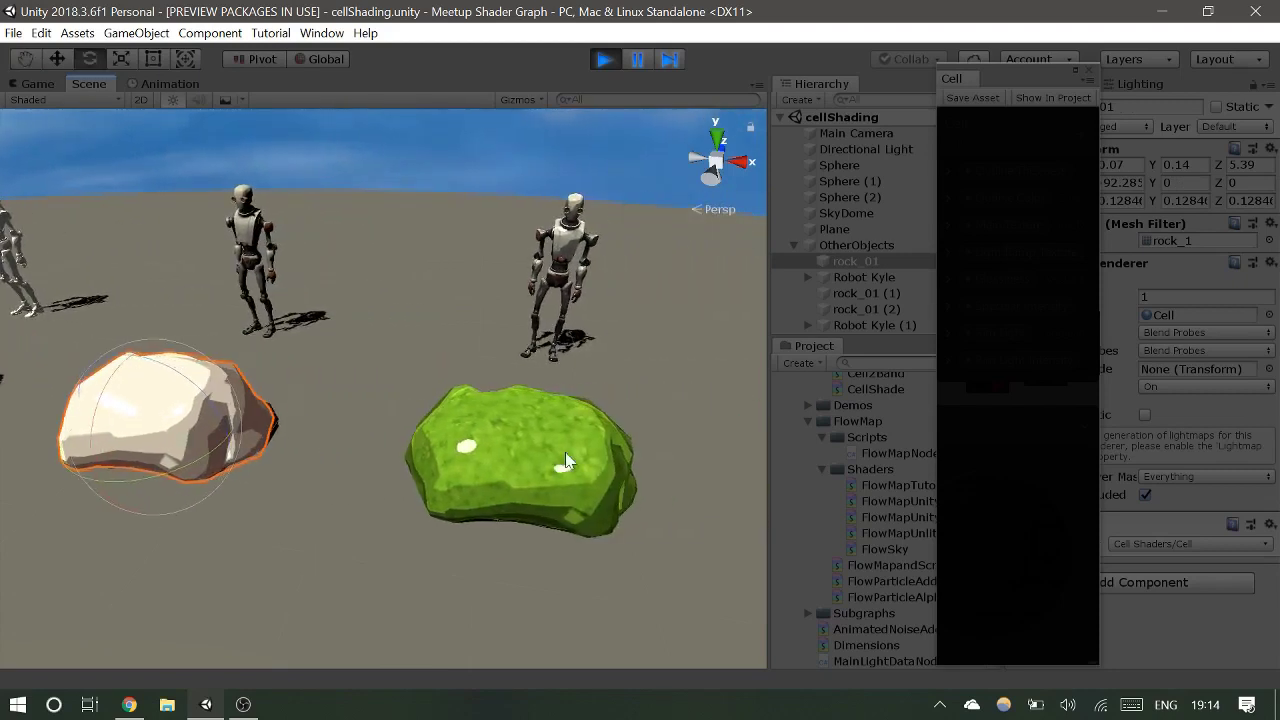
left_click(469, 414)
left_click_drag(469, 414, 573, 362)
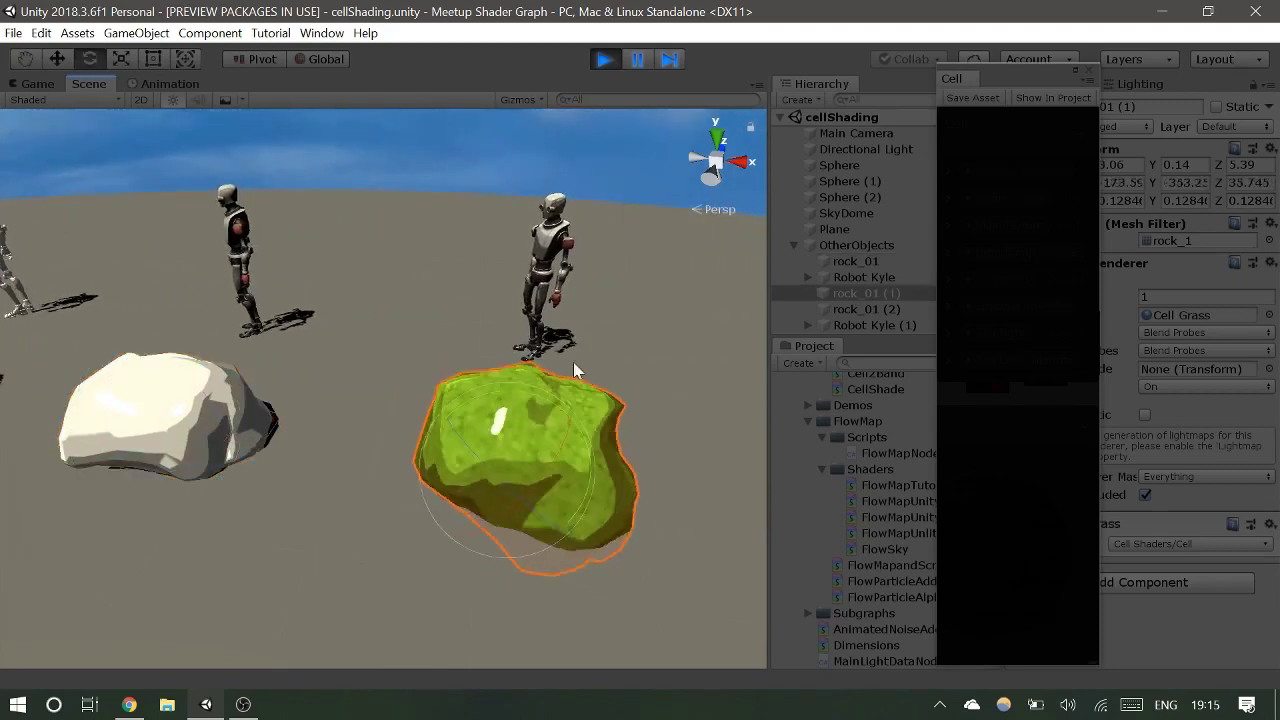
key("ctrl+z")
Step: Examine the cel shading on the robot models standing behind the rocks
middle_click_drag(208, 254, 440, 358)
scroll(457, 372, "up", 5)
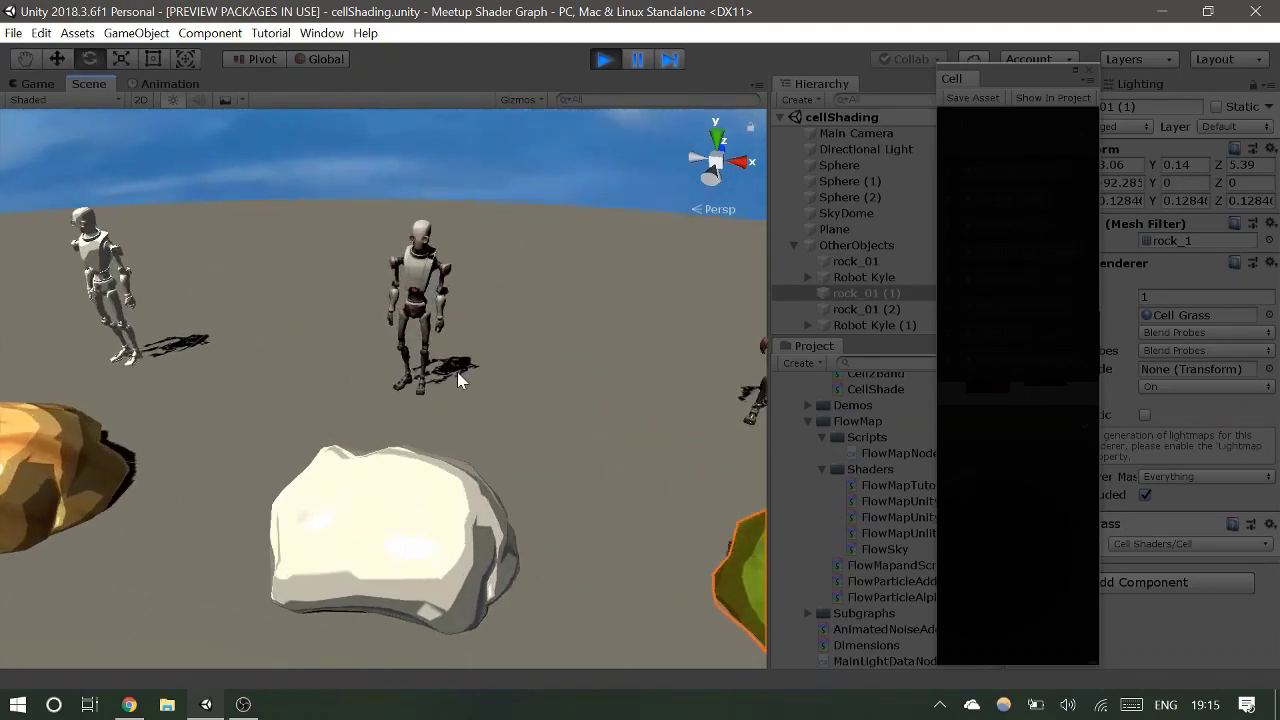
left_click_drag(460, 378, 515, 347, "alt")
scroll(473, 382, "up", 5)
left_click_drag(390, 402, 416, 404, "alt")
middle_click_drag(416, 404, 400, 380)
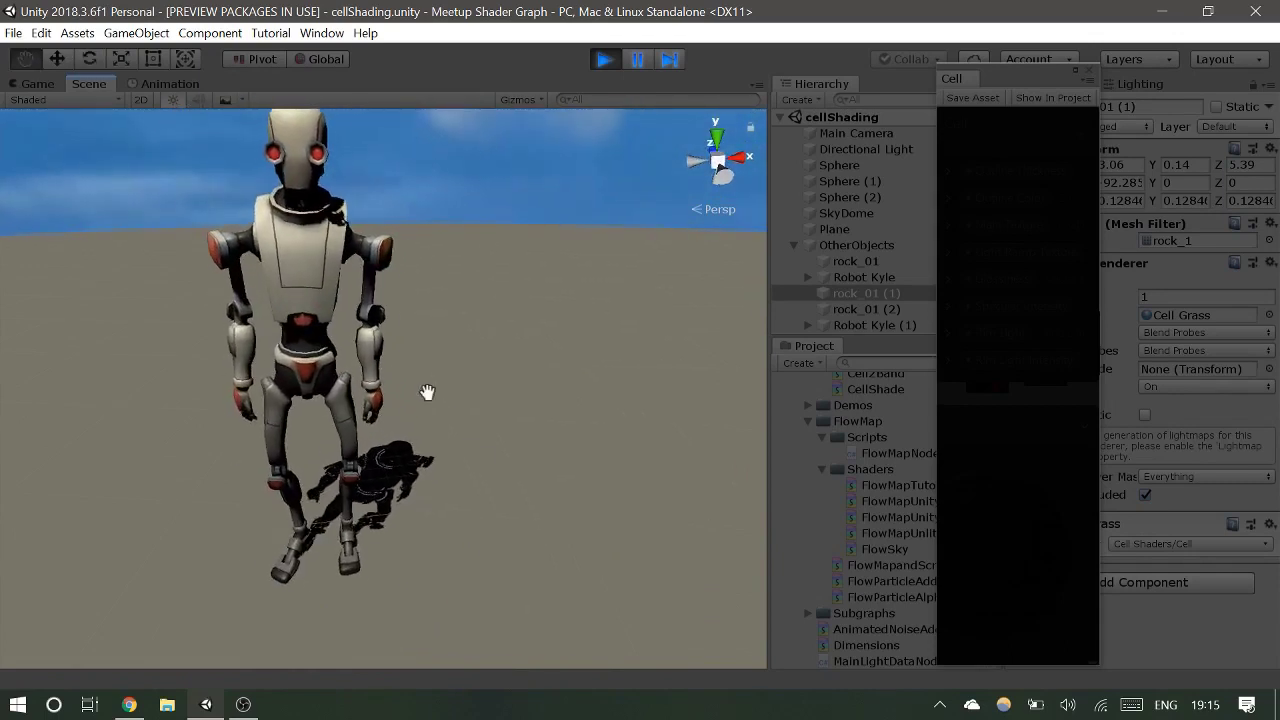
key("e")
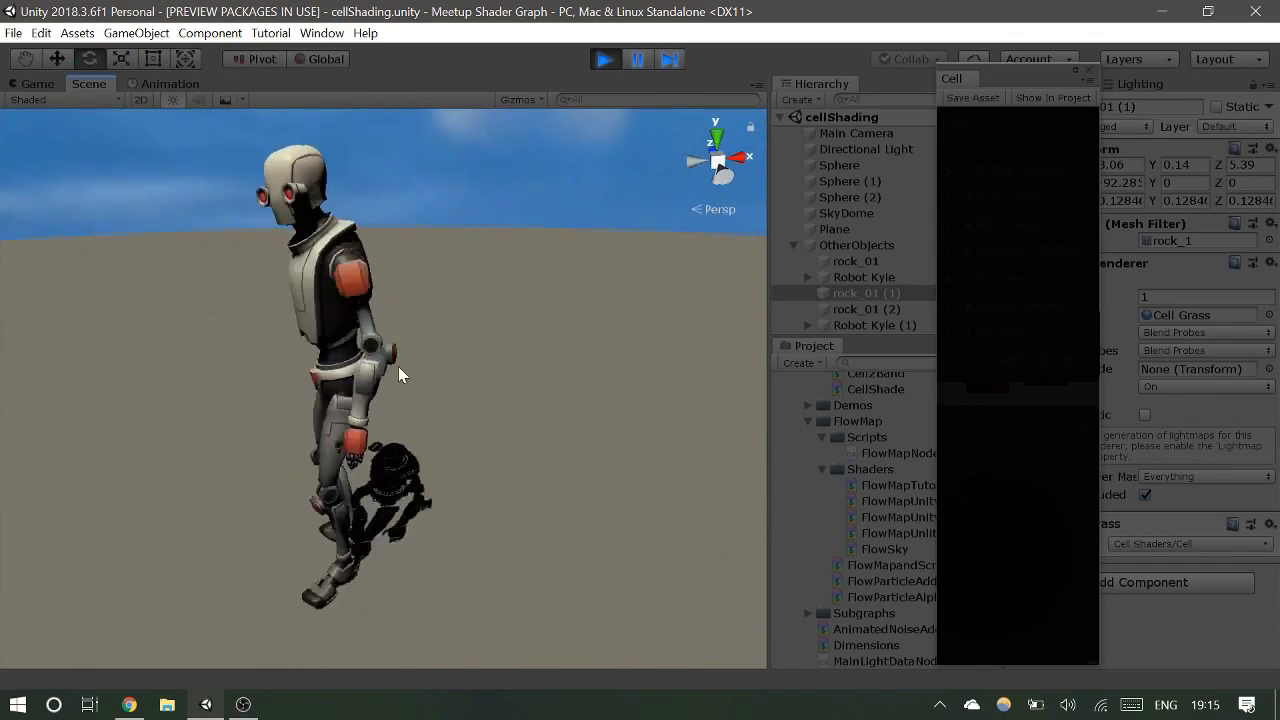
scroll(398, 366, "down", 5)
middle_click_drag(528, 346, 659, 334)
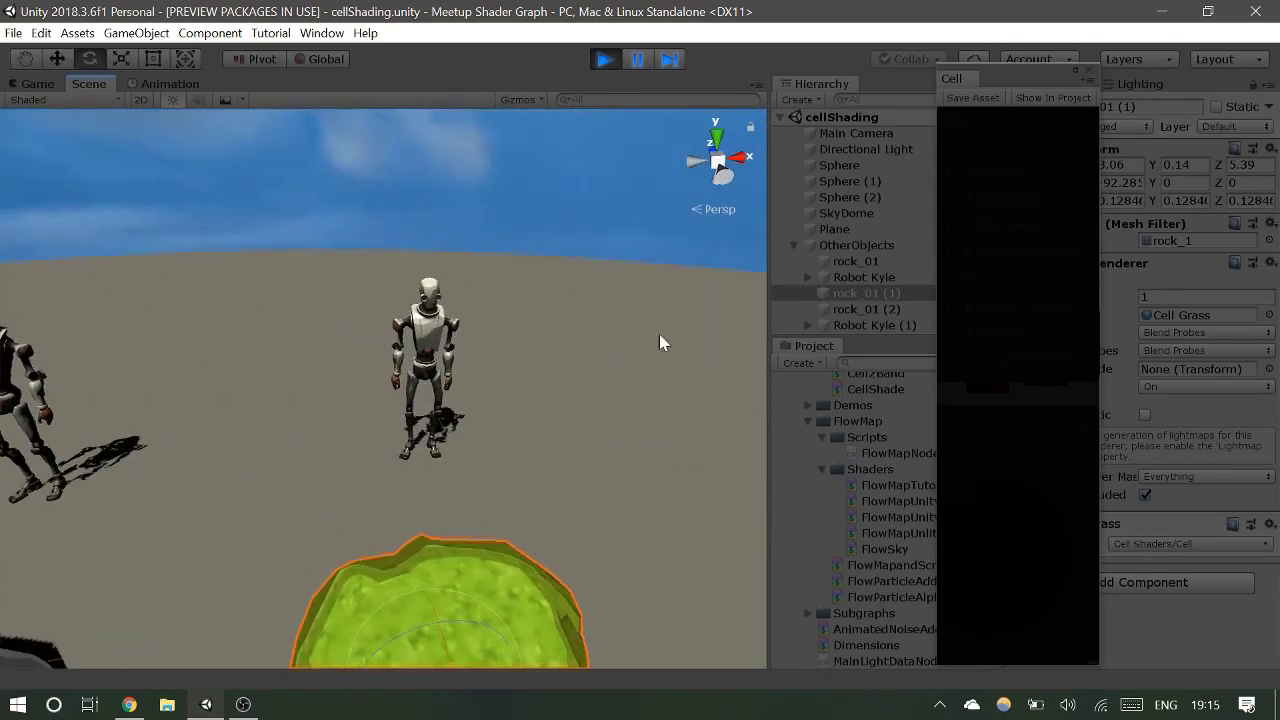
Step: Inspect one robot's cel shading up close from behind and from the side, and exit Play mode
scroll(432, 440, "up", 3)
scroll(433, 445, "up", 4)
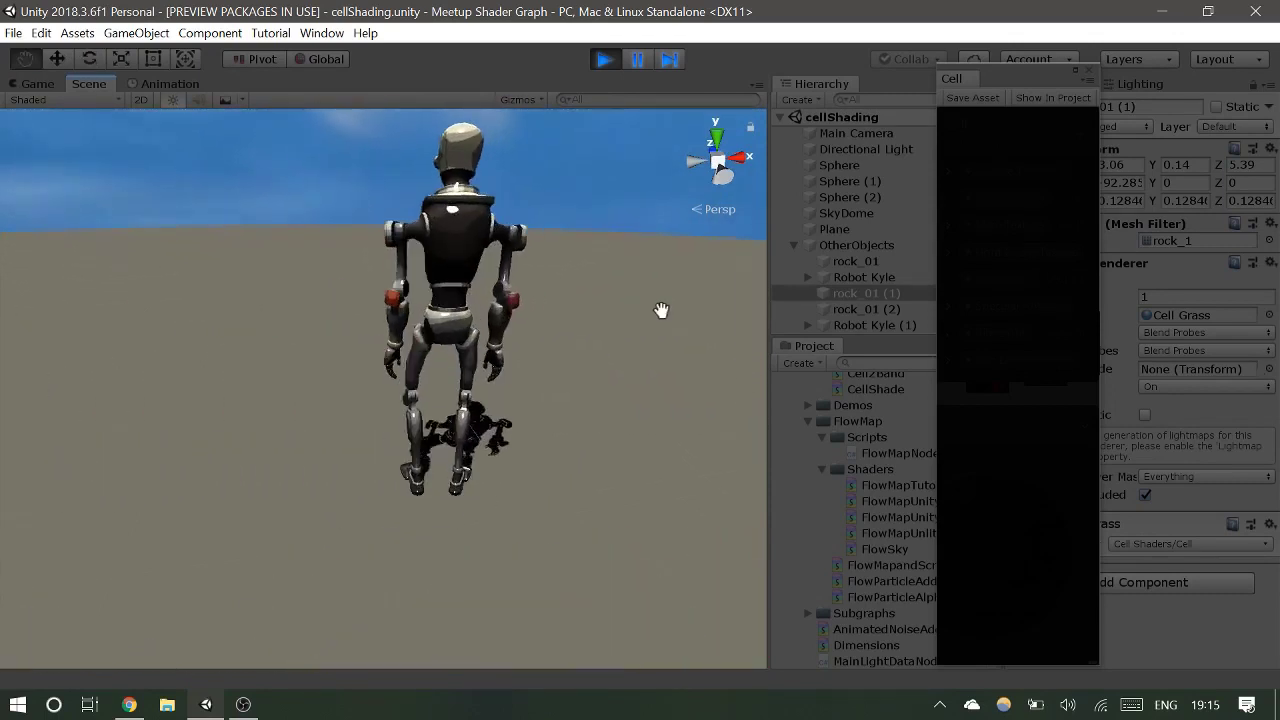
right_click_drag(527, 456, 530, 404)
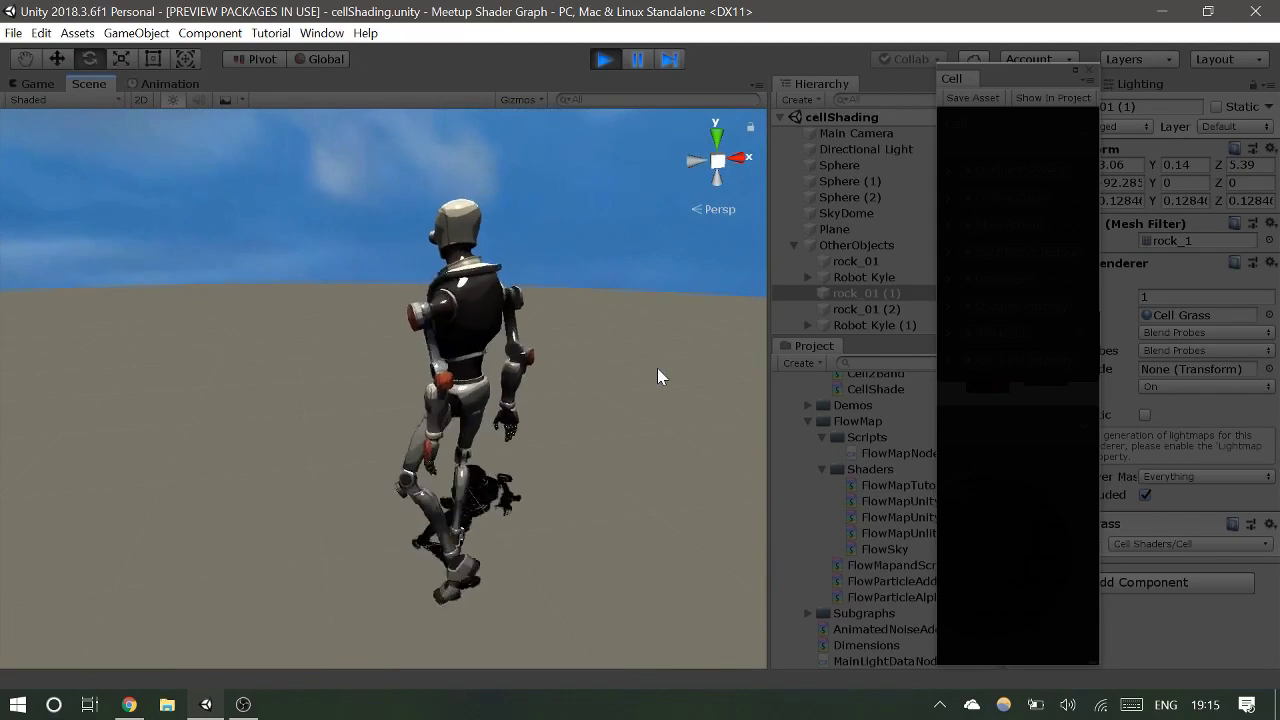
left_click(604, 59)
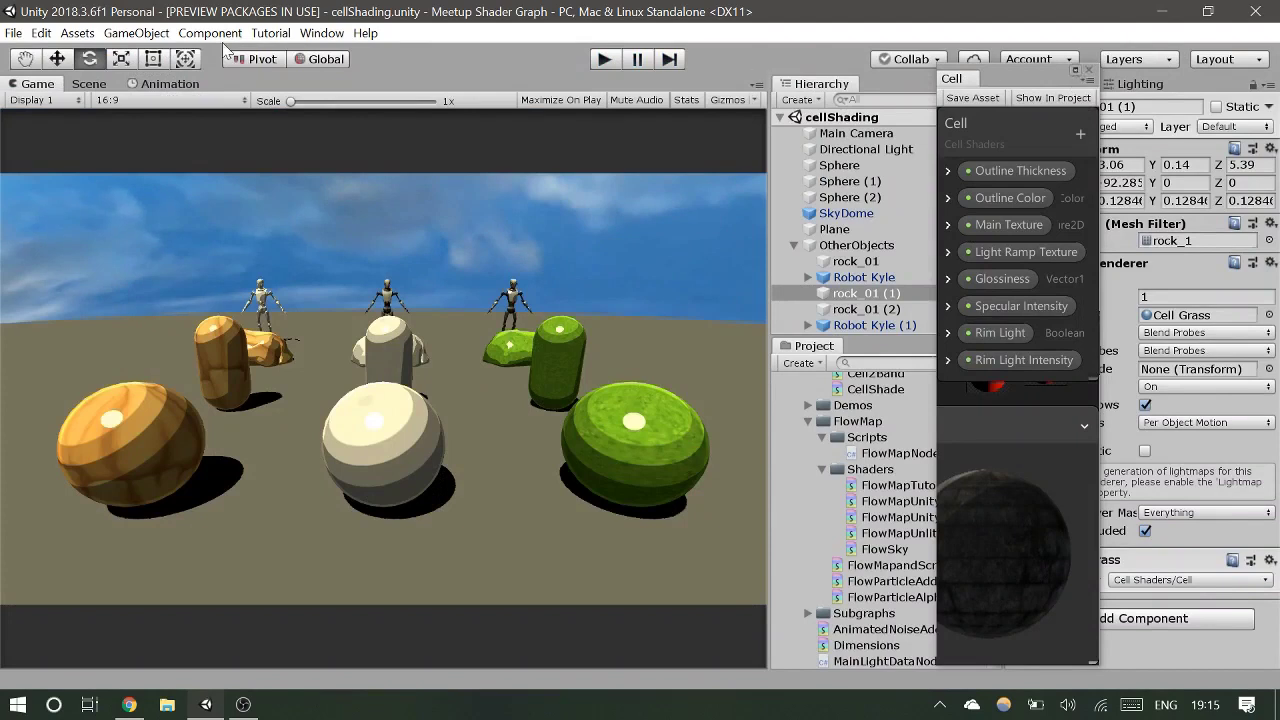
Step: Check the Shader Graph package's details in the Package Manager, and close the package list
left_click(322, 34)
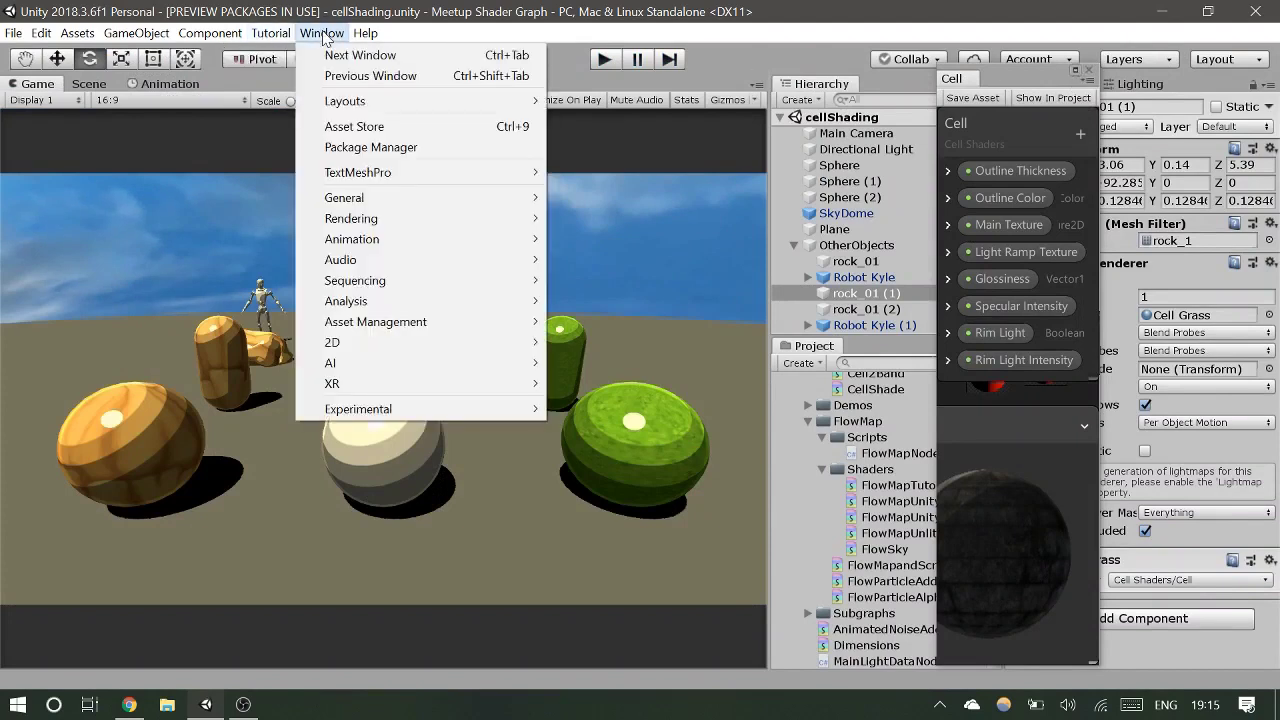
left_click(420, 147)
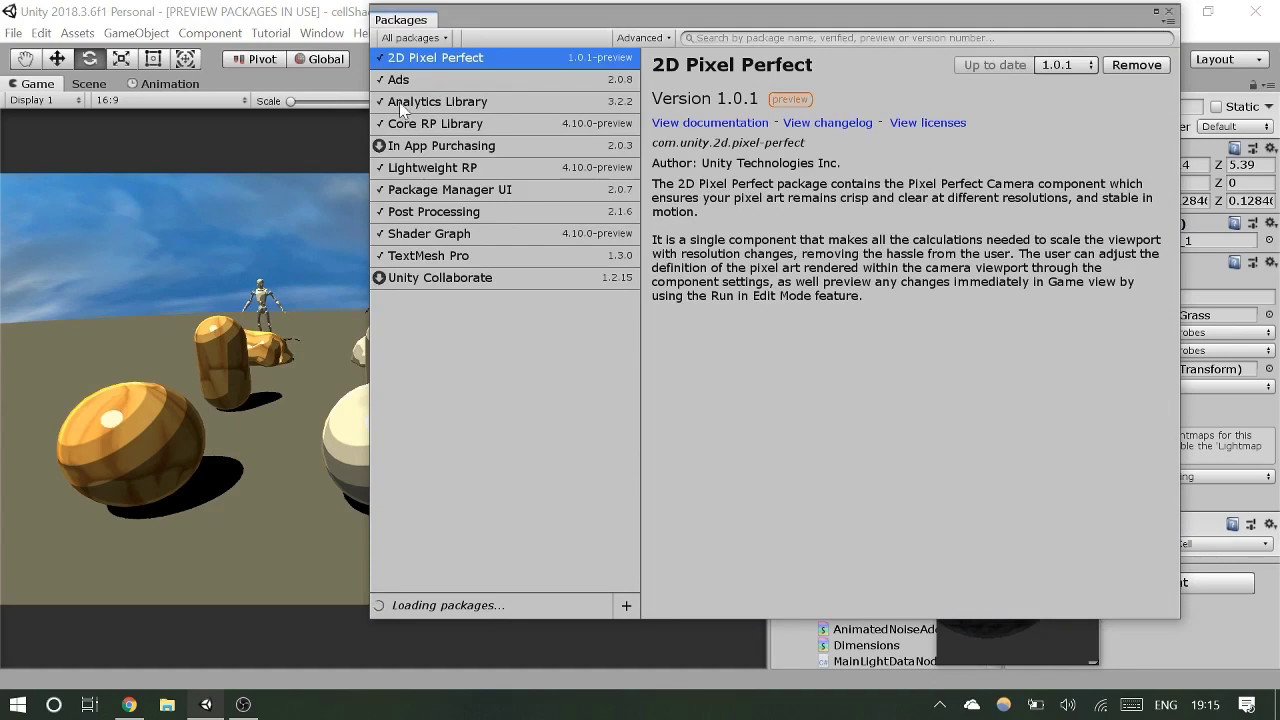
left_click(419, 236)
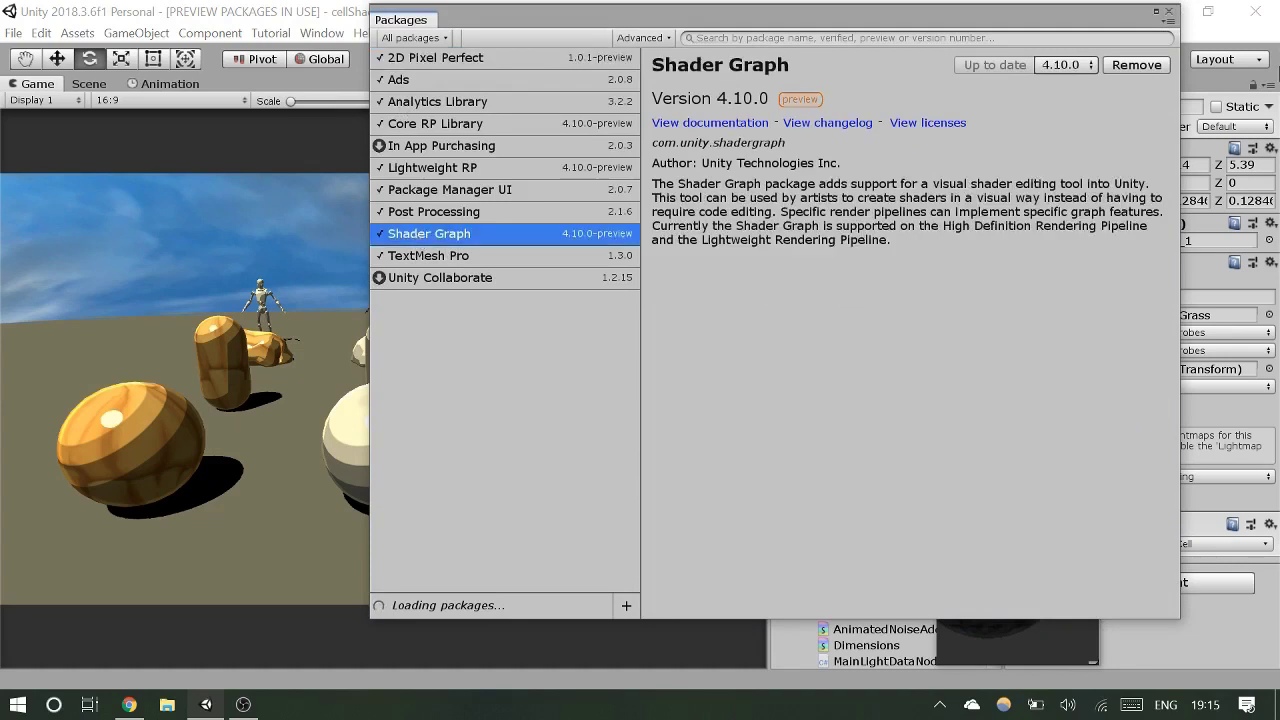
left_click(1170, 14)
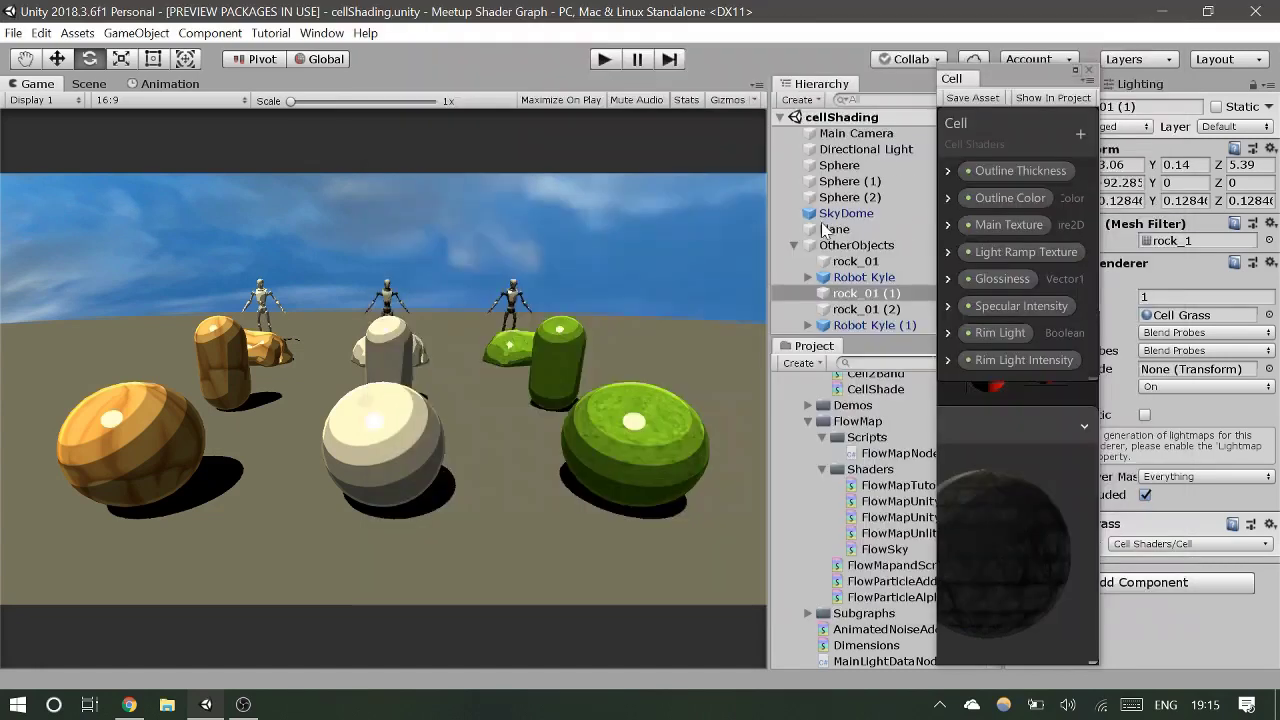
Step: Maximize the Cell shader graph and view the Create Node categories in an empty area, dismissing the list without adding a node
left_click(1075, 66)
left_click(1076, 70)
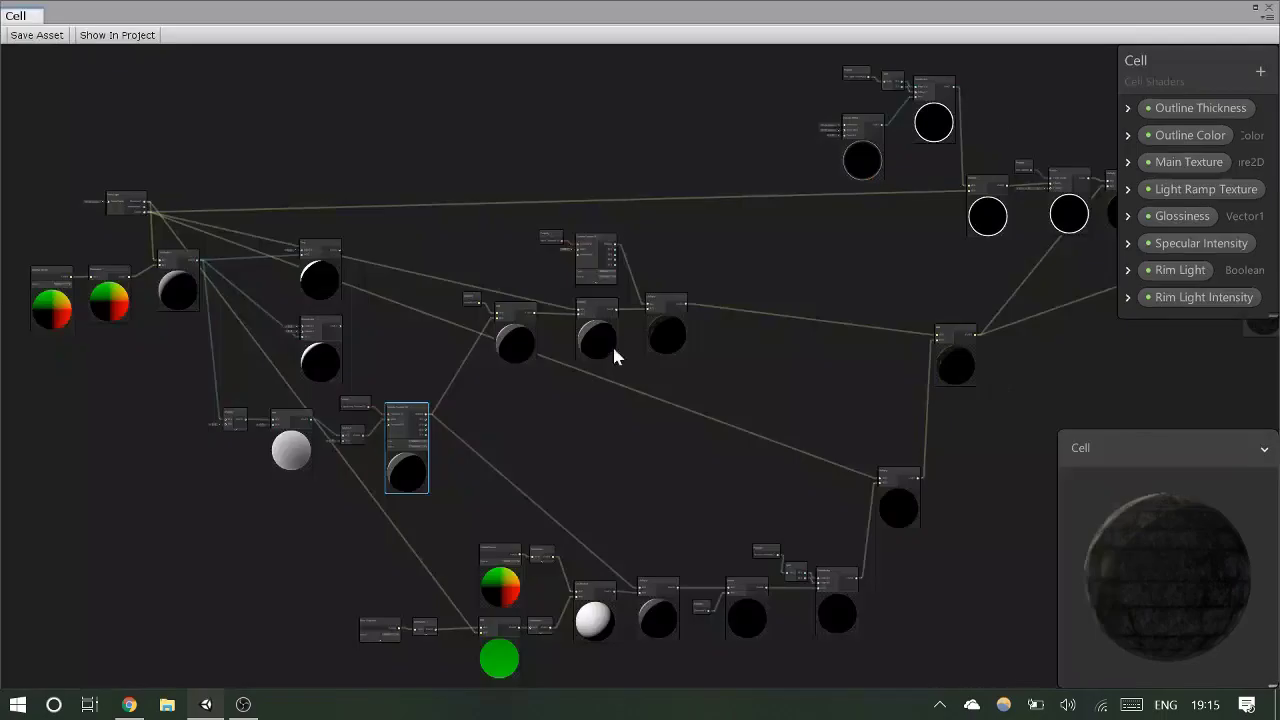
middle_click_drag(494, 166, 1140, 500)
middle_click_drag(326, 168, 616, 207)
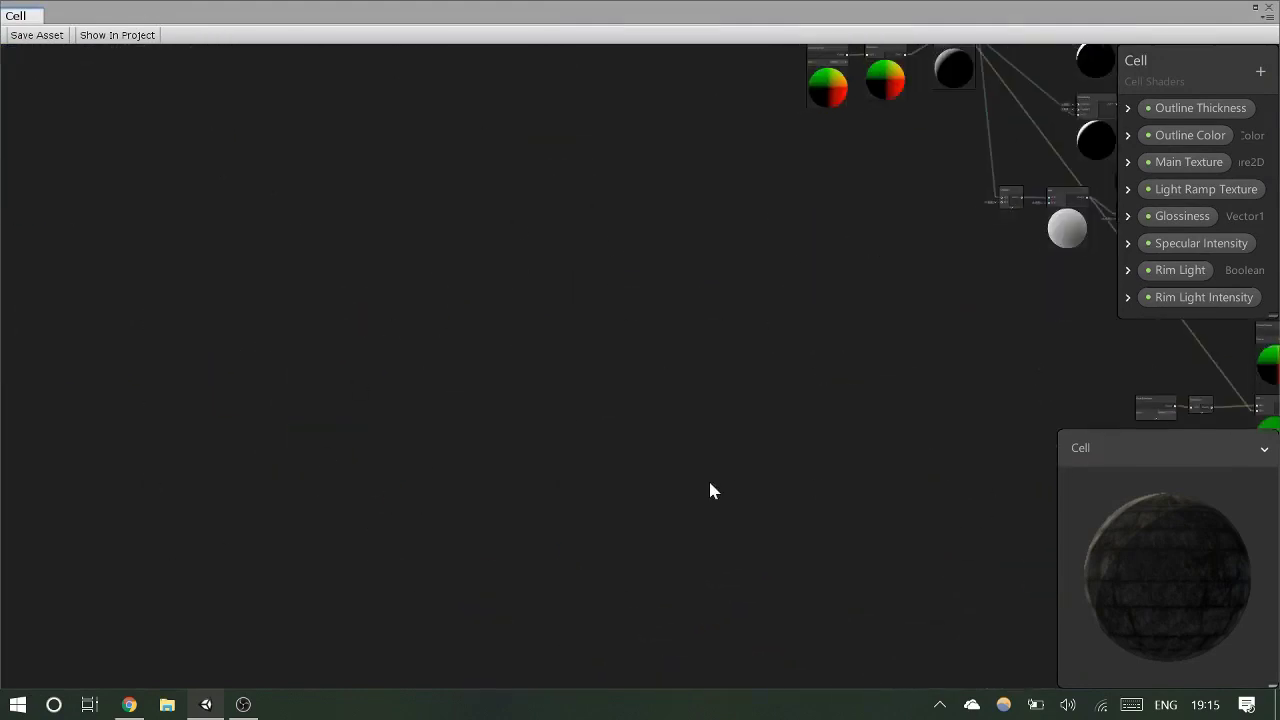
middle_click_drag(716, 270, 537, 334)
right_click(500, 312)
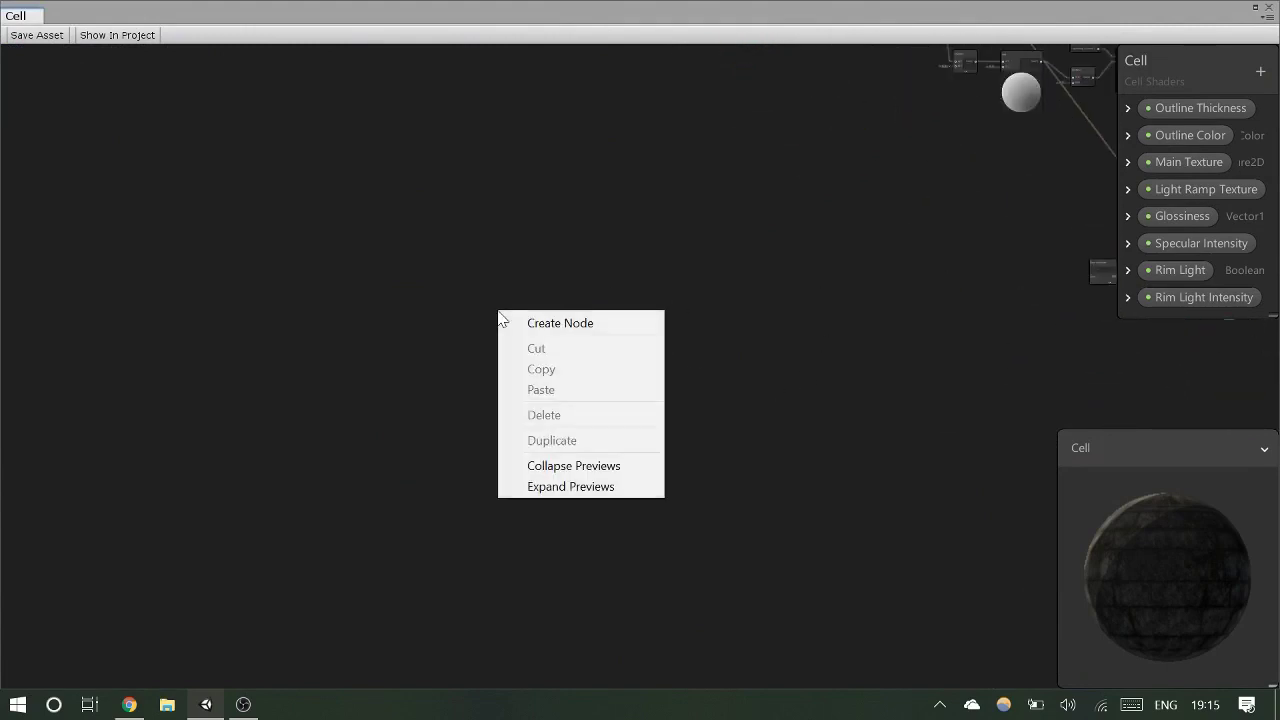
left_click(562, 324)
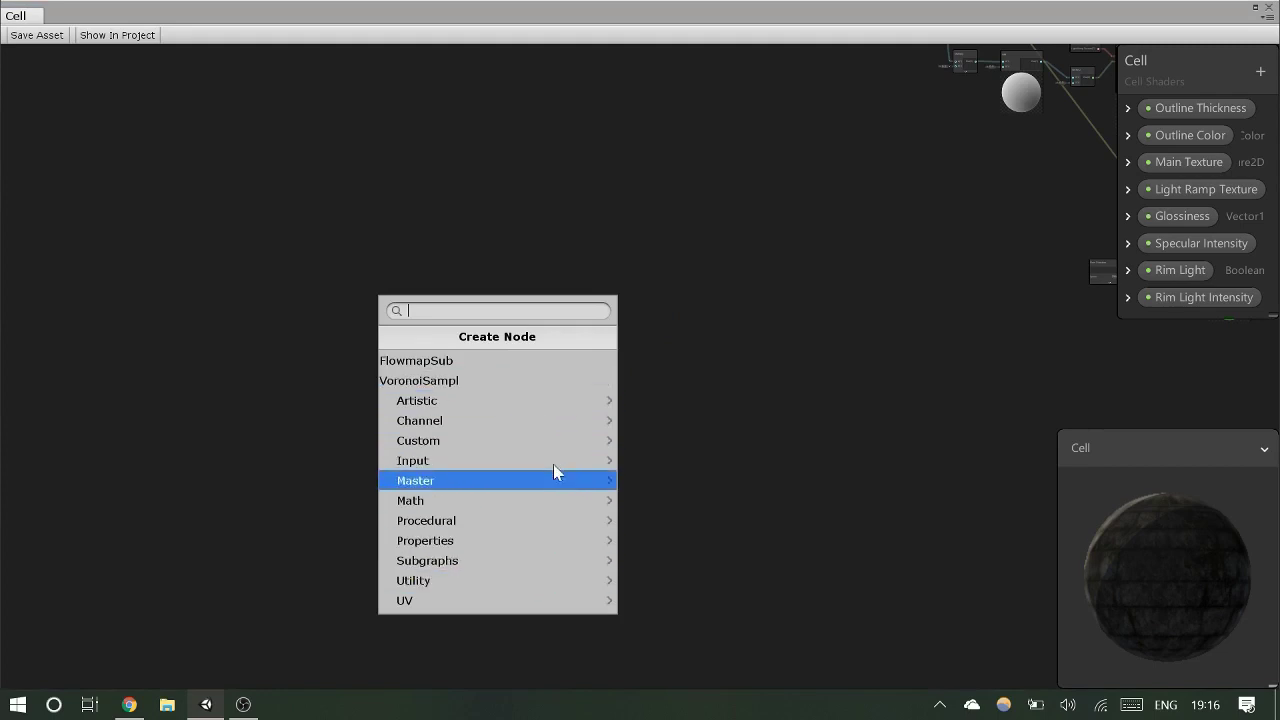
left_click(885, 295)
Step: Examine the overall node layout of the Cell graph, including the lighting, texture and outline branches
middle_click_drag(799, 329, 229, 515)
middle_click_drag(877, 301, 772, 382)
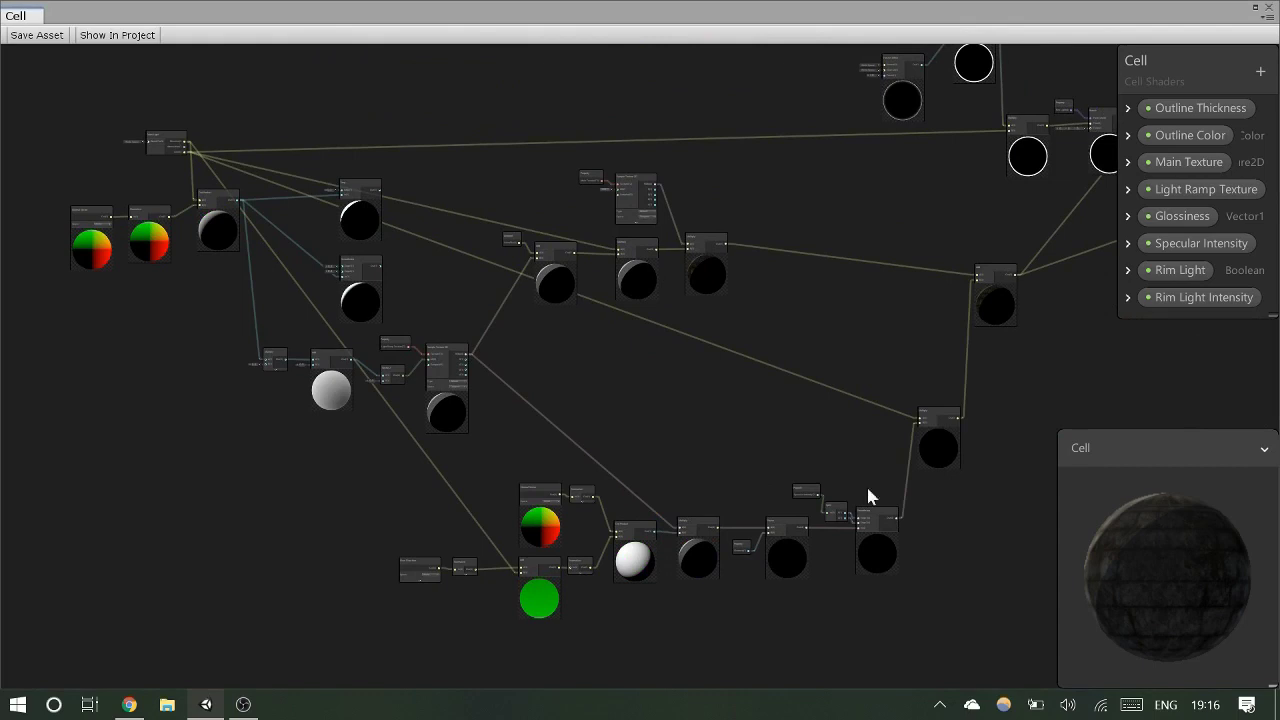
middle_click_drag(790, 263, 758, 333)
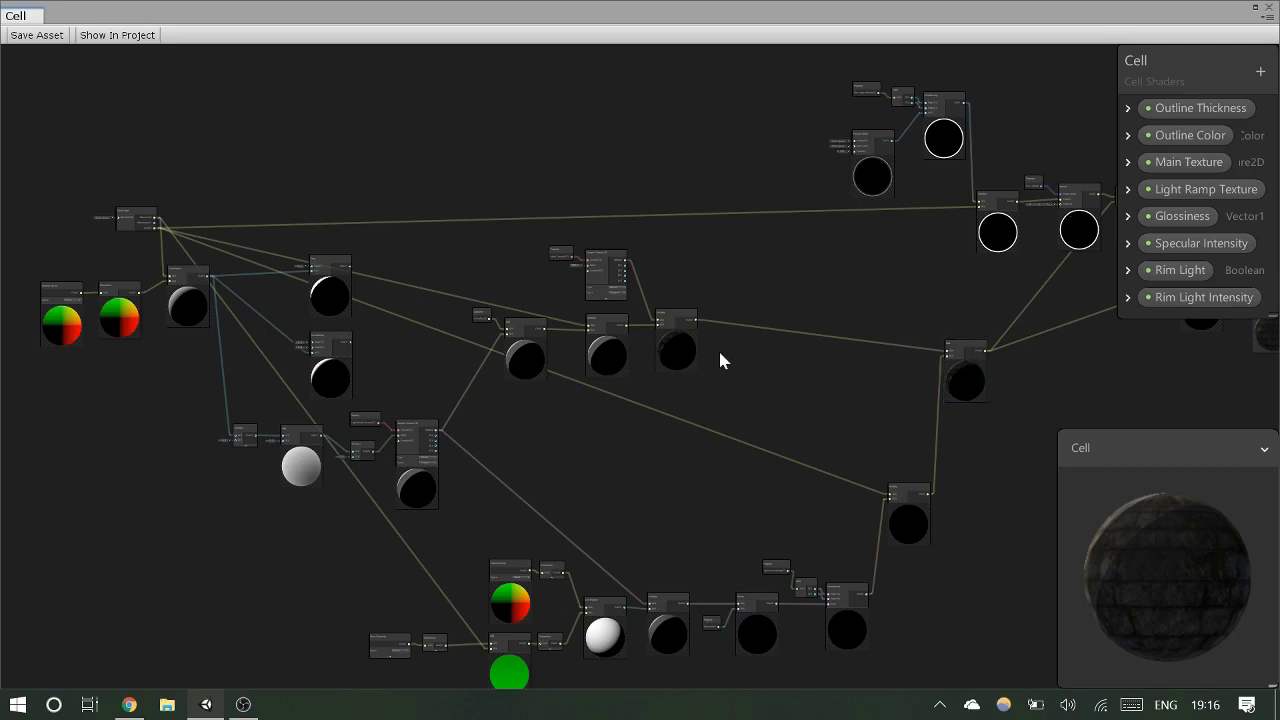
middle_click_drag(372, 206, 368, 160)
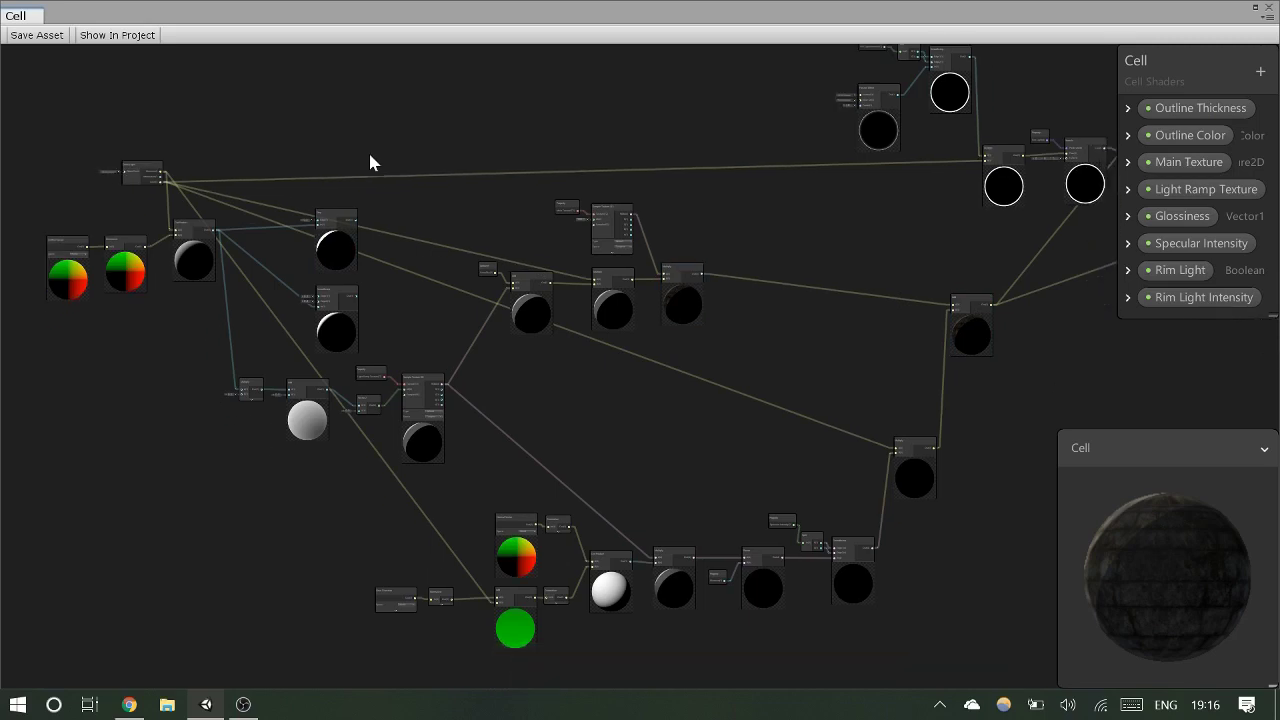
Step: Move the Cell property Blackboard to the opposite side of the graph, clear of the output nodes
left_click_drag(1188, 60, 23, 57)
middle_click_drag(754, 135, 837, 153)
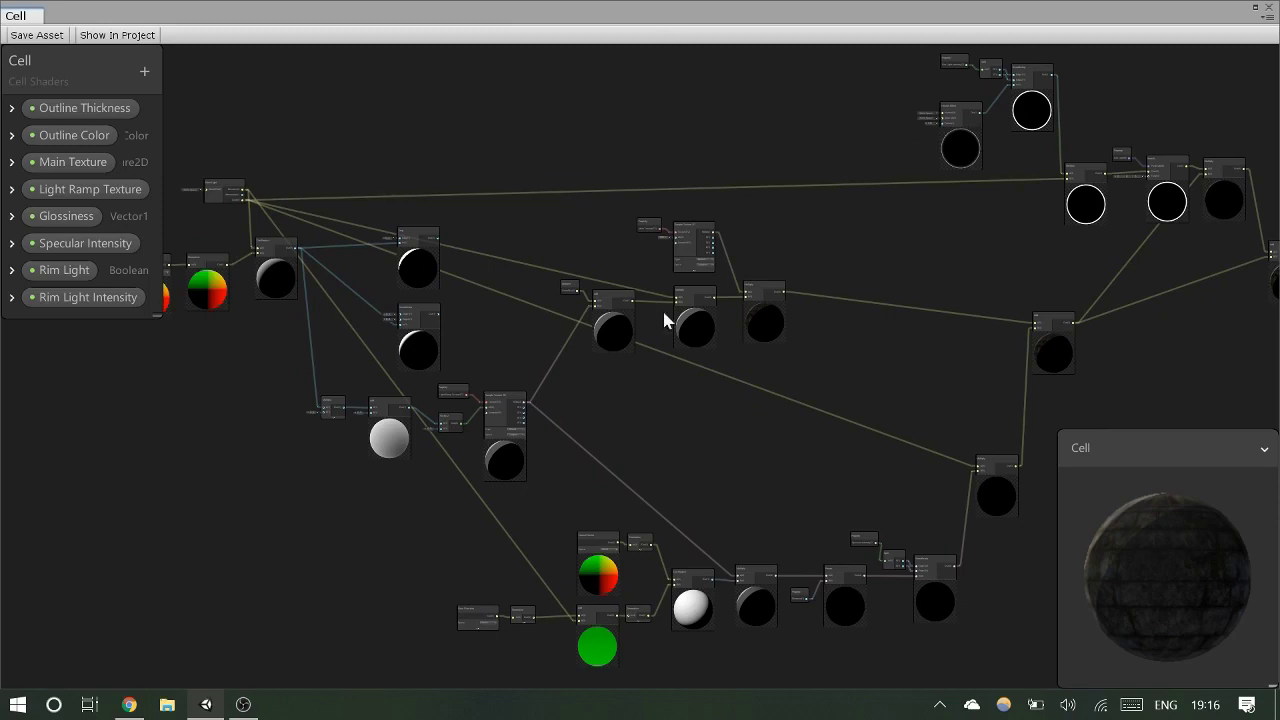
middle_click_drag(563, 160, 657, 178)
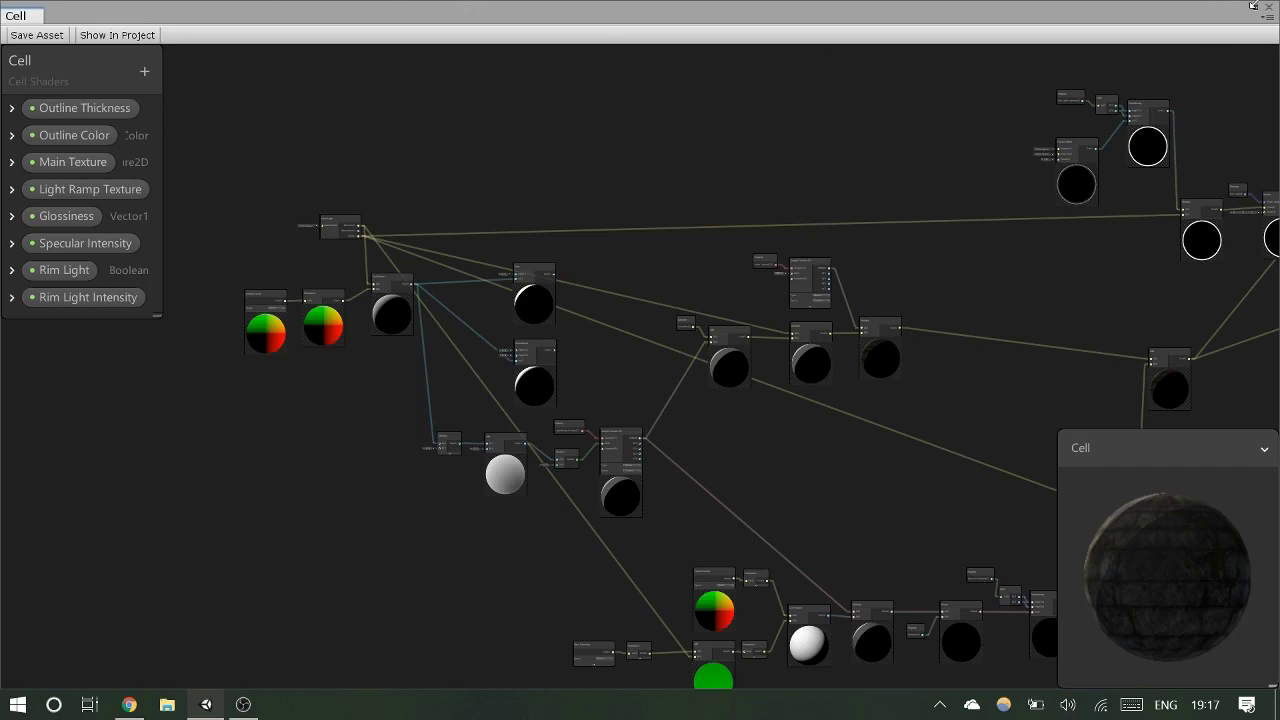
Step: Restore the Cell graph window, move it off the Inspector, and expand the Cell Grass material to show its shader properties
left_click(1255, 8)
left_click_drag(1005, 54, 597, 54)
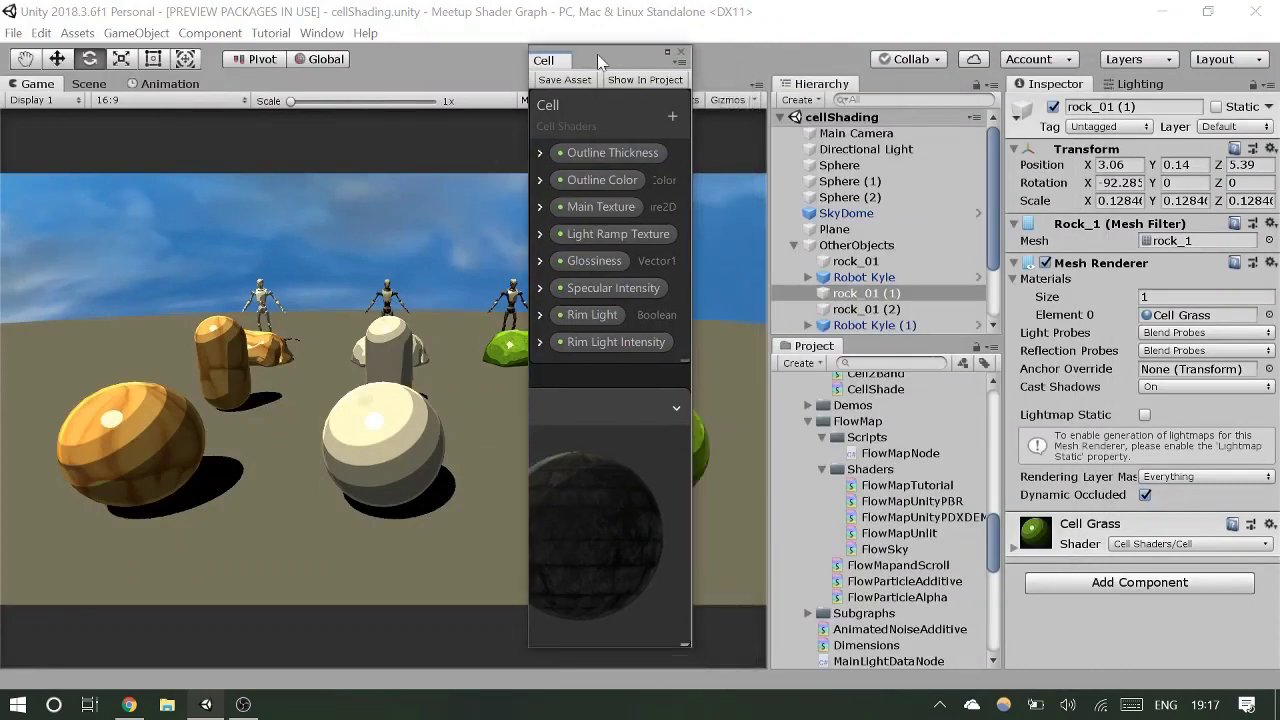
left_click(1010, 541)
left_click(1012, 545)
scroll(1249, 356, "down", 5)
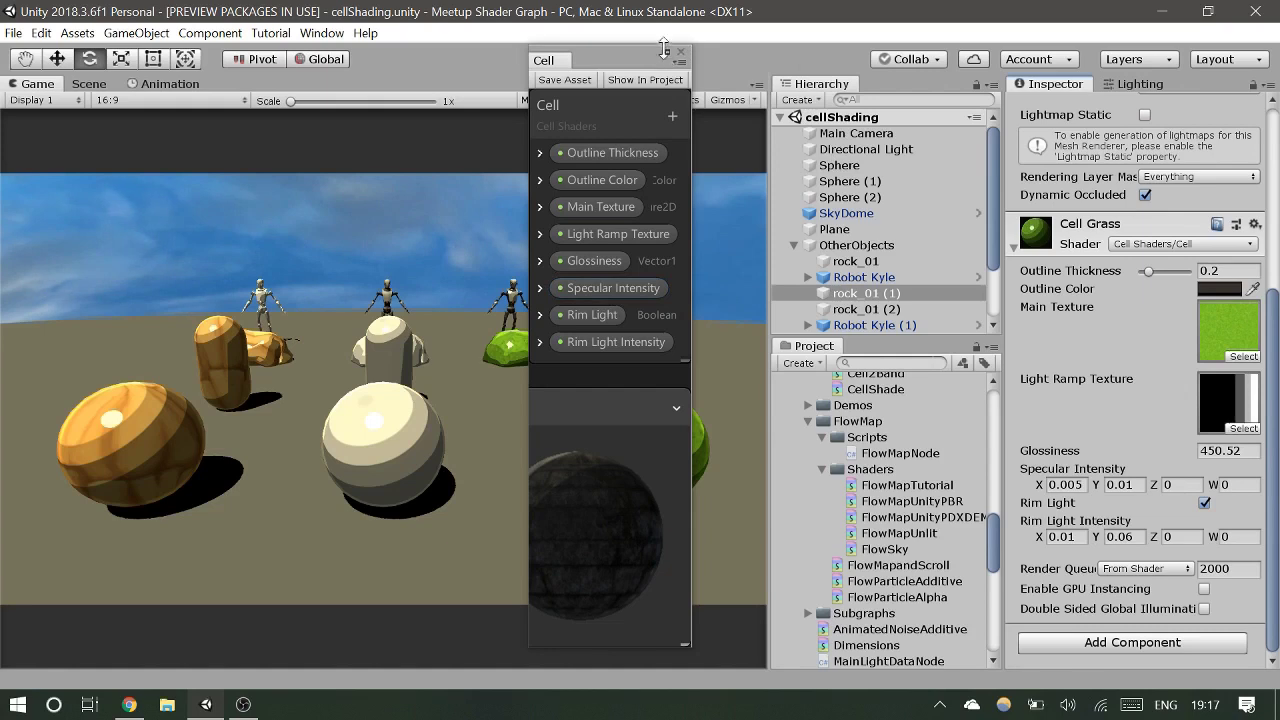
Step: Maximize the Cell graph again and select the PBR Master node at its output end for close inspection
left_click(669, 63)
left_click(667, 53)
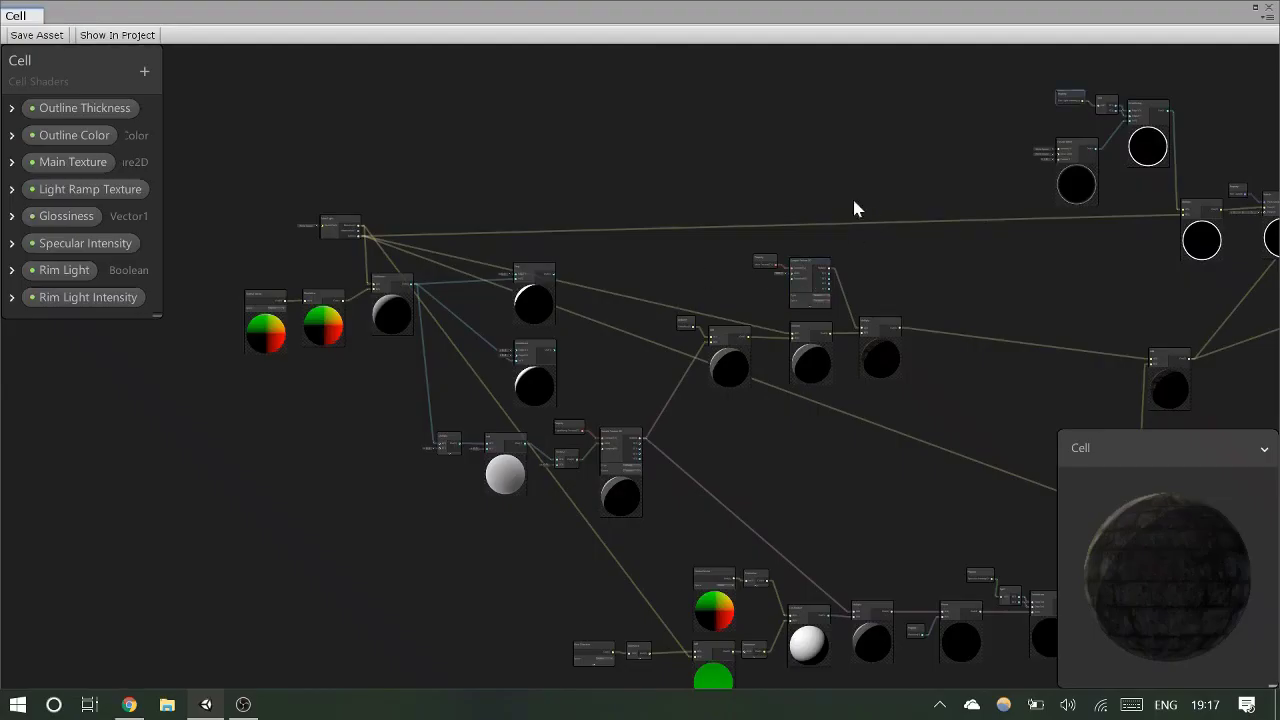
middle_click_drag(1000, 184, 777, 183)
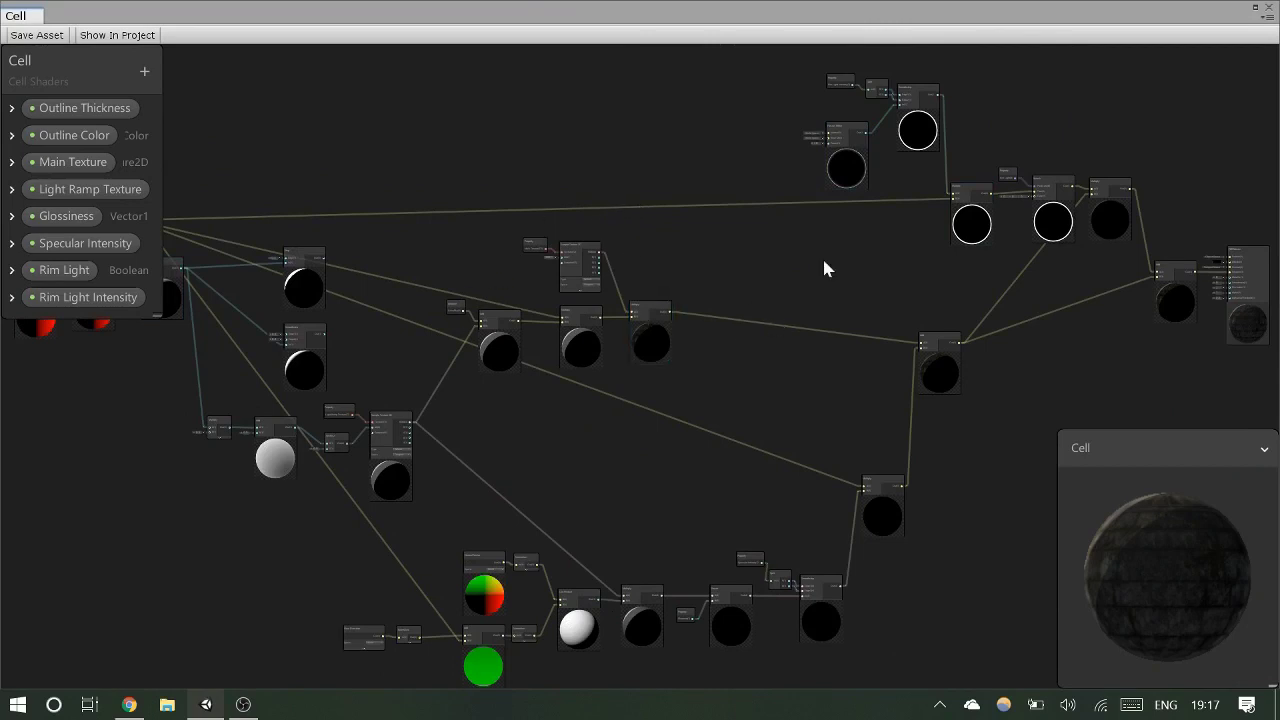
middle_click_drag(482, 210, 584, 210)
middle_click_drag(1260, 252, 407, 268)
scroll(600, 320, "up", 5)
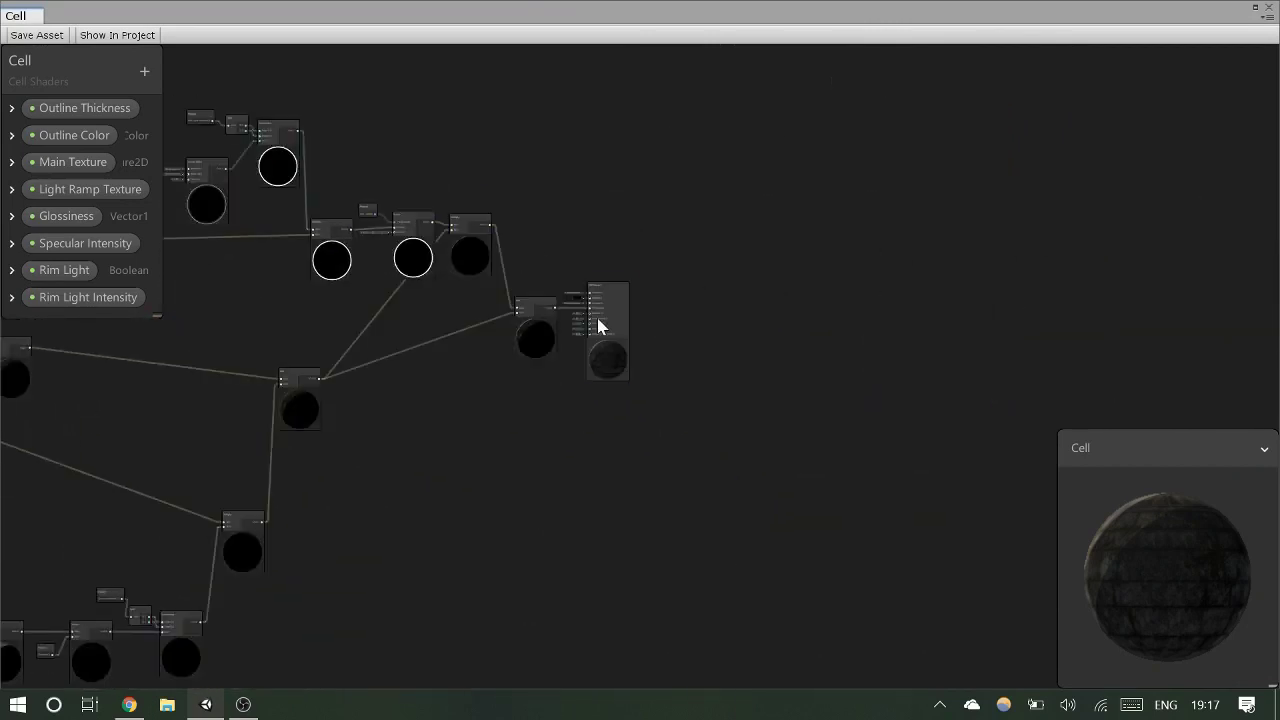
scroll(676, 288, "up", 5)
middle_click_drag(534, 306, 720, 173)
left_click(624, 110)
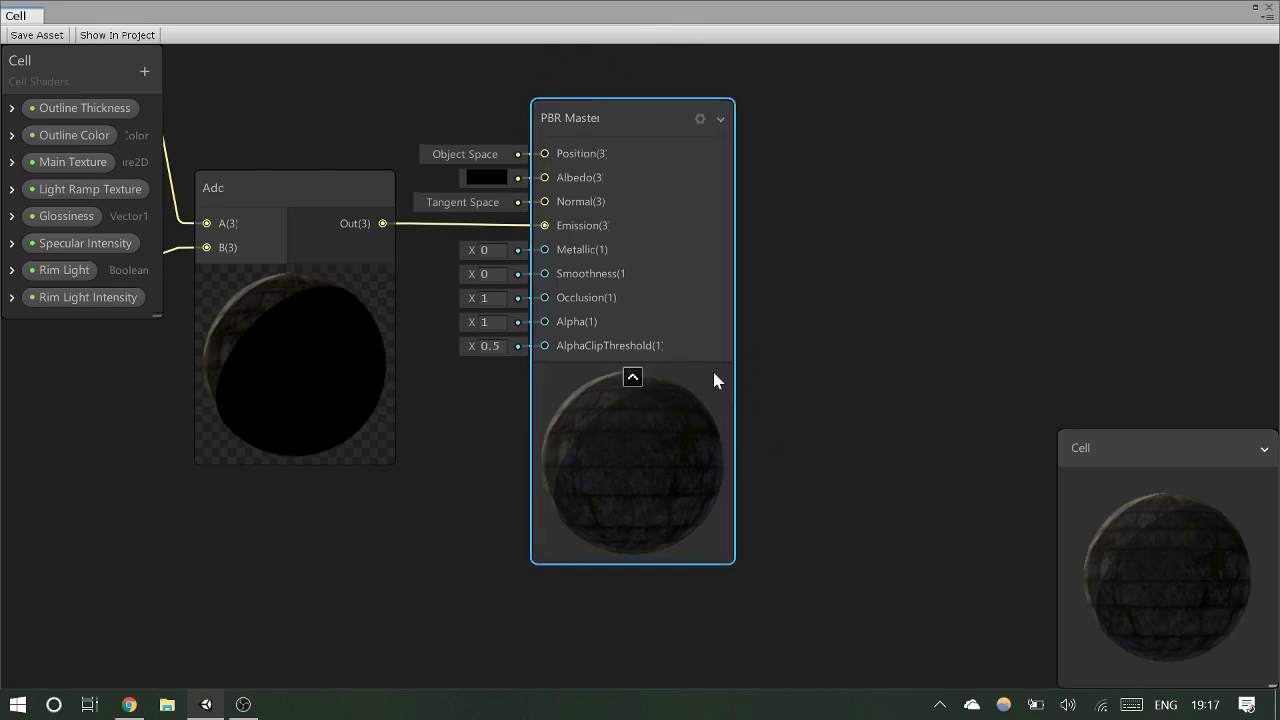
Step: Check the PBR Master node's Albedo colour in the colour picker, and close the picker without changing it
middle_click_drag(357, 543, 476, 553)
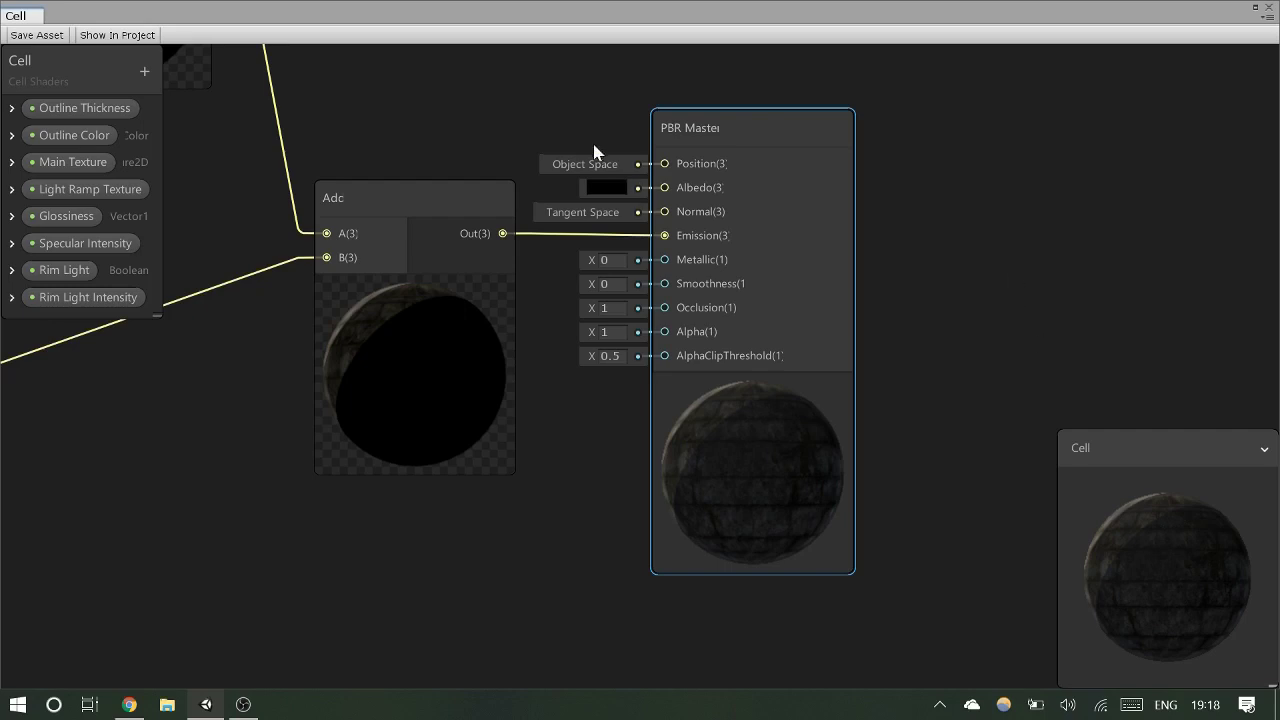
left_click(605, 187)
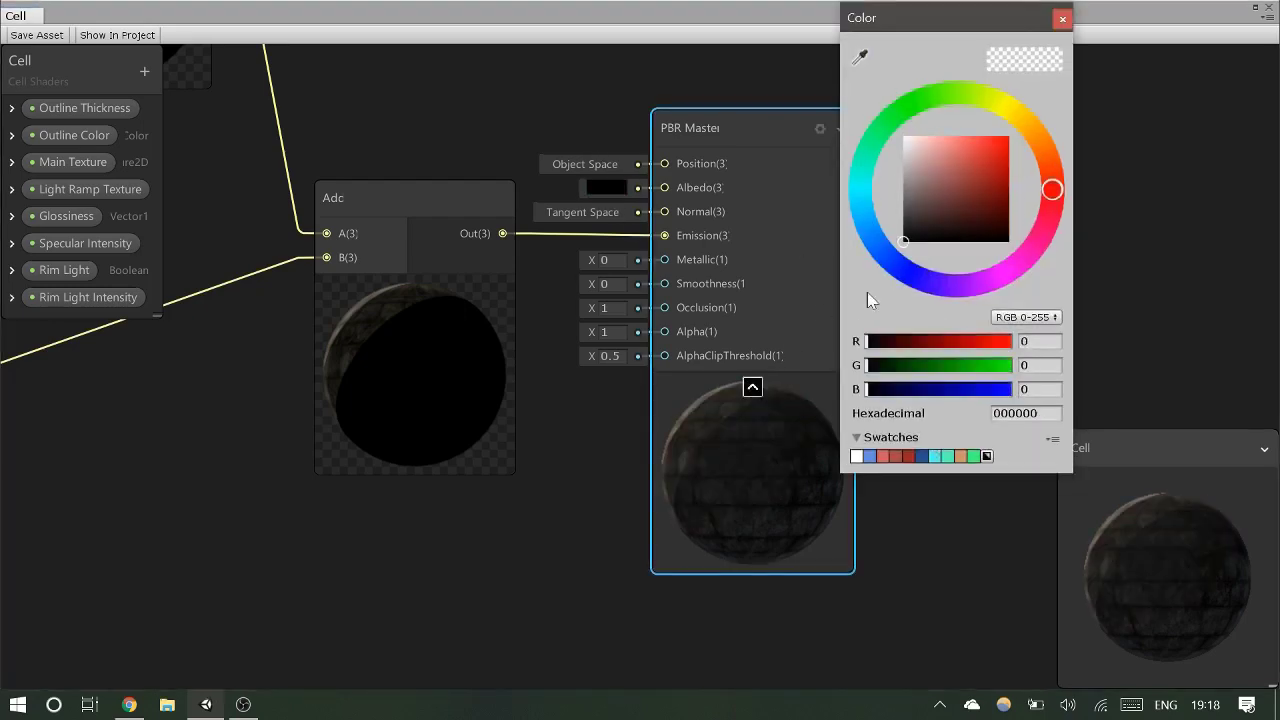
left_click(1062, 18)
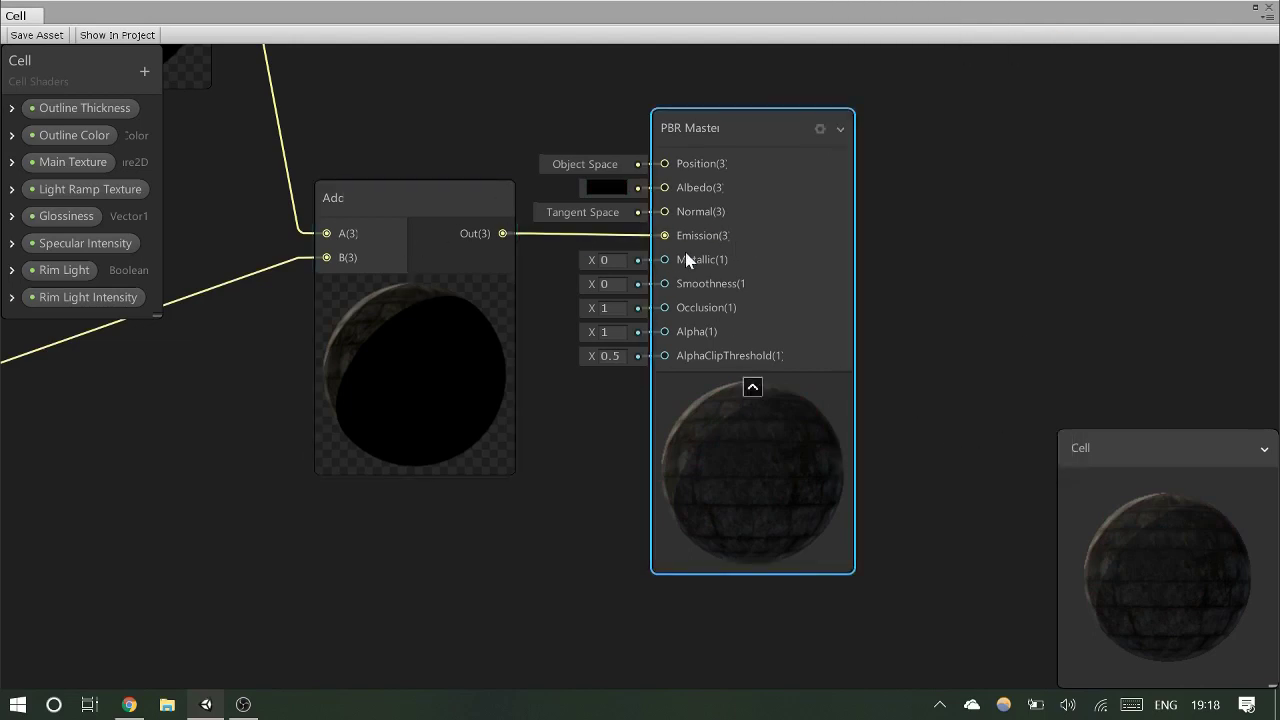
Step: Trace the graph back from the PBR Master node through the Add and Multiply nodes to the Main Light node
scroll(634, 166, "down", 2)
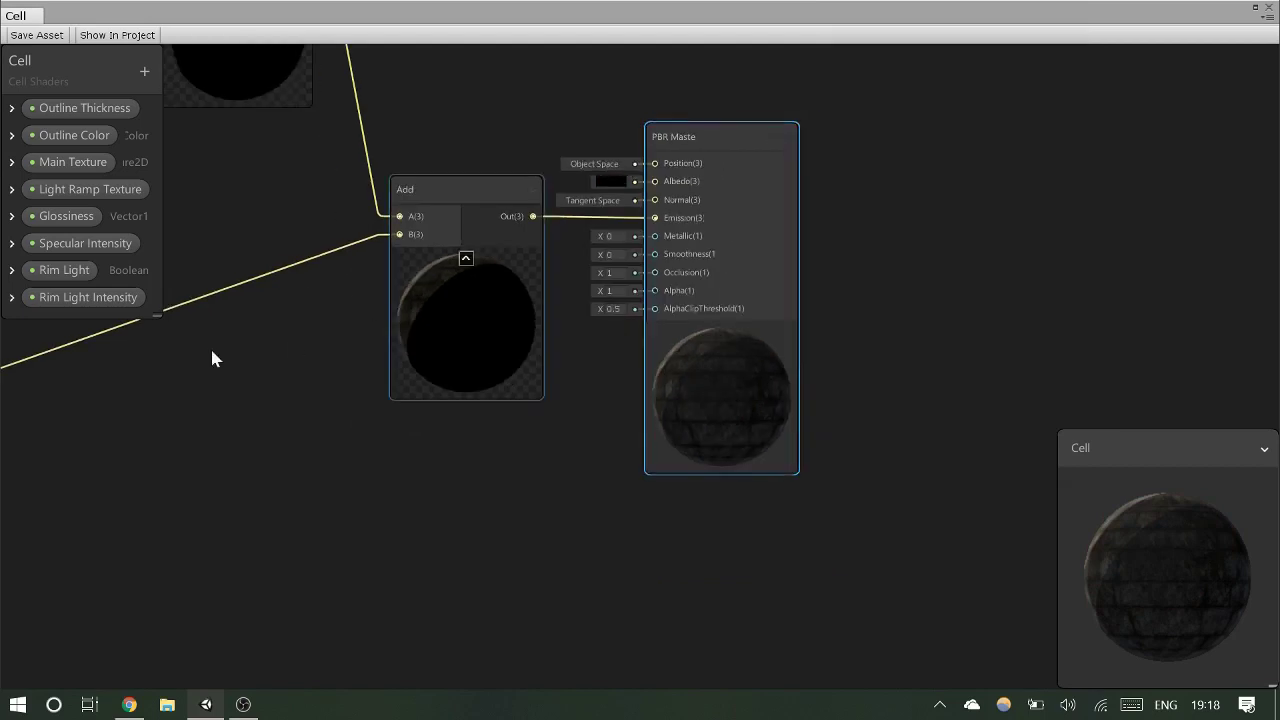
middle_click_drag(381, 363, 766, 415)
scroll(671, 429, "down", 2)
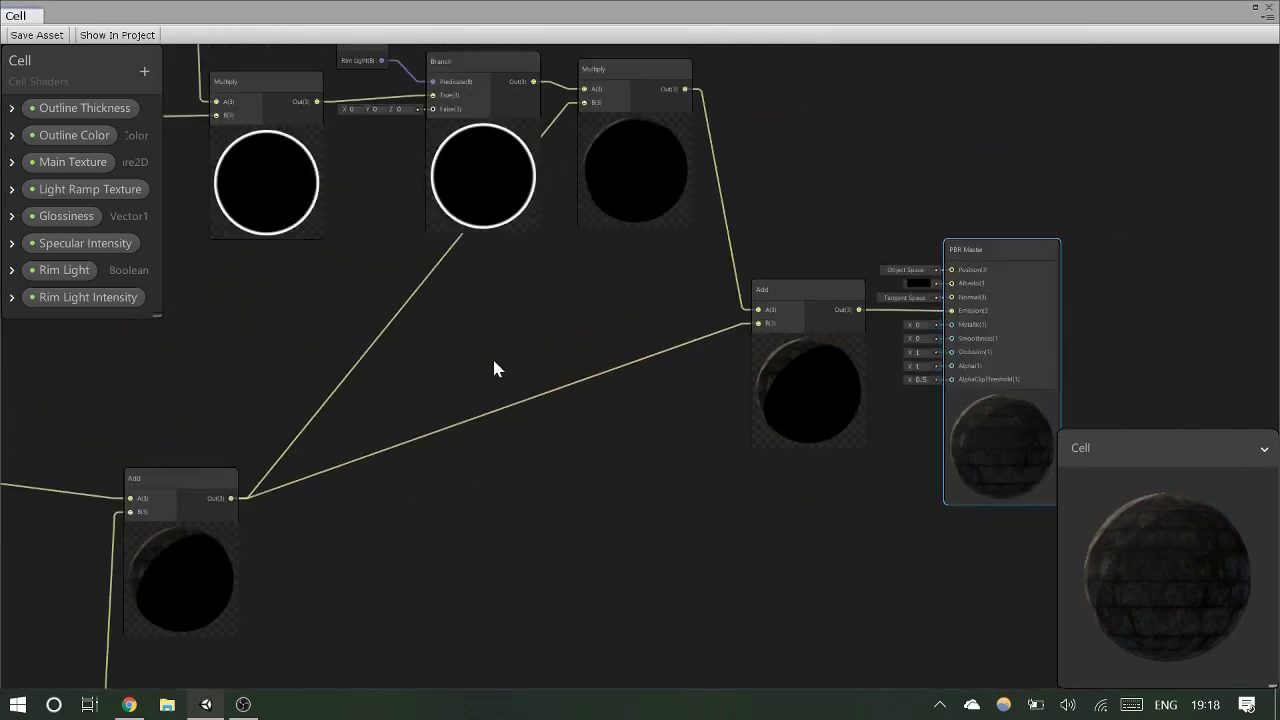
middle_click_drag(522, 347, 1118, 379)
middle_click_drag(356, 388, 1257, 391)
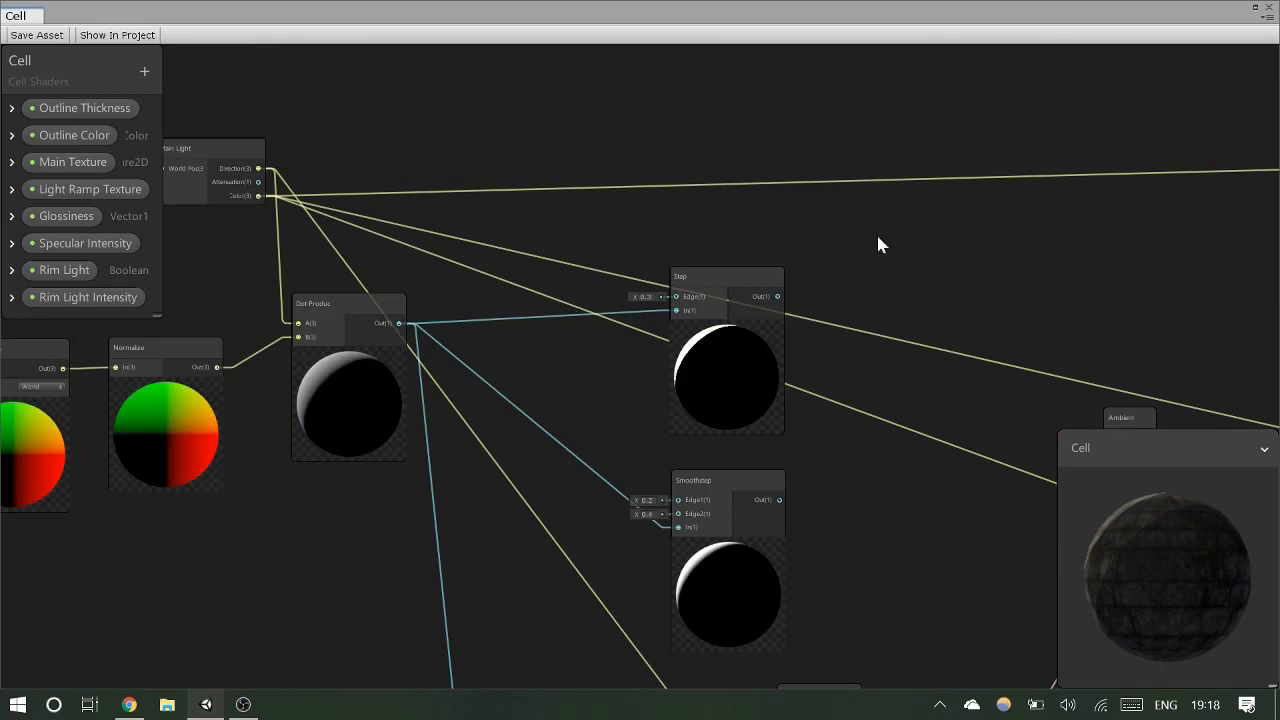
scroll(876, 232, "down", 3)
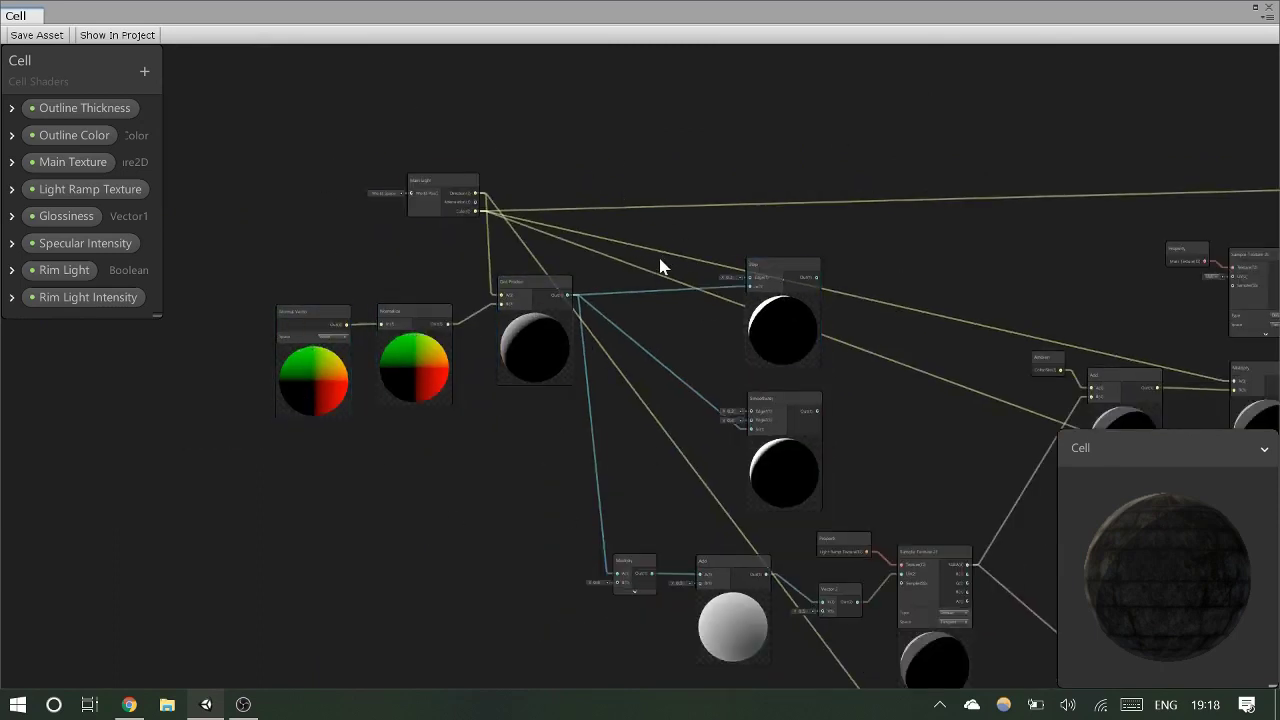
Step: Examine the nodes multiplying the Main Texture sample with the ambient and light colour, and rotate the Cell preview sphere
middle_click_drag(1057, 257, 537, 271)
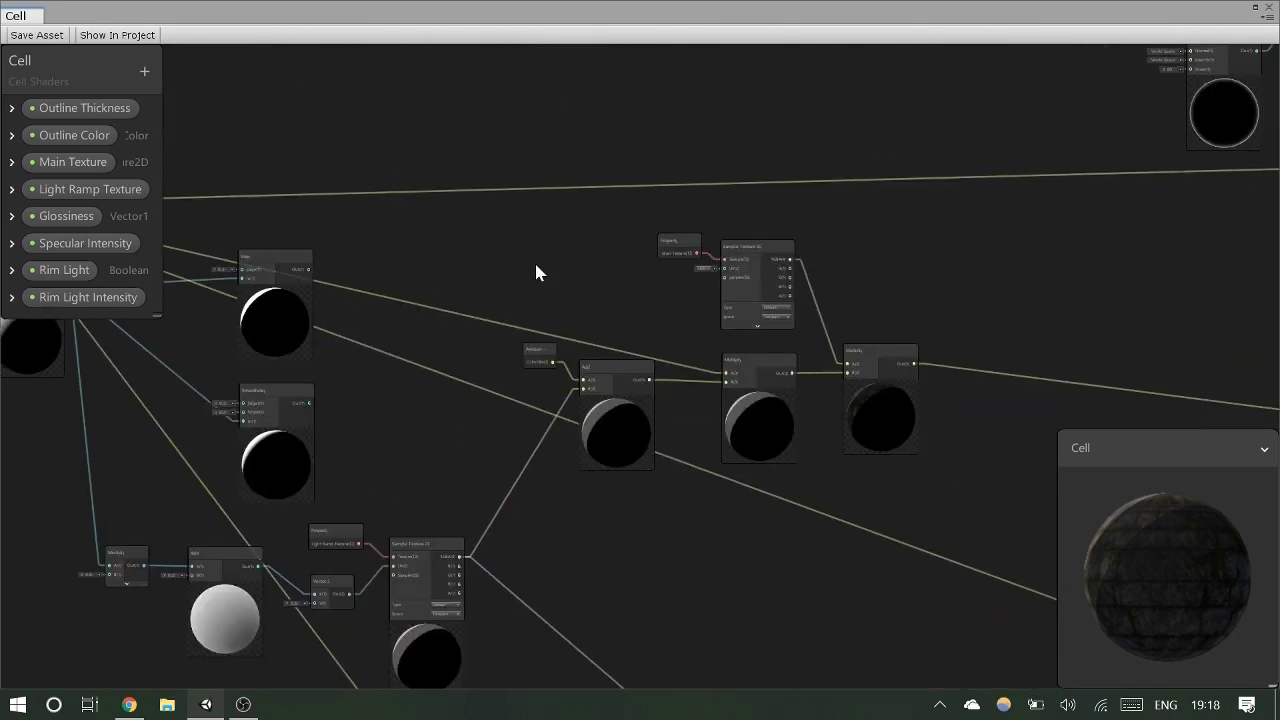
middle_click_drag(1126, 246, 884, 231)
scroll(567, 340, "up", 3)
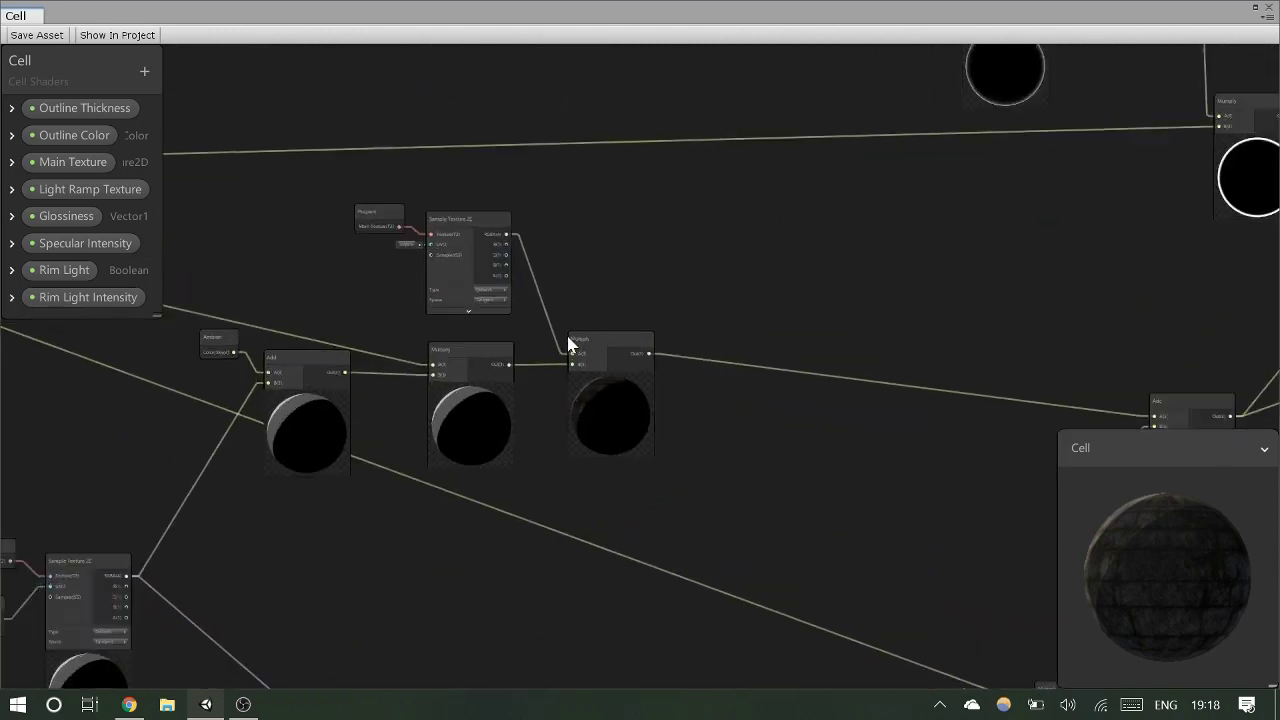
scroll(610, 266, "up", 1)
middle_click_drag(610, 232, 750, 221)
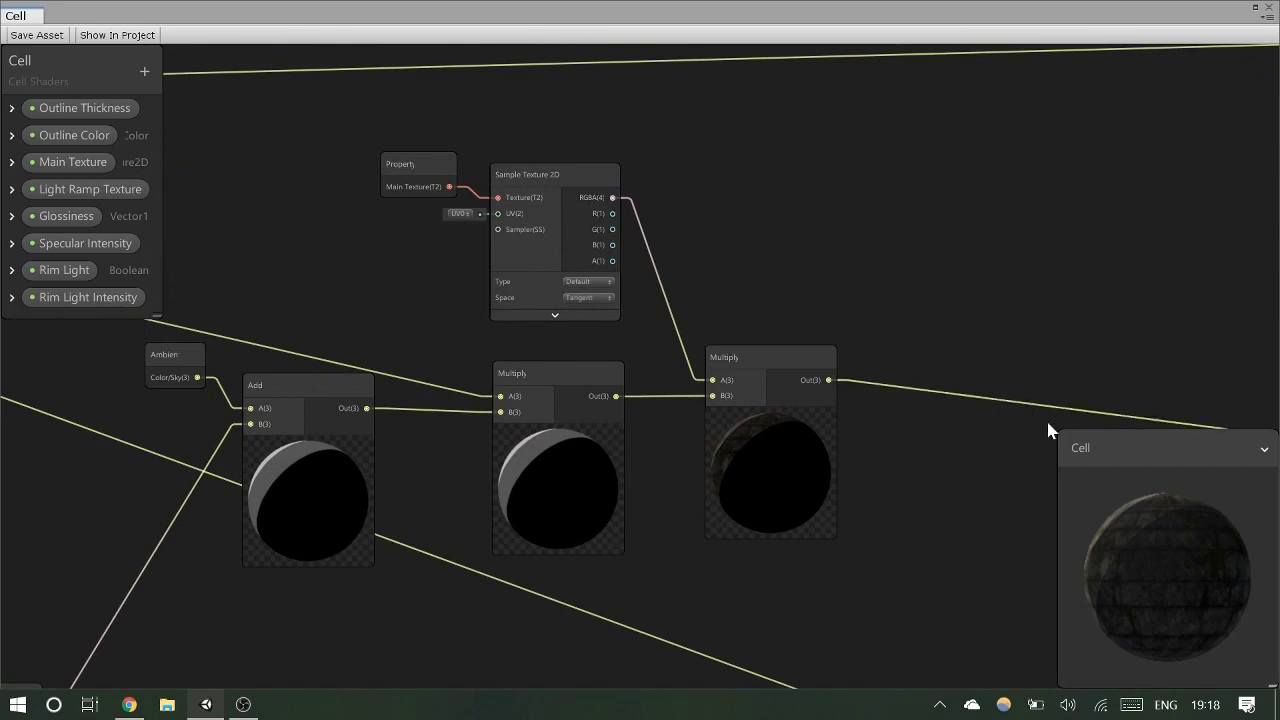
left_click_drag(1210, 594, 1128, 490)
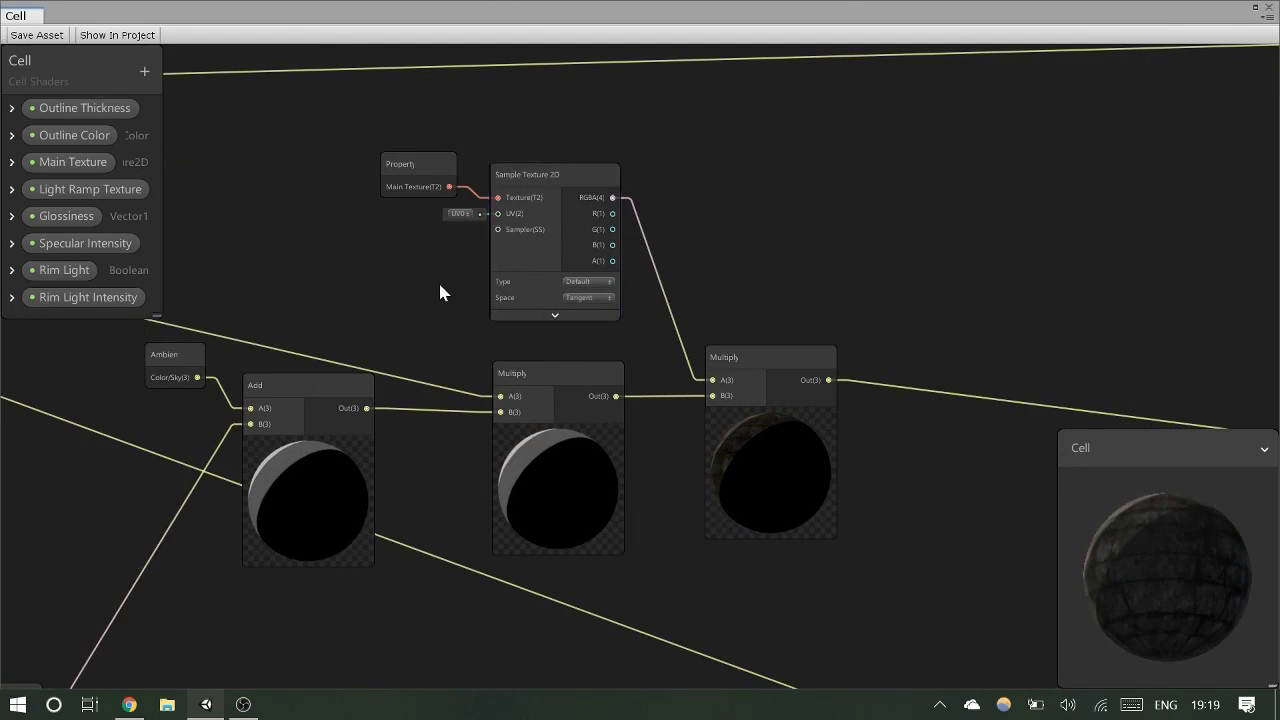
Step: Restore the Cell graph window to its smaller size and create a PBR Graph named CellDemo in the Shaders/Cell folder
left_click(1255, 7)
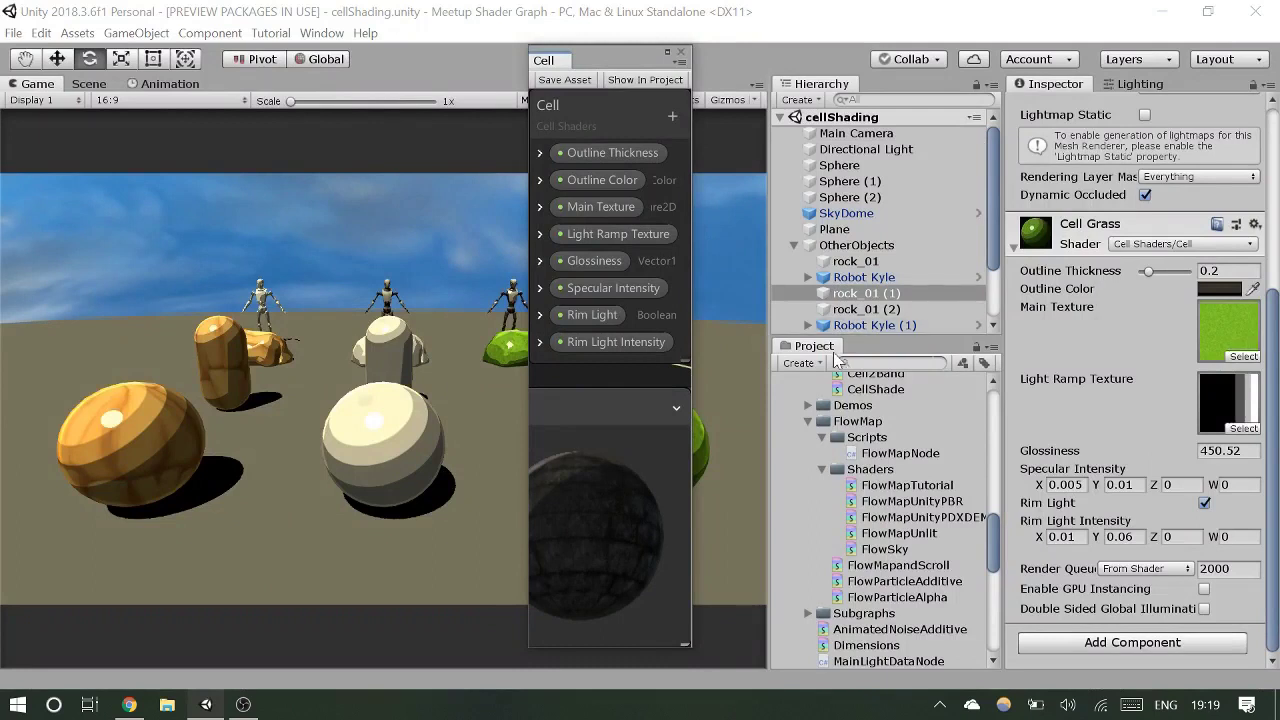
scroll(967, 574, "down", 5)
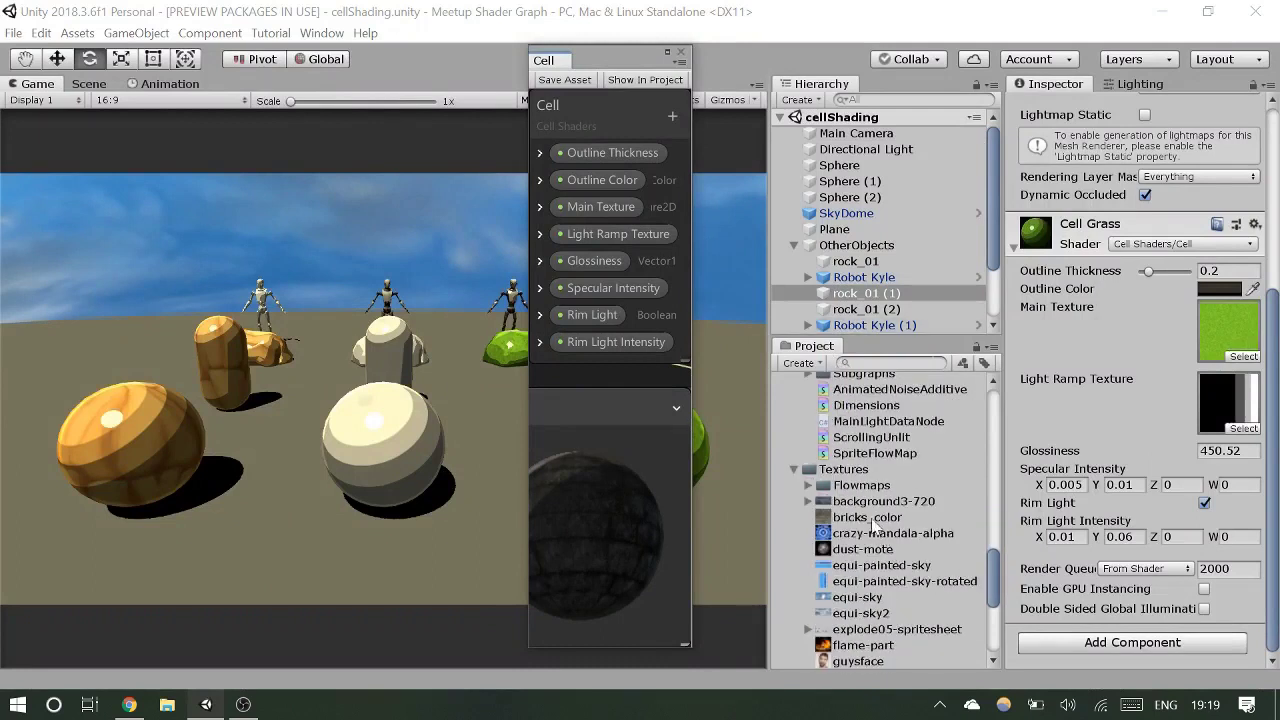
scroll(872, 526, "down", 5)
scroll(845, 540, "up", 8)
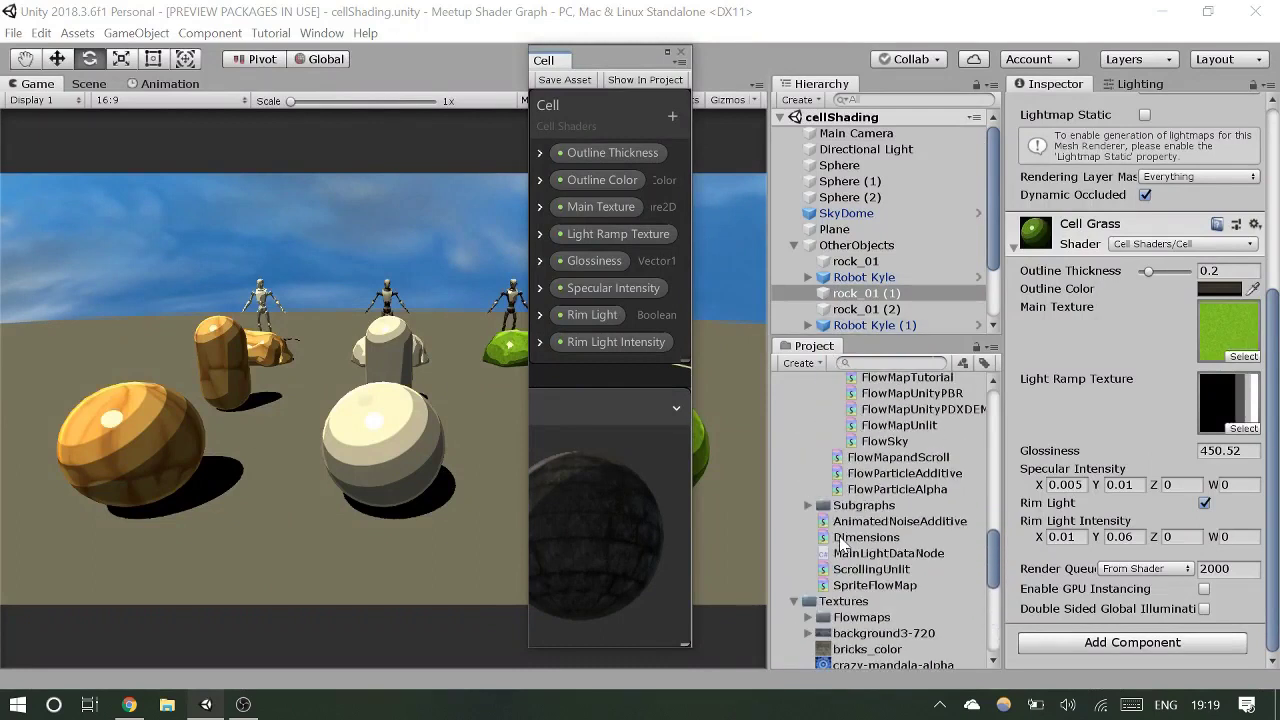
scroll(845, 540, "up", 5)
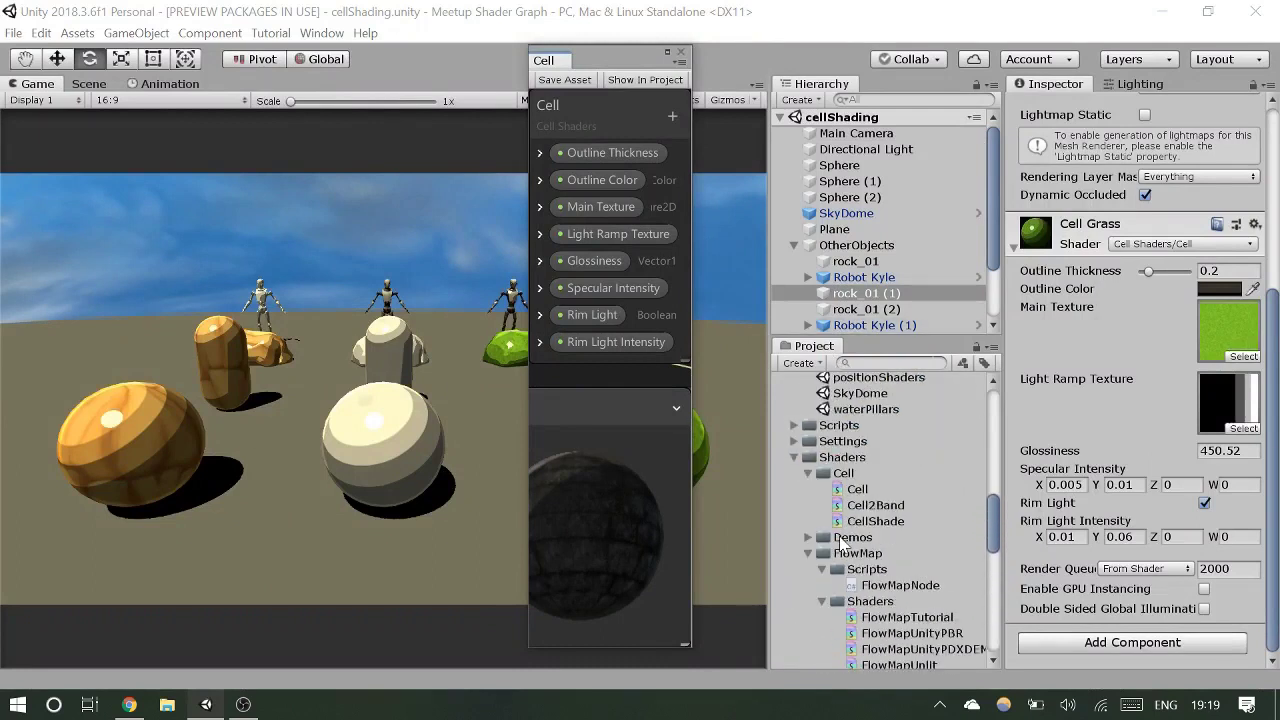
right_click(826, 482)
mouse_move(955, 55)
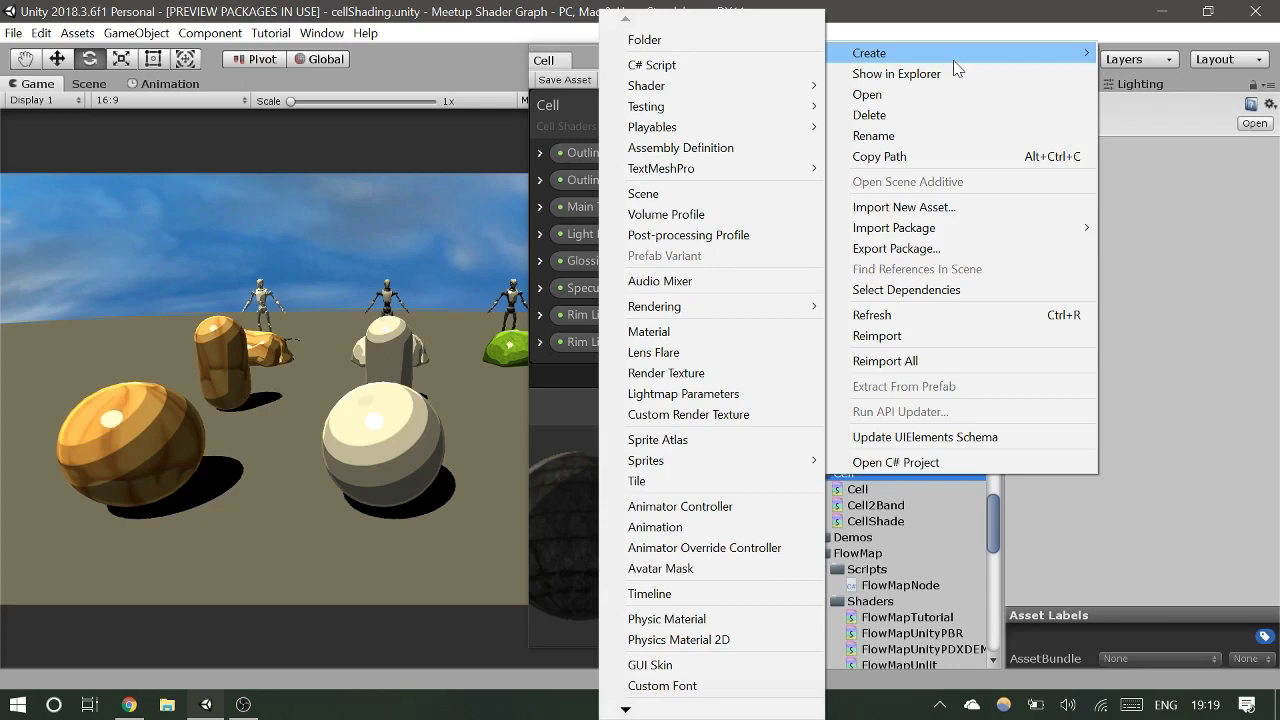
mouse_move(727, 92)
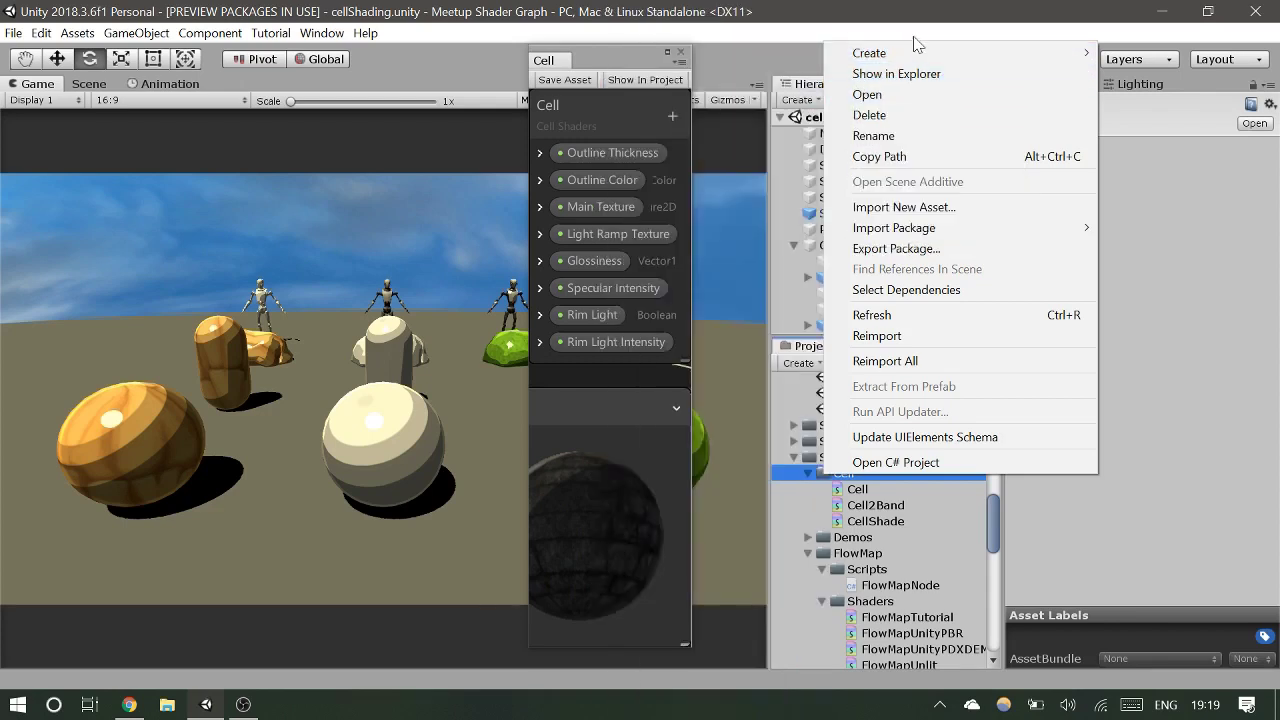
mouse_move(905, 52)
mouse_move(727, 314)
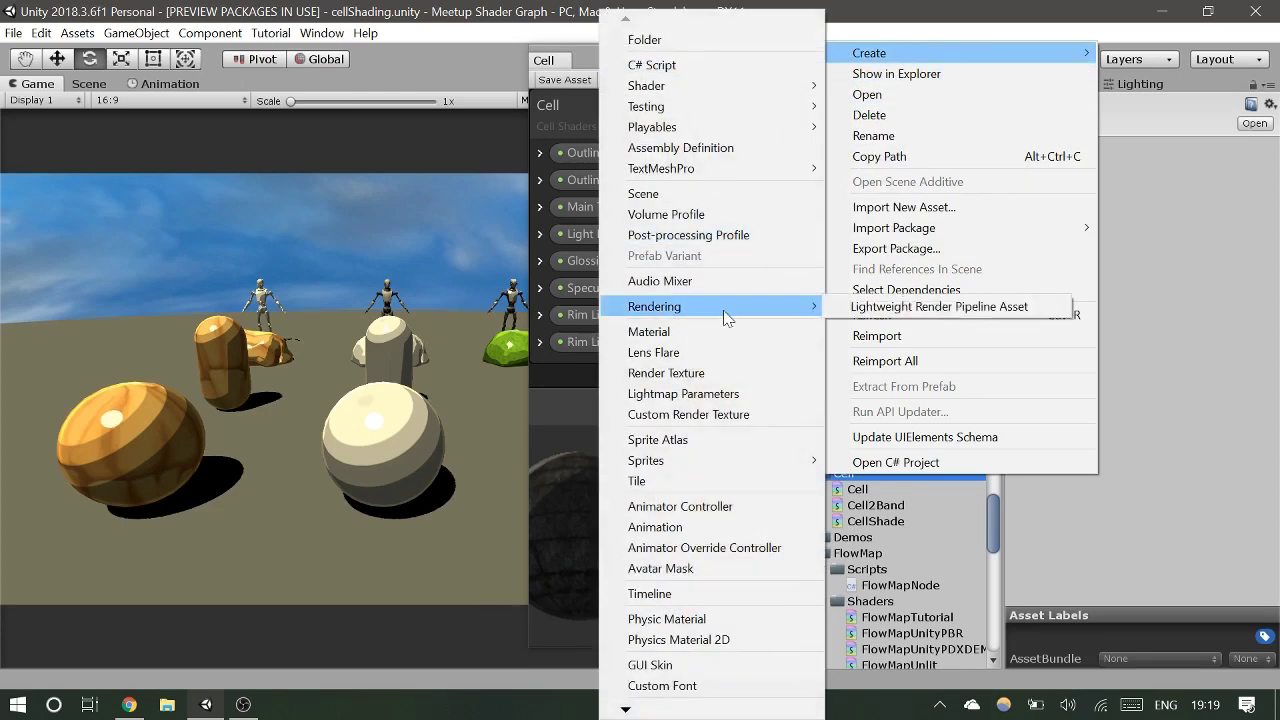
mouse_move(709, 462)
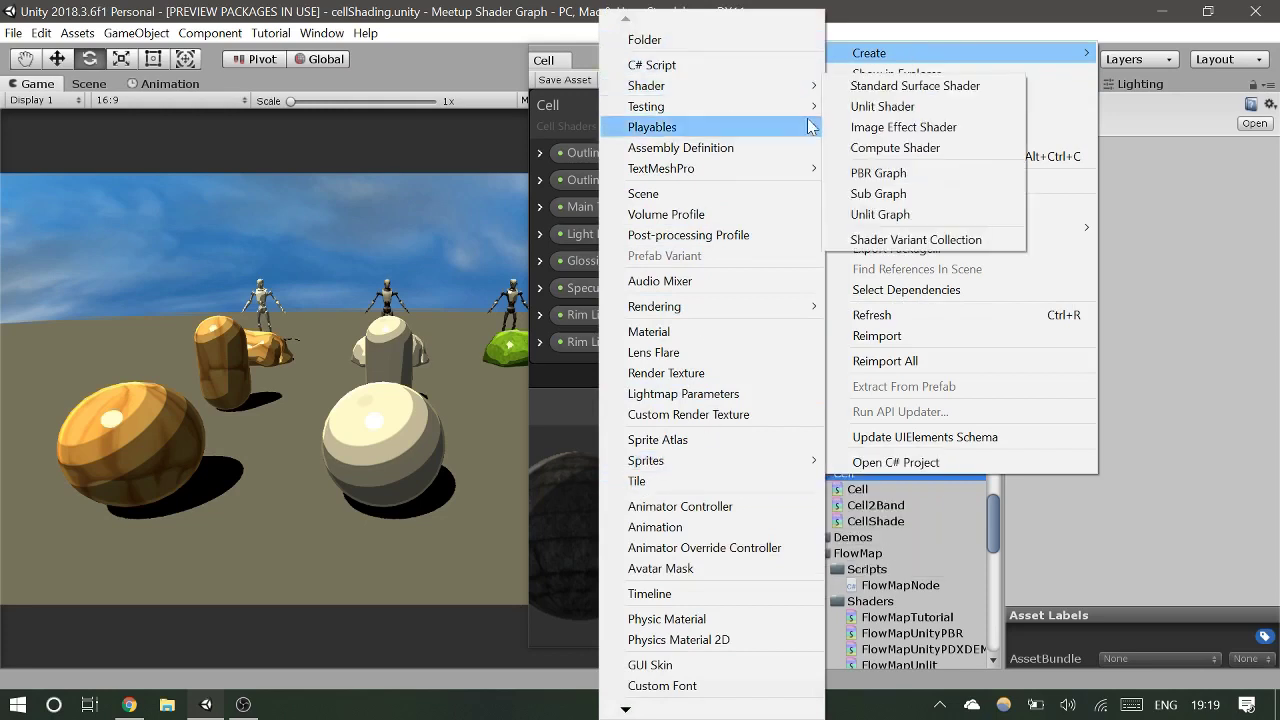
left_click(878, 173)
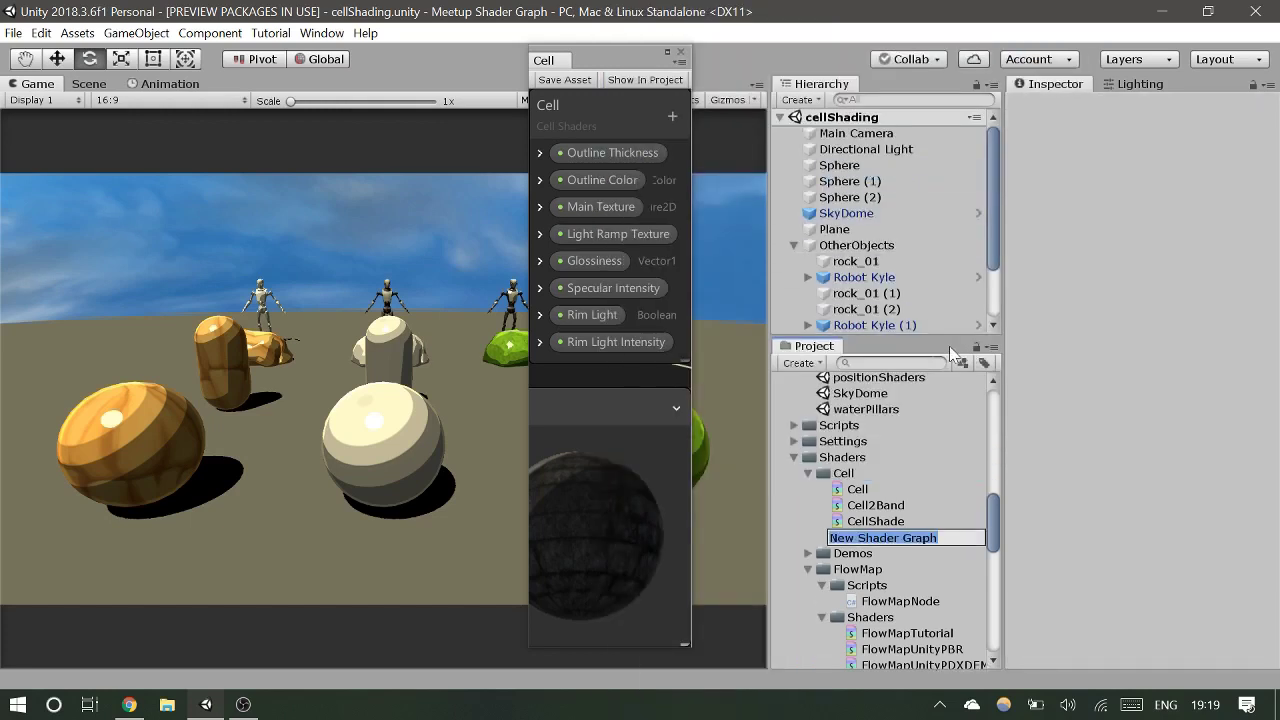
type("CellDemo")
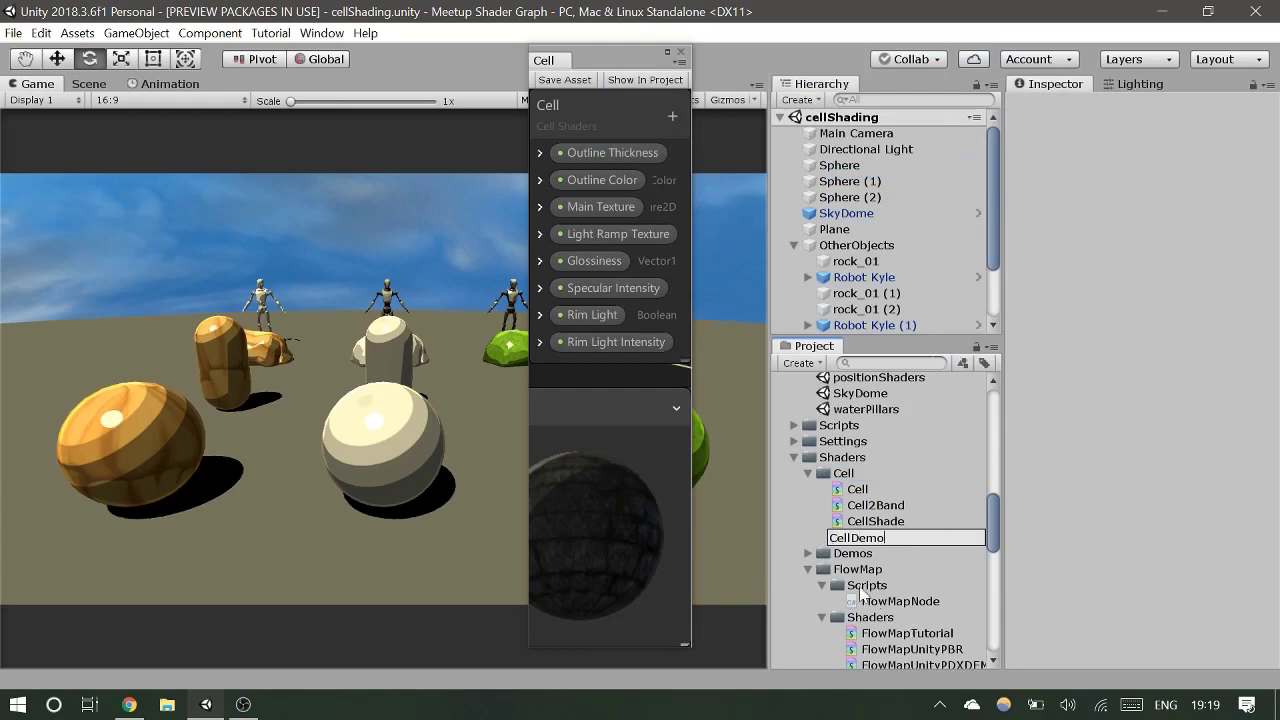
key("Return")
Step: Open the CellDemo graph in the Shader Editor, then widen its window and move it clear of the Project assets
left_click(868, 523)
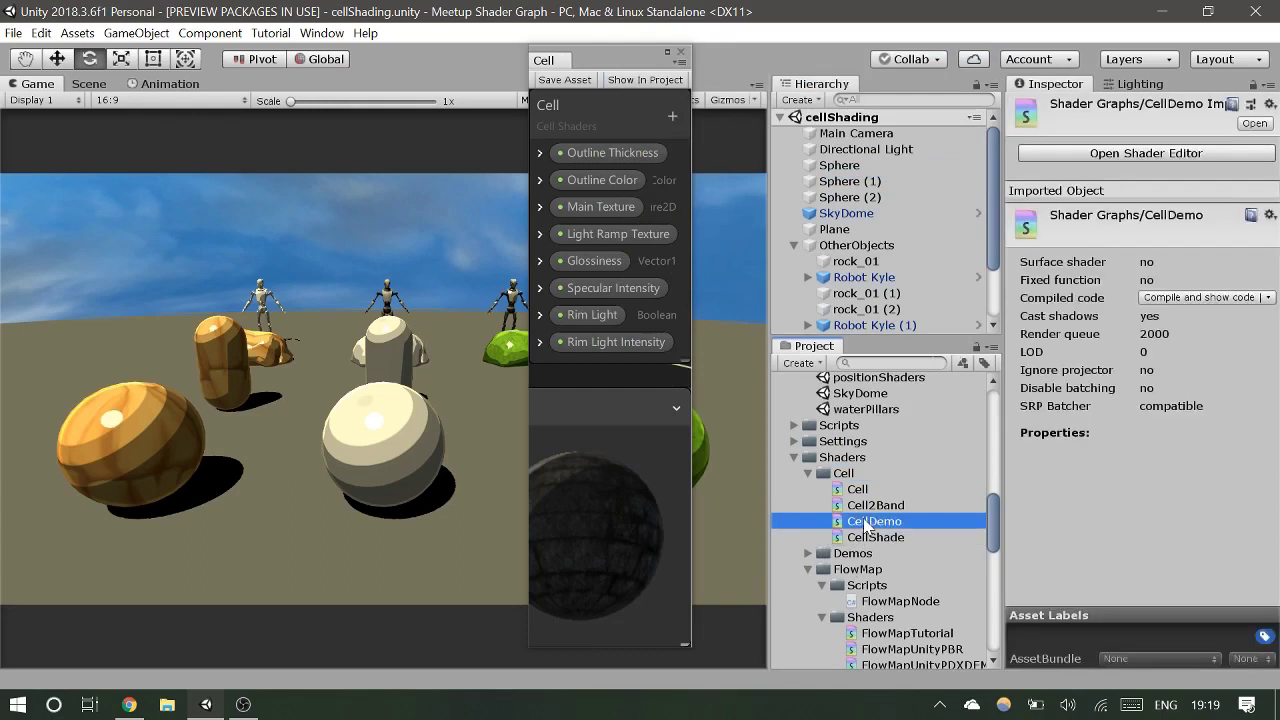
left_click(1131, 154)
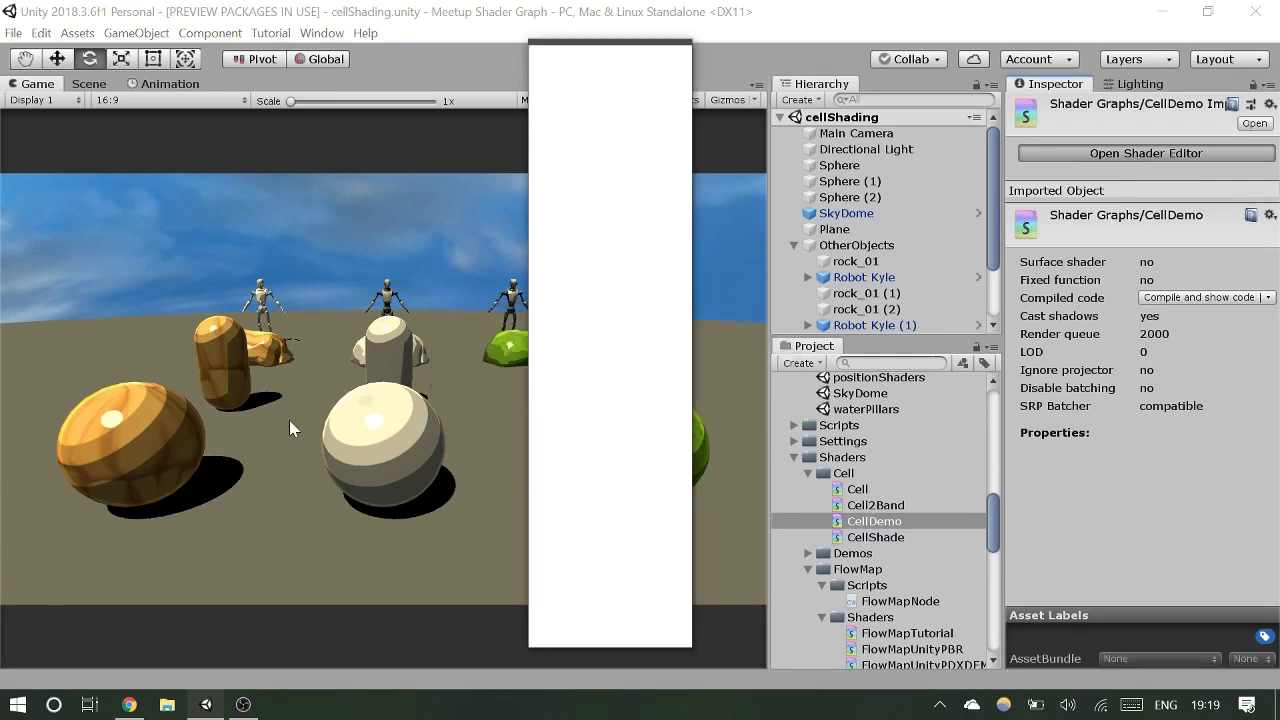
left_click_drag(694, 216, 1025, 216)
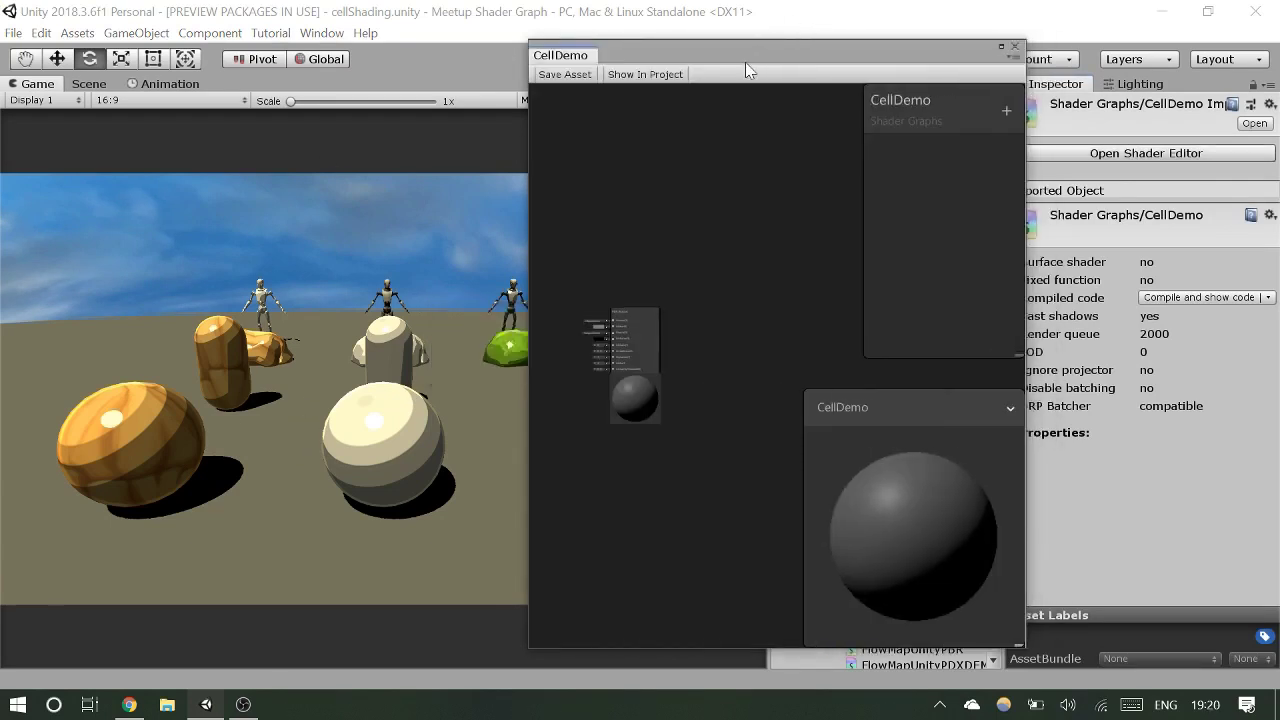
left_click_drag(743, 54, 495, 42)
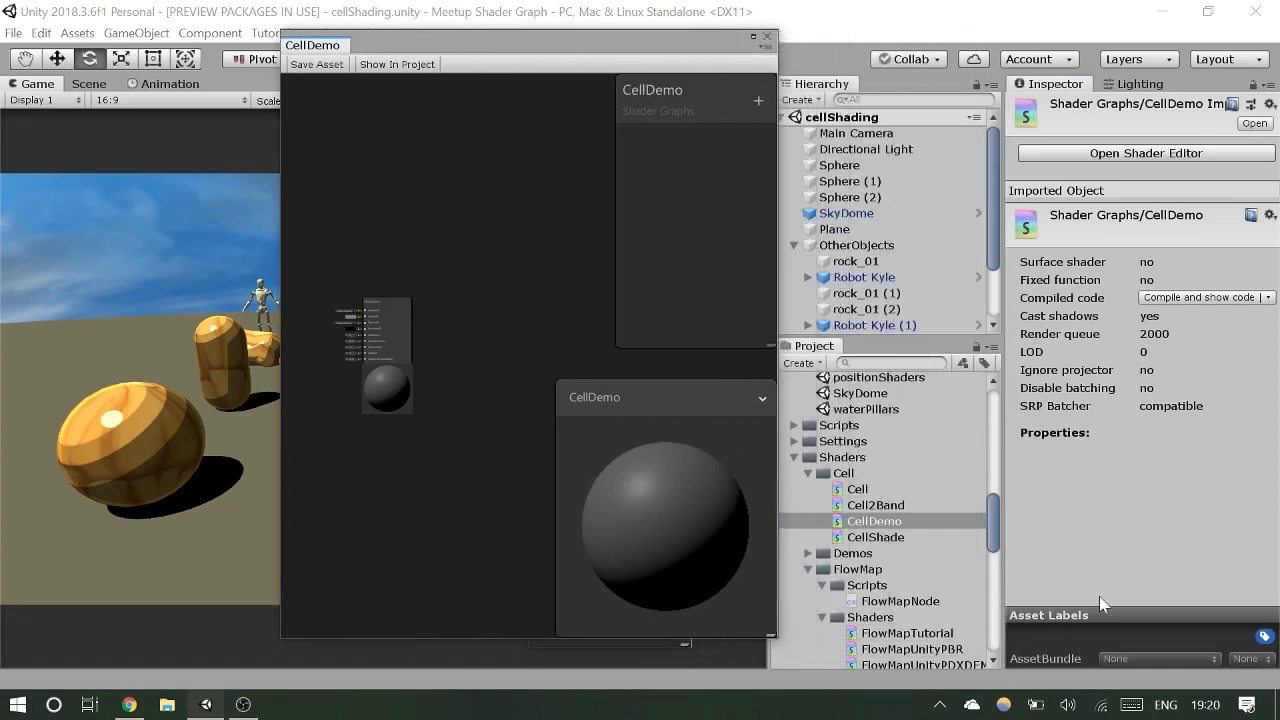
Step: Open the Cell shader graph and dock it in the same window as CellDemo, with CellDemo as the second tab
left_click(857, 489)
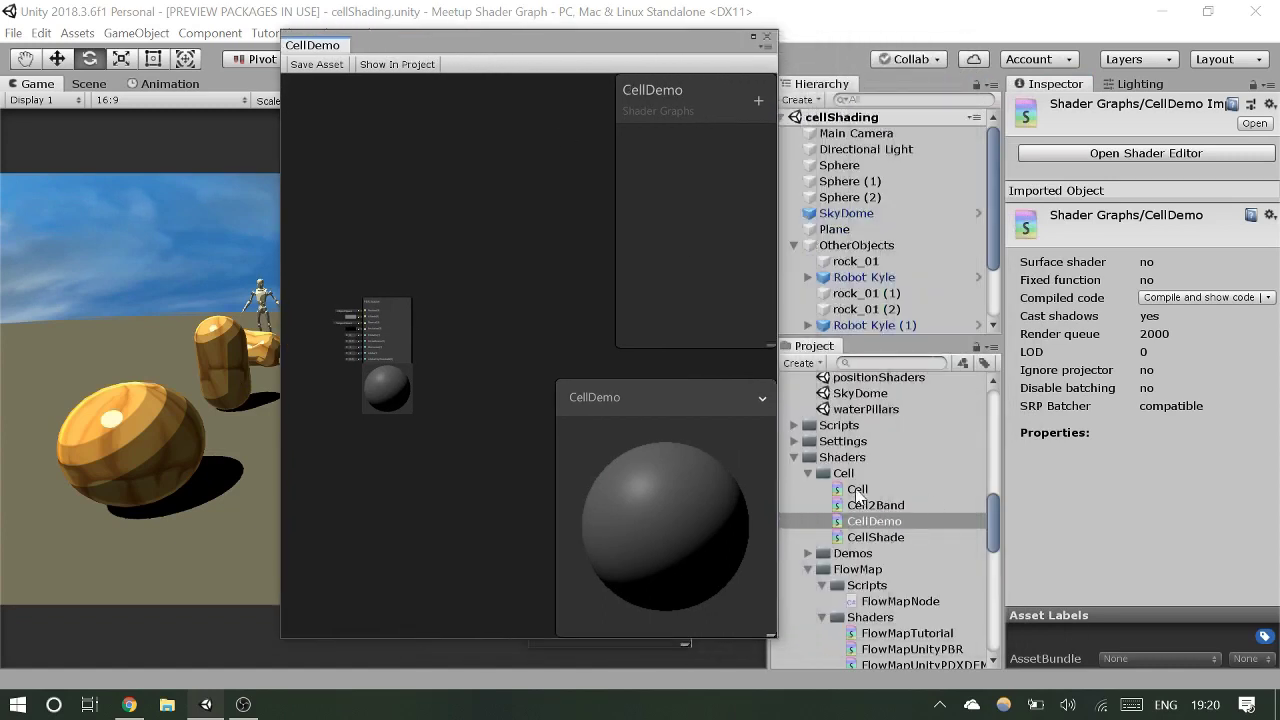
left_click(1199, 152)
left_click_drag(548, 50, 432, 90)
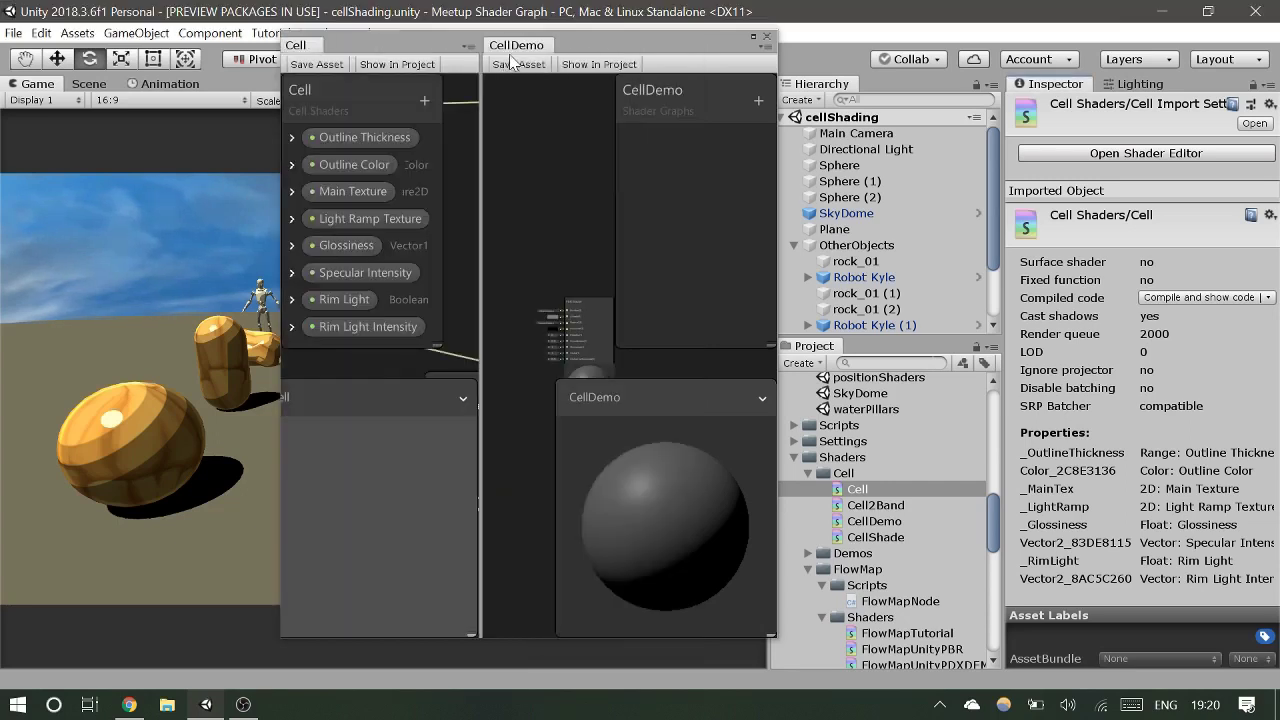
left_click_drag(307, 46, 520, 45)
left_click_drag(310, 45, 370, 52)
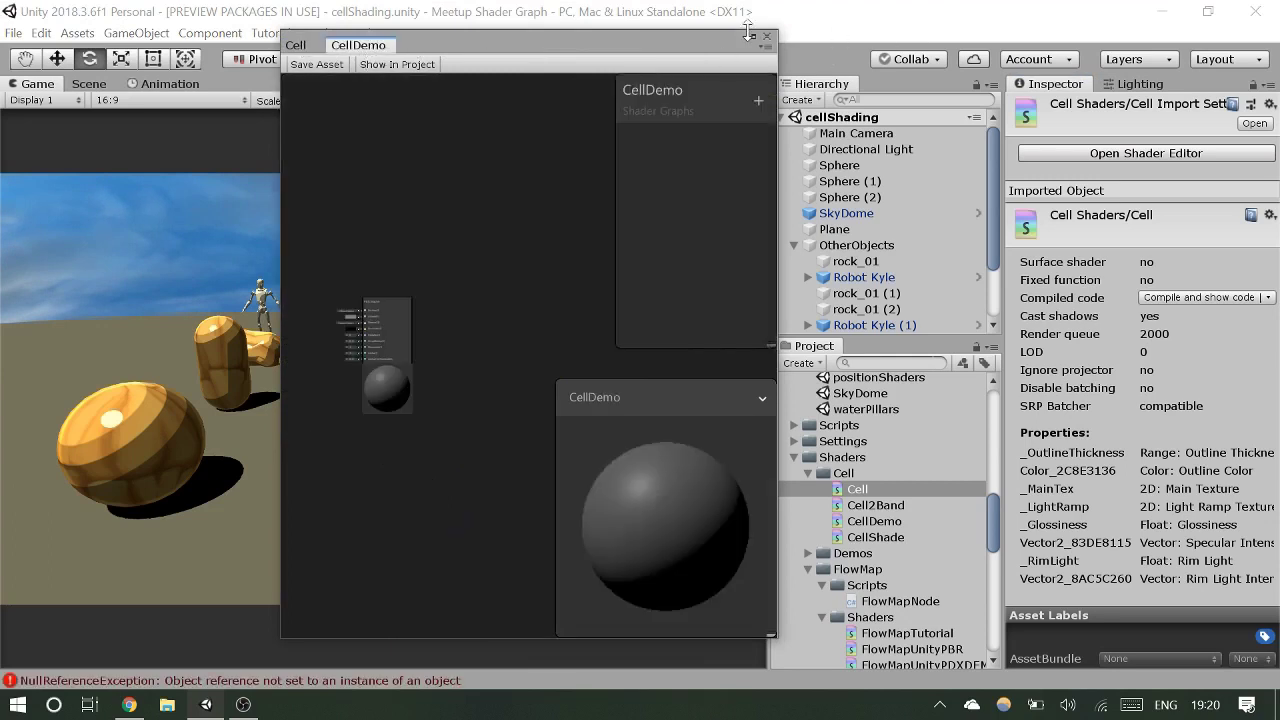
Step: Maximize the CellDemo graph and move its property blackboard to the opposite side, away from the PBR Master node
left_click(753, 36)
middle_click_drag(380, 278, 1110, 305)
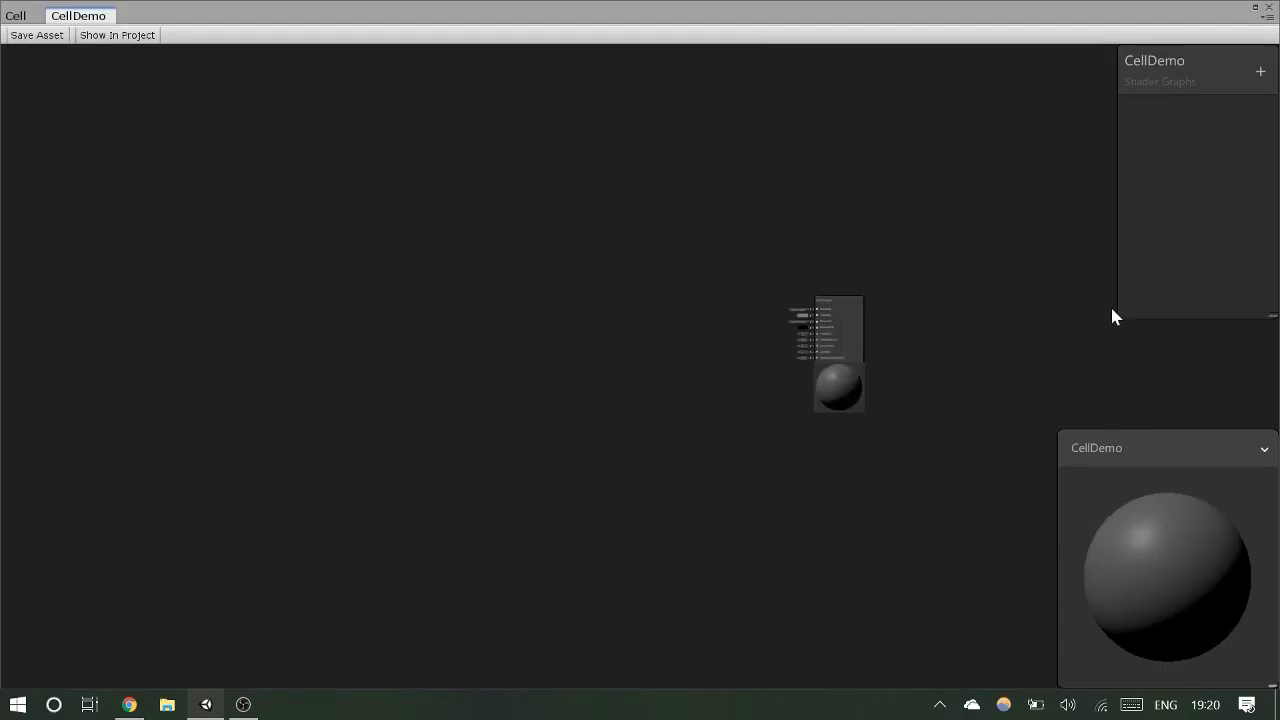
scroll(856, 326, "up", 9)
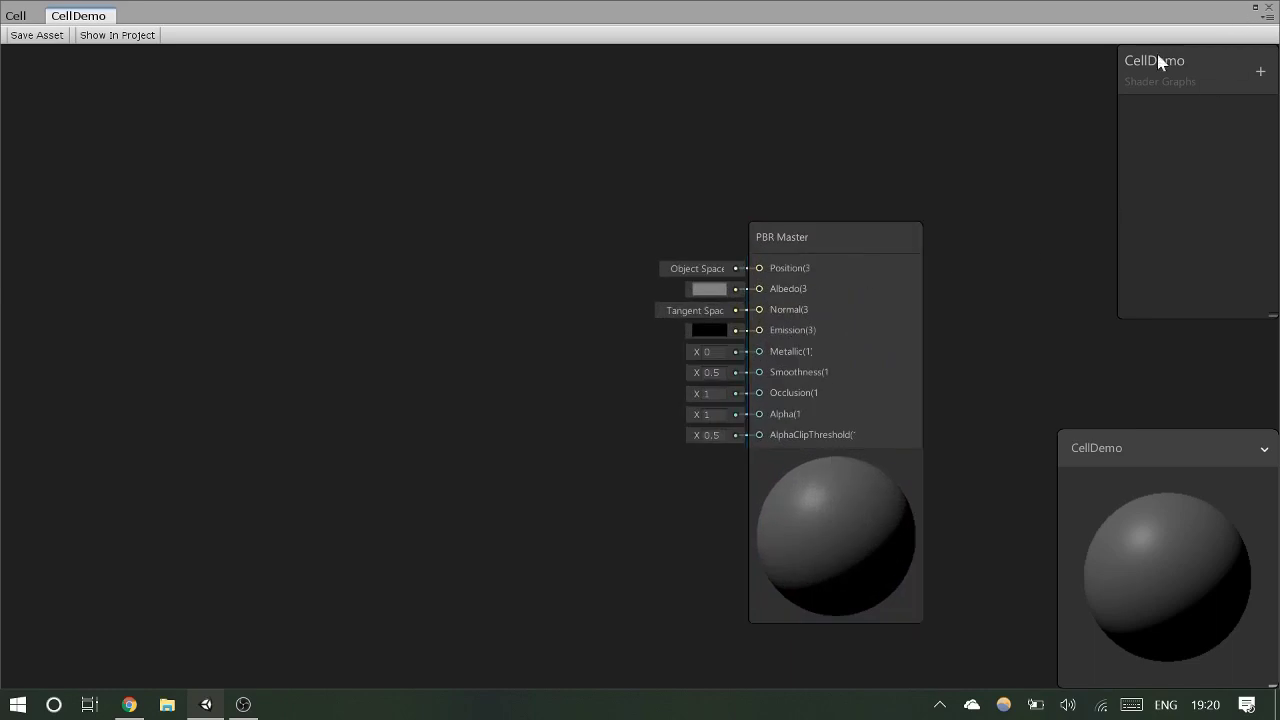
left_click_drag(1164, 52, 709, 113)
left_click_drag(0, 234, 23, 74)
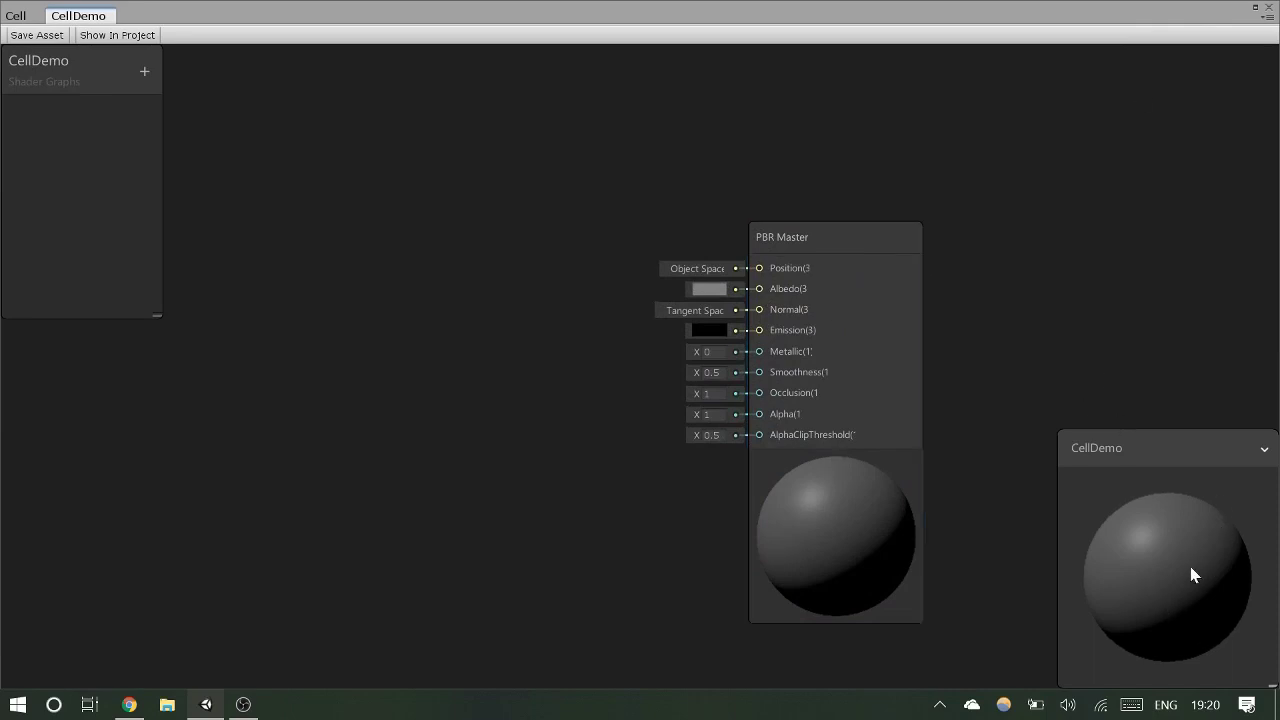
Step: Set the PBR Master node's Albedo colour to black
left_click(710, 289)
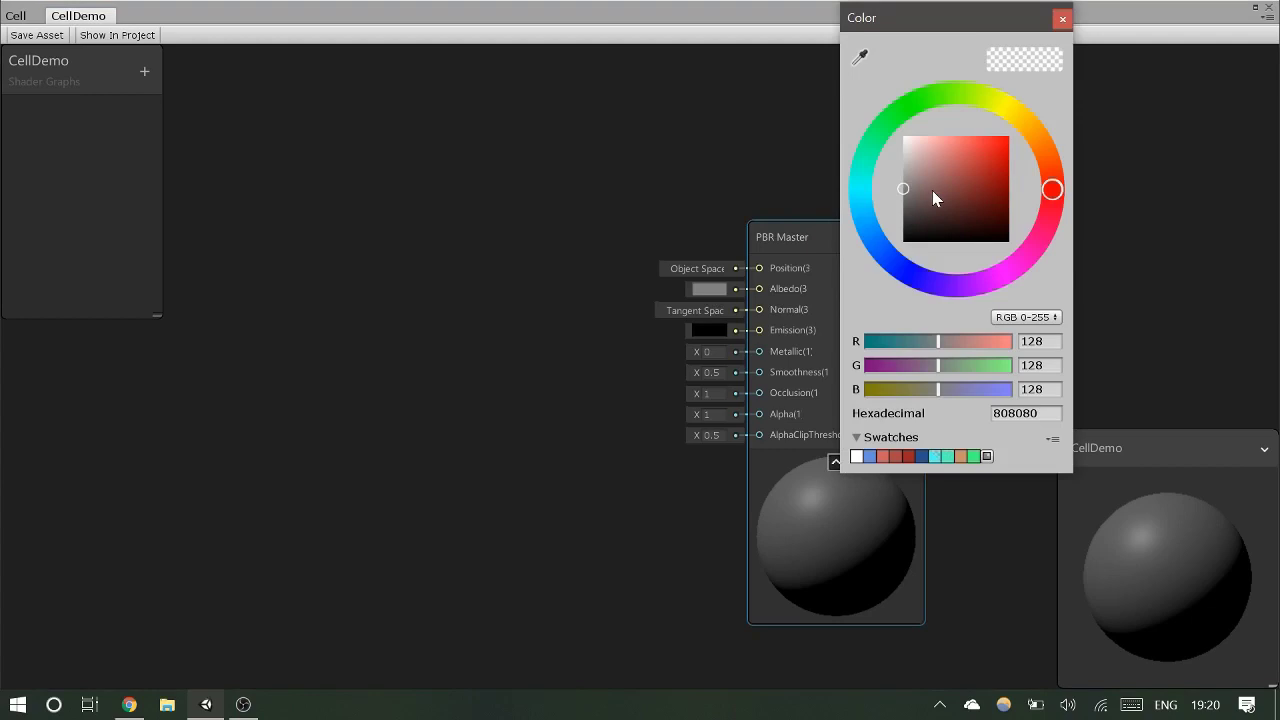
left_click_drag(932, 190, 726, 422)
left_click(1062, 18)
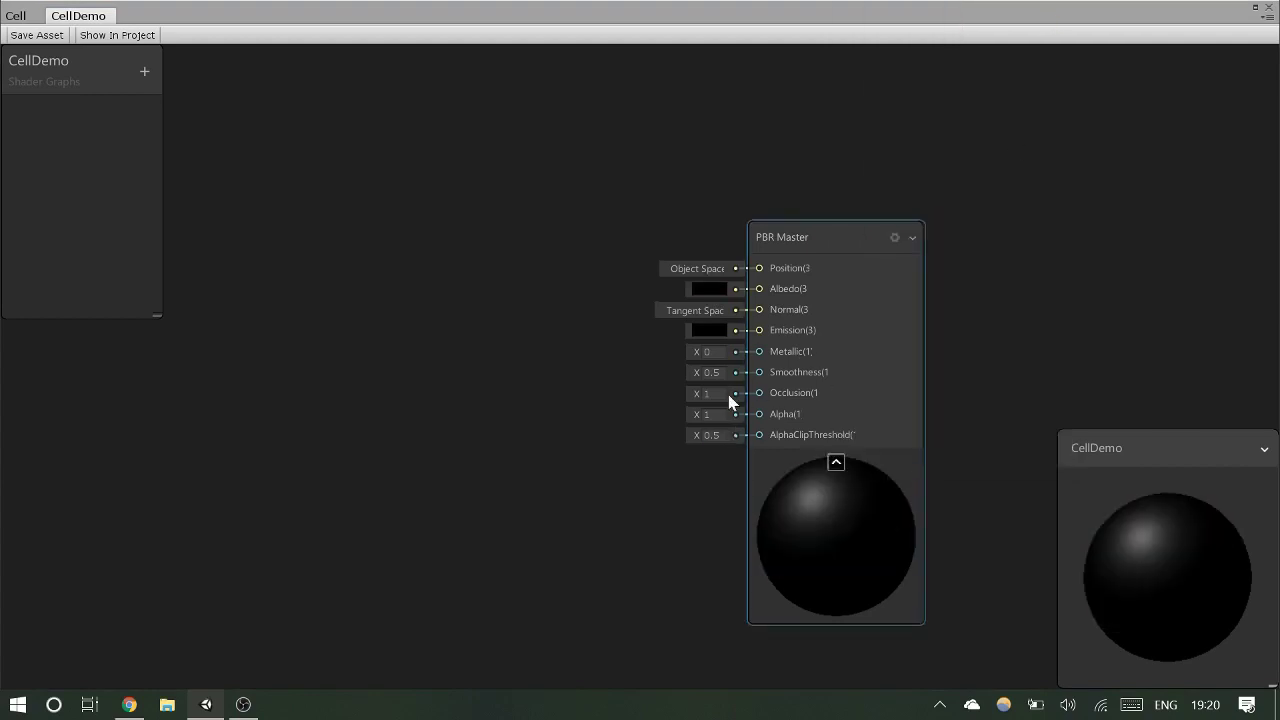
left_click_drag(458, 372, 509, 414)
right_click(510, 242)
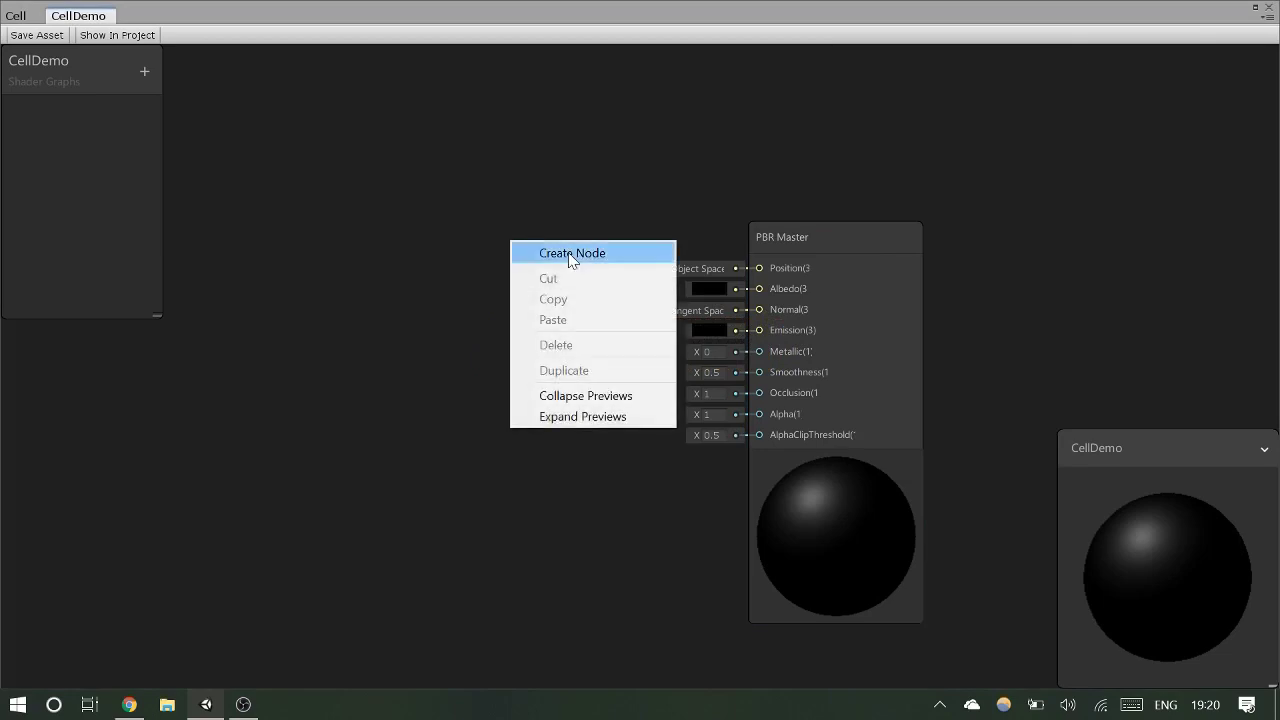
left_click(558, 250)
left_click(696, 177)
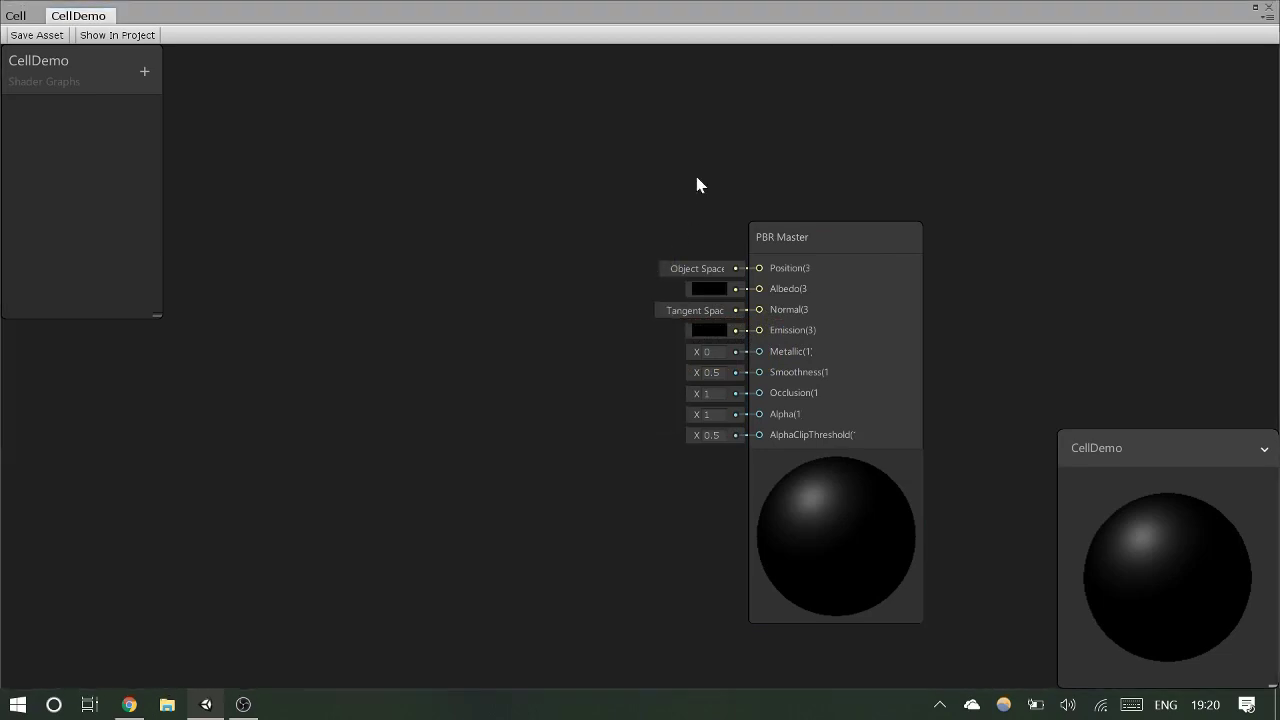
mouse_move(390, 280)
left_mouse_down()
mouse_move(737, 326)
mouse_move(758, 310)
mouse_move(386, 277)
left_mouse_up()
middle_click_drag(586, 334, 714, 277)
mouse_move(424, 220)
middle_mouse_down()
mouse_move(557, 265)
mouse_move(423, 214)
middle_mouse_up()
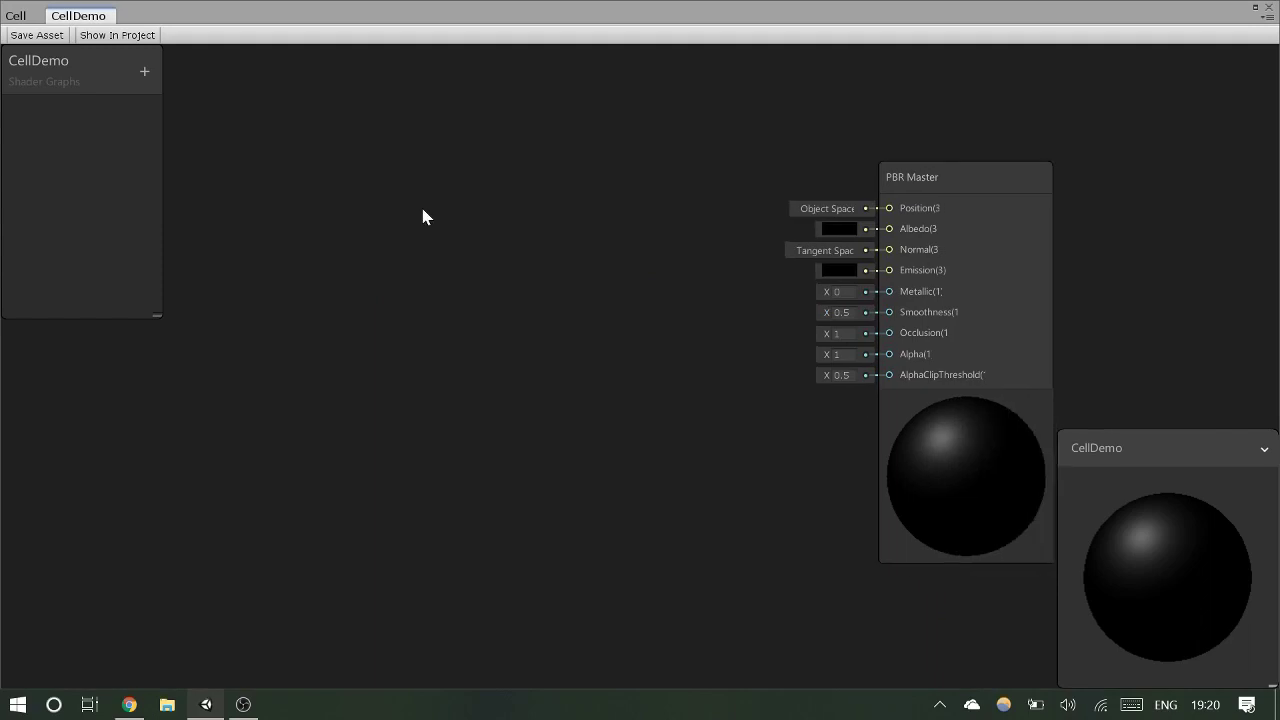
middle_click_drag(551, 158, 511, 165)
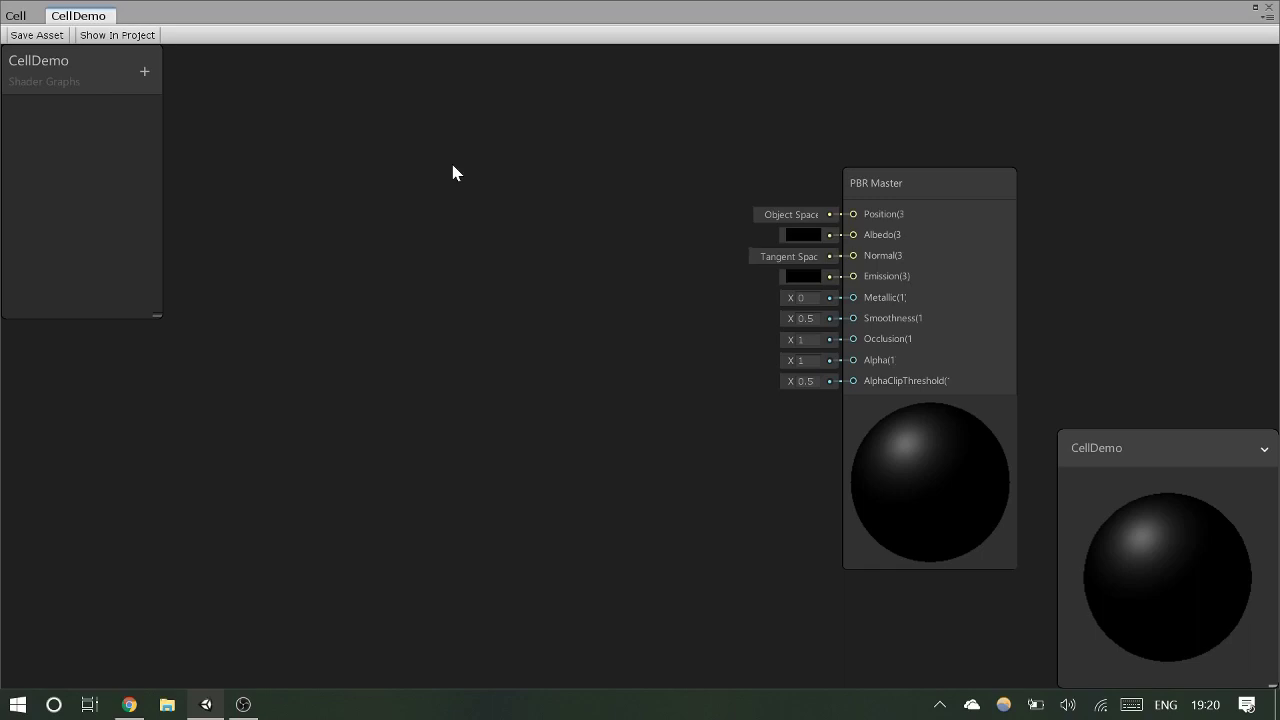
right_click(317, 117)
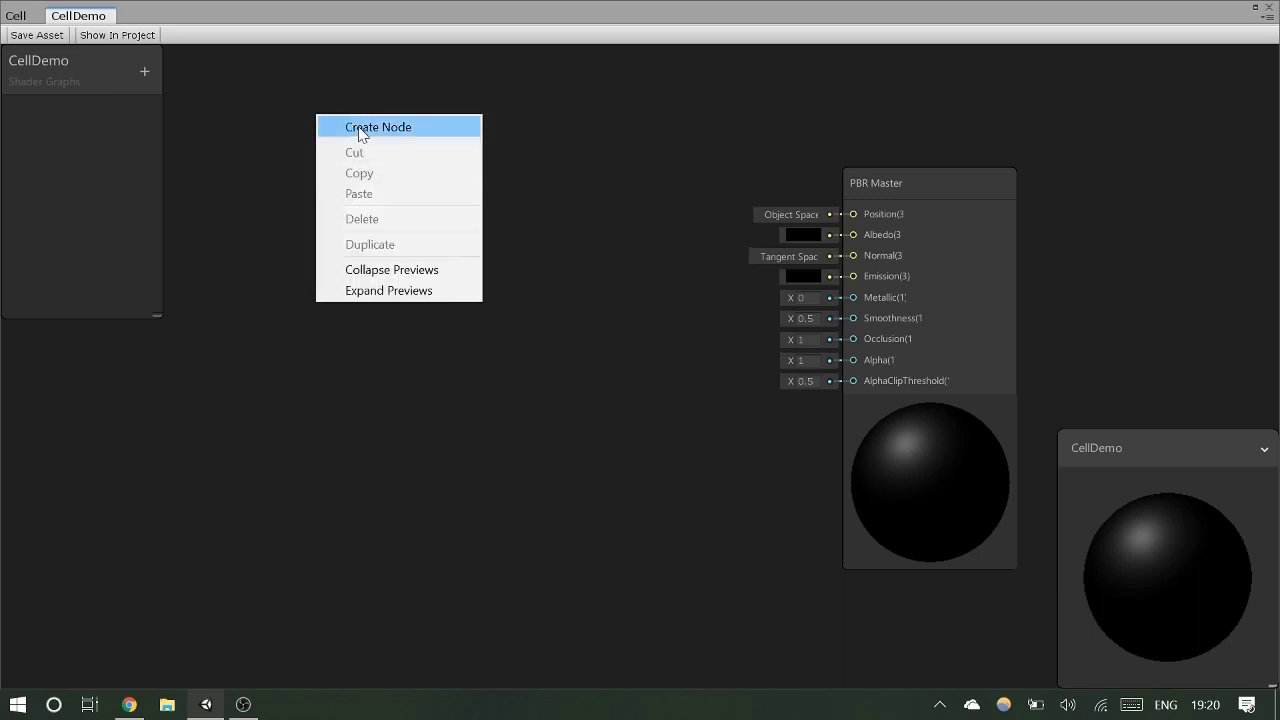
left_click(359, 128)
left_click(528, 342)
Step: Add a Sample Texture 2D node before the PBR Master and connect its RGBA output to the Emission input
key("space")
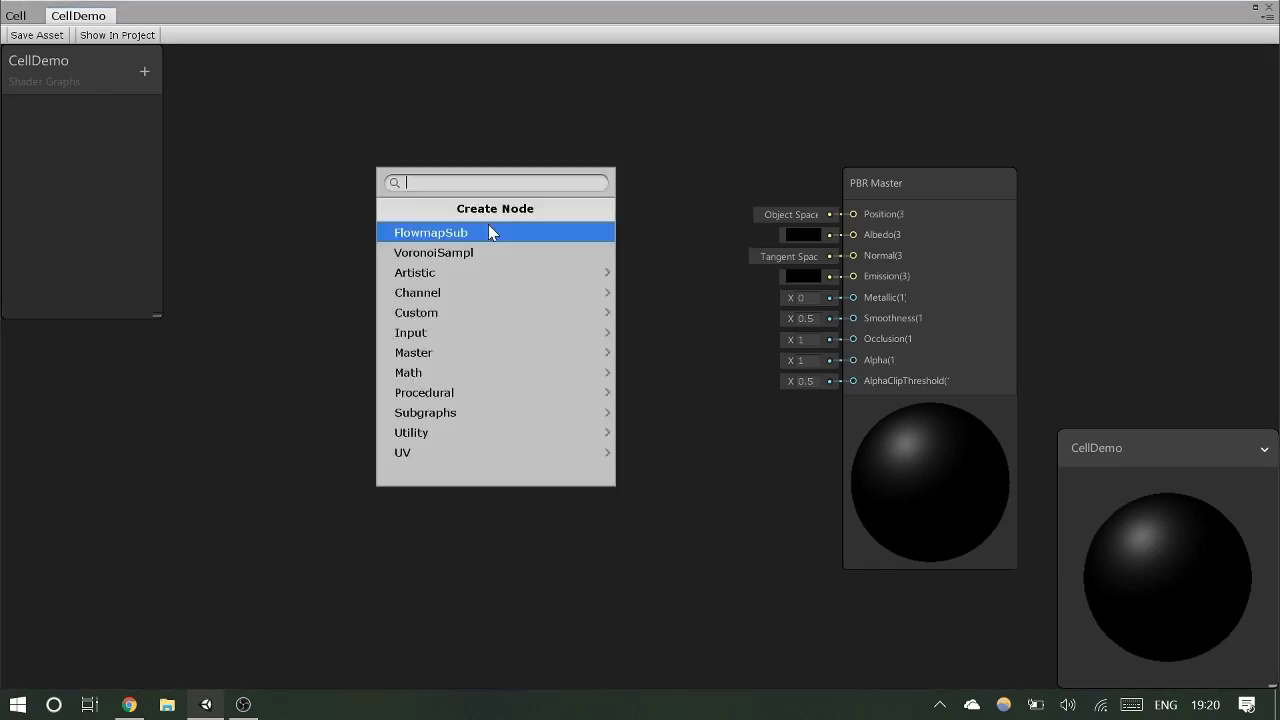
type("text")
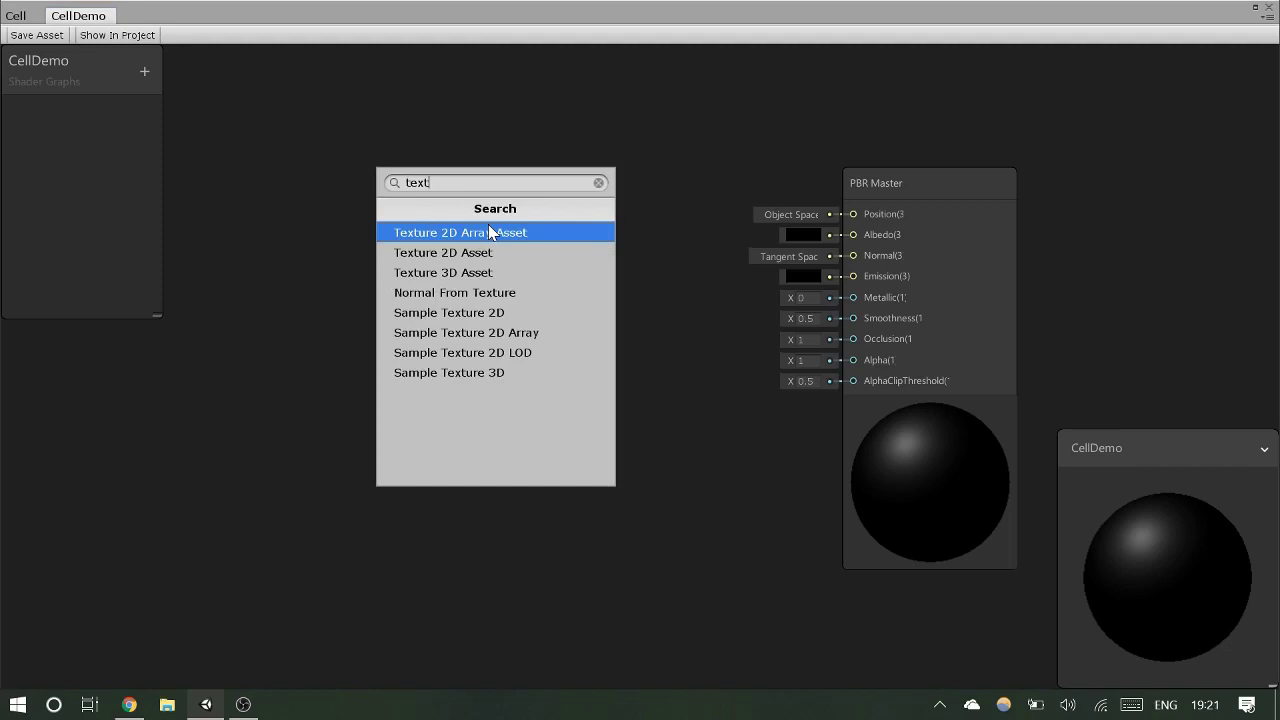
left_click(466, 310)
left_click_drag(584, 234, 490, 176)
left_click_drag(580, 203, 852, 277)
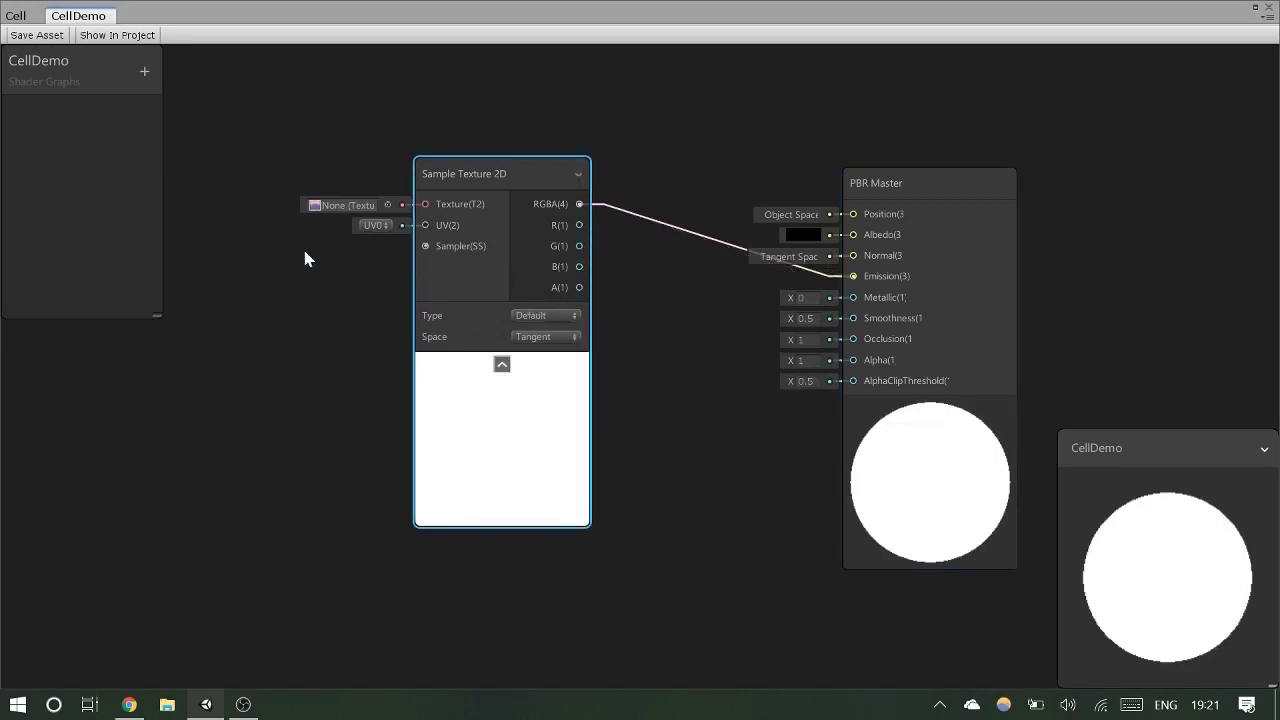
Step: Assign the BookCase_1_1 texture to the Sample Texture 2D node and line the node up with the Emission input
left_click(388, 204)
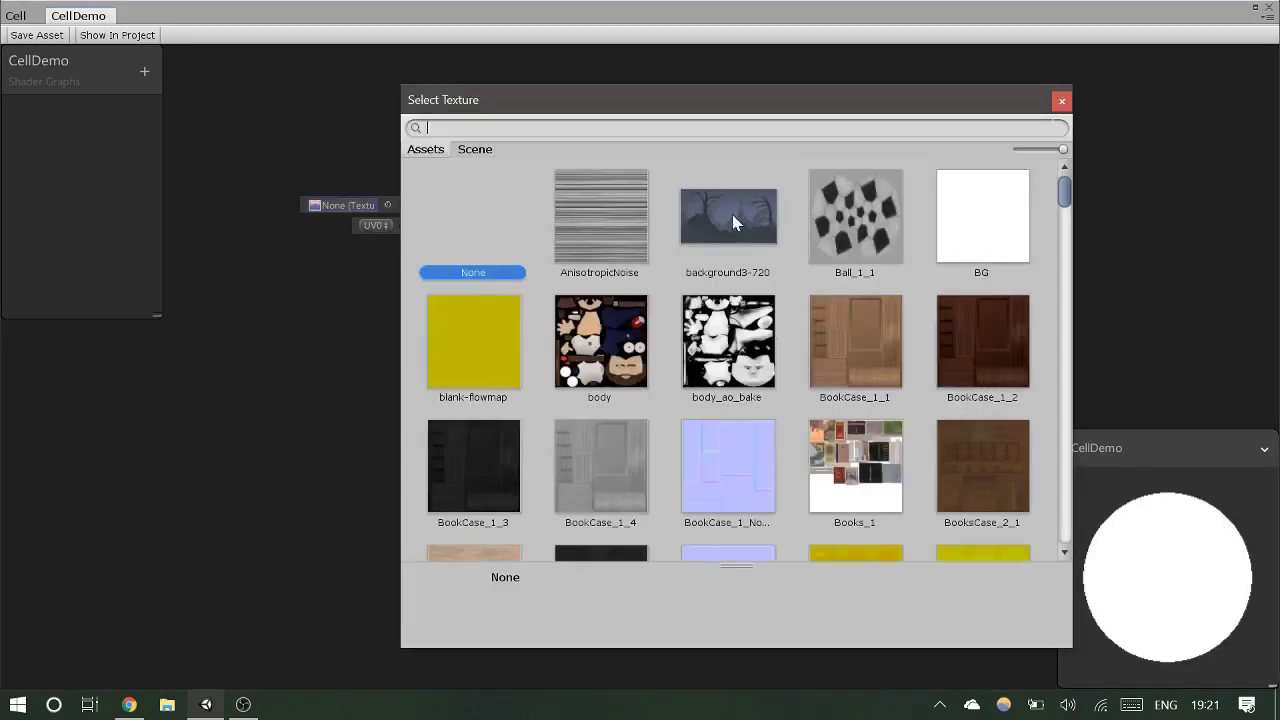
left_click(609, 362)
left_click(878, 330)
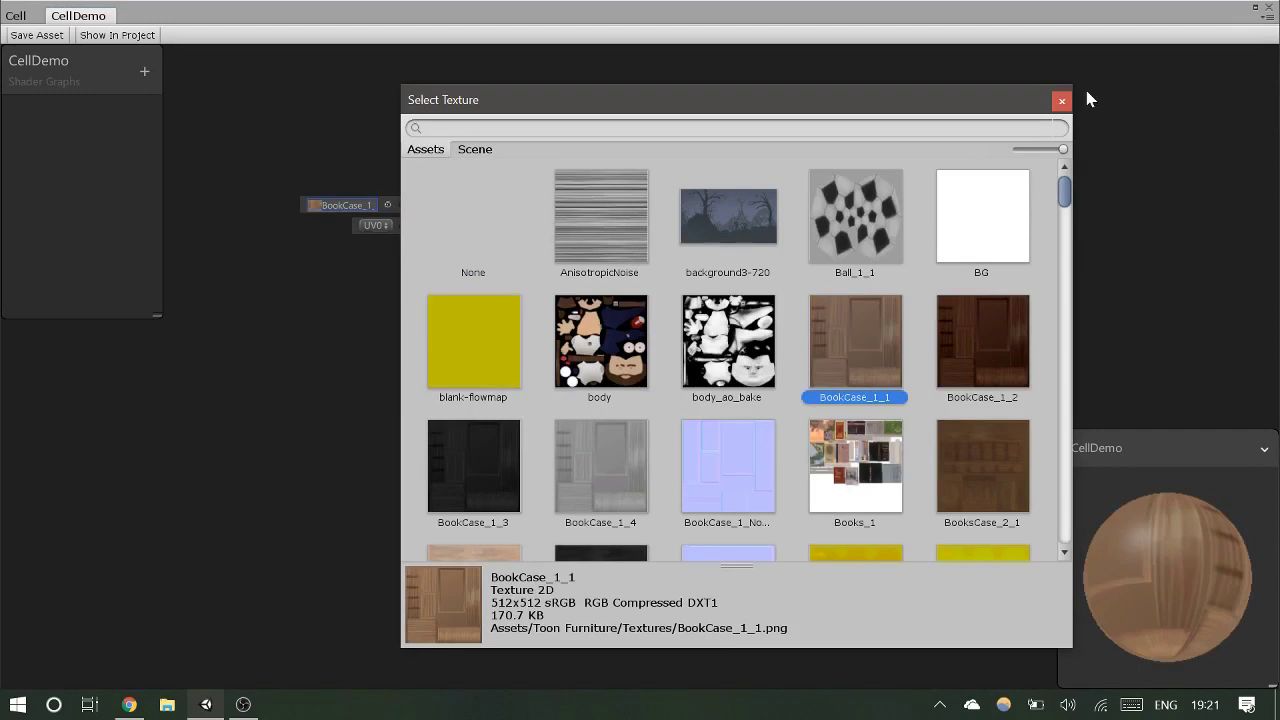
left_click(1062, 100)
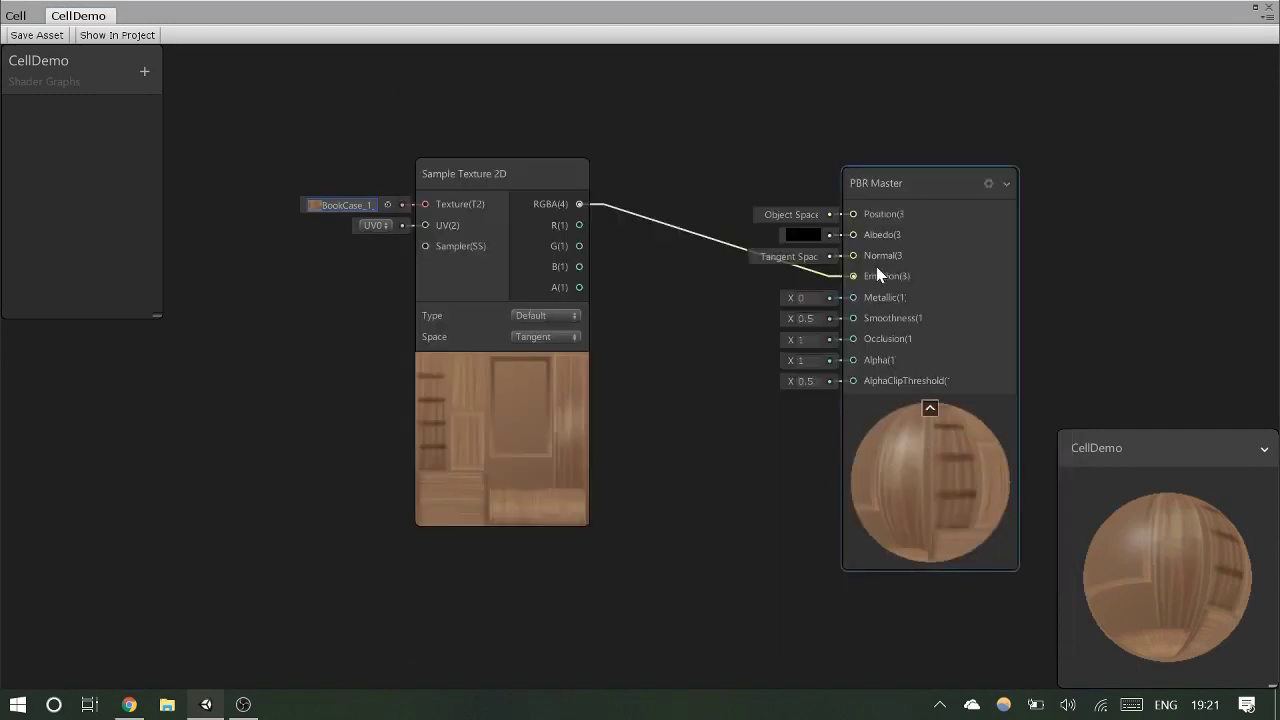
left_click_drag(486, 174, 490, 258)
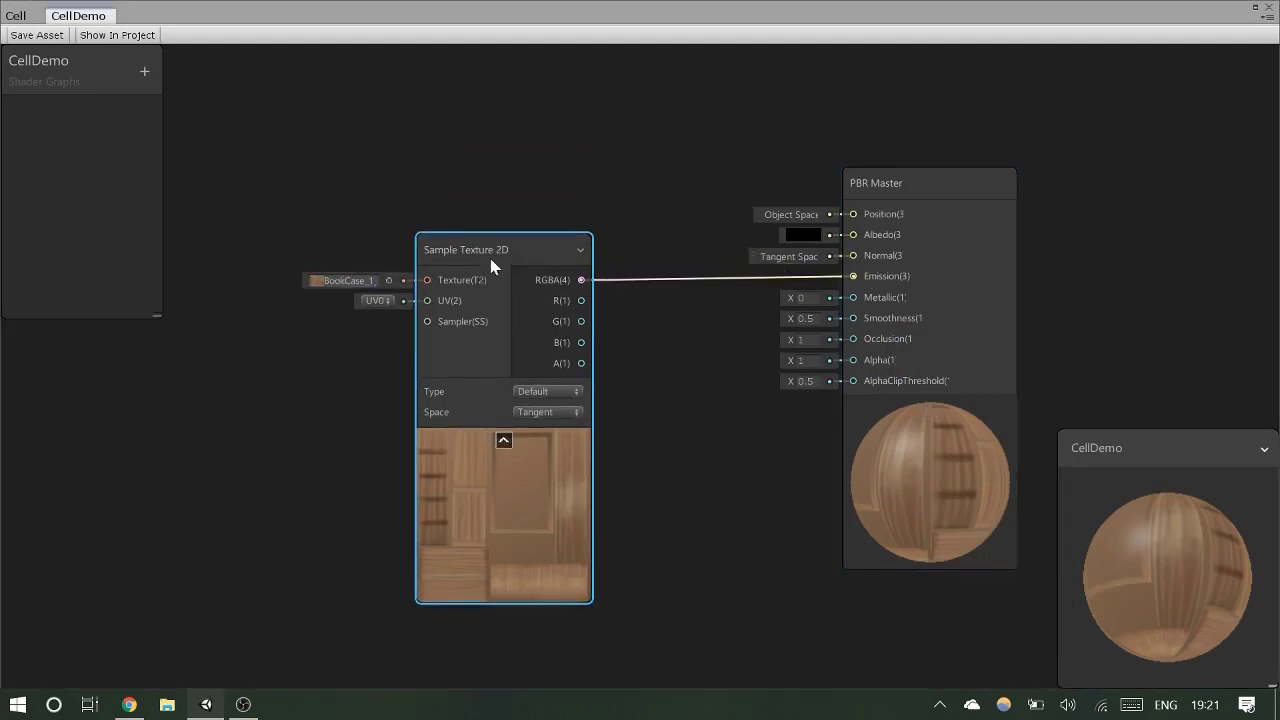